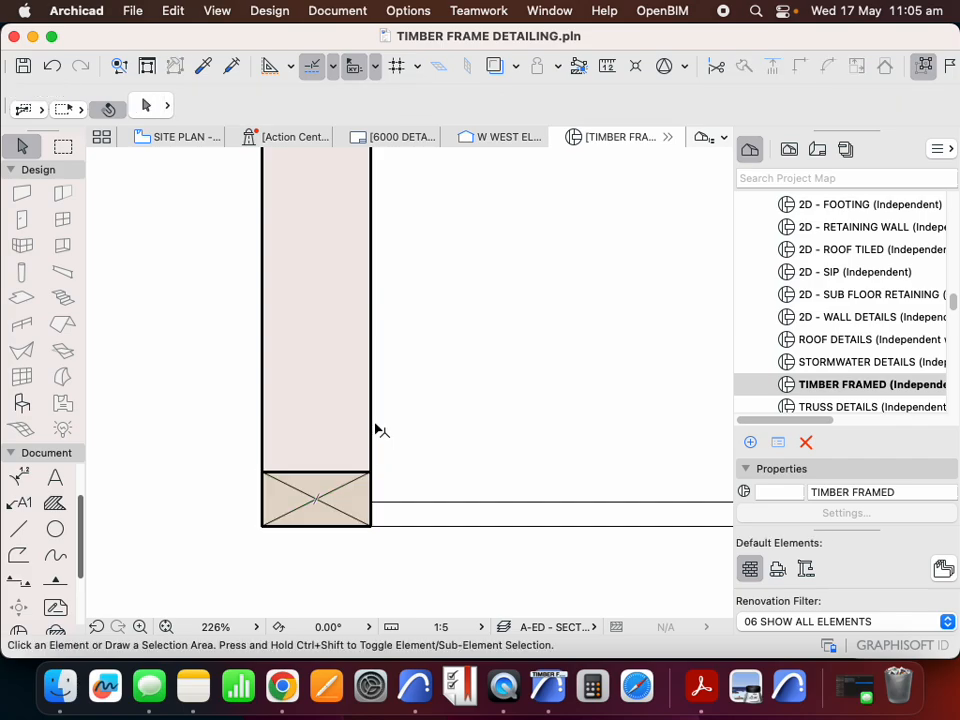
- Set the outline pen of the vertical wall stud fill to pen 1
left_click(375, 429)
scroll(349, 497, "up", 5)
left_click(402, 375)
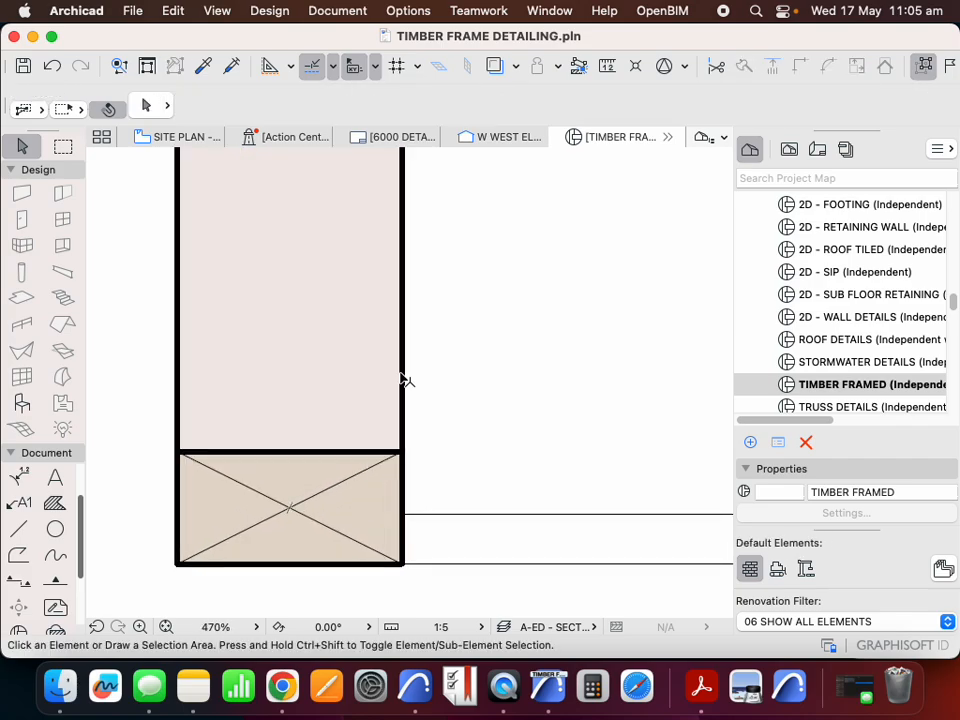
scroll(722, 118, "right", 6)
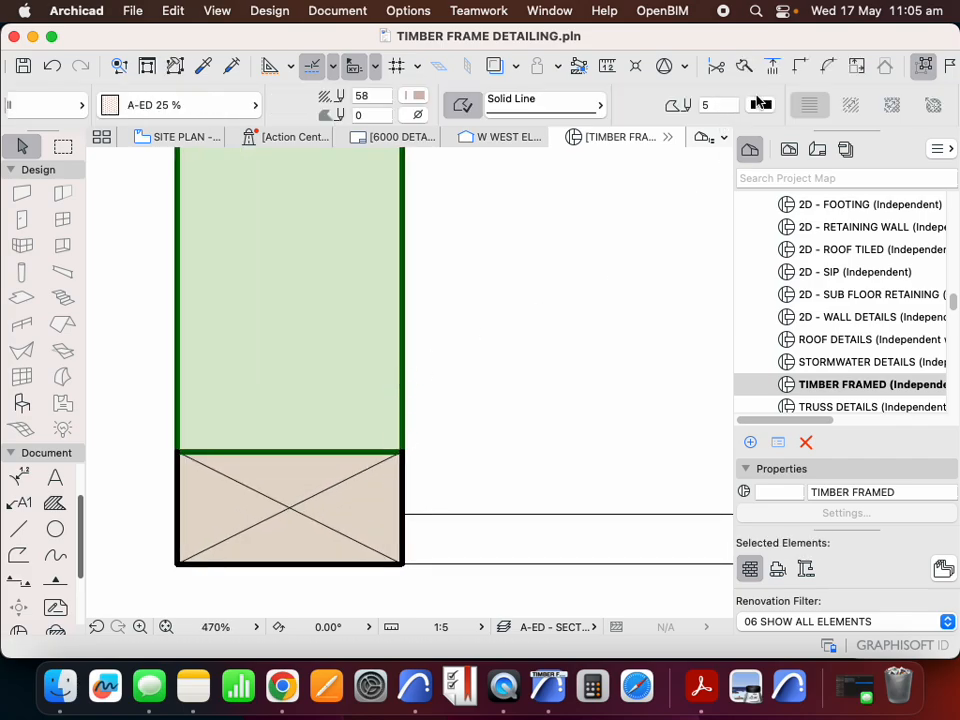
left_click(762, 105)
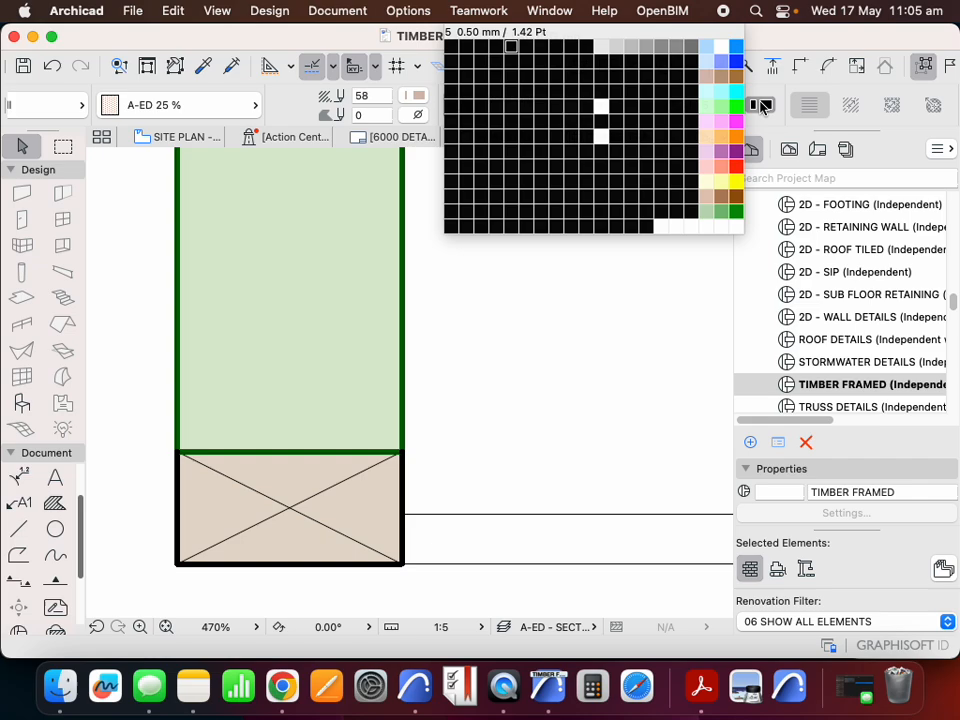
left_click(451, 46)
left_click(449, 258)
scroll(415, 452, "down", 8)
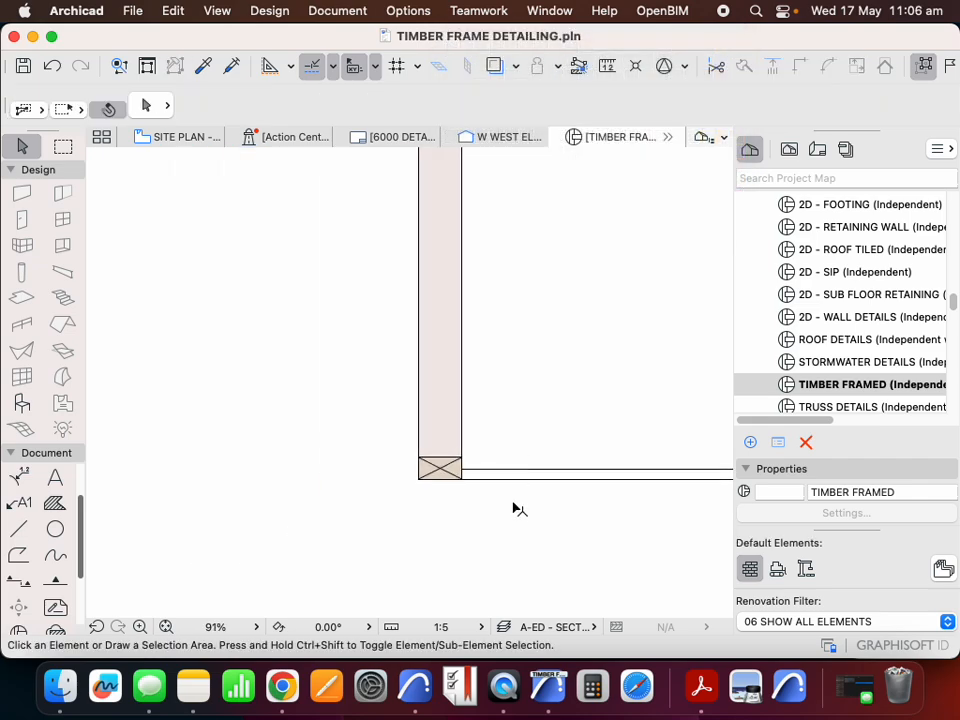
- Copy the crossed bottom plate vertically up the stud by 1200 mm to form a mid-height noggin
scroll(514, 508, "up", 5)
left_click_drag(441, 519, 400, 452)
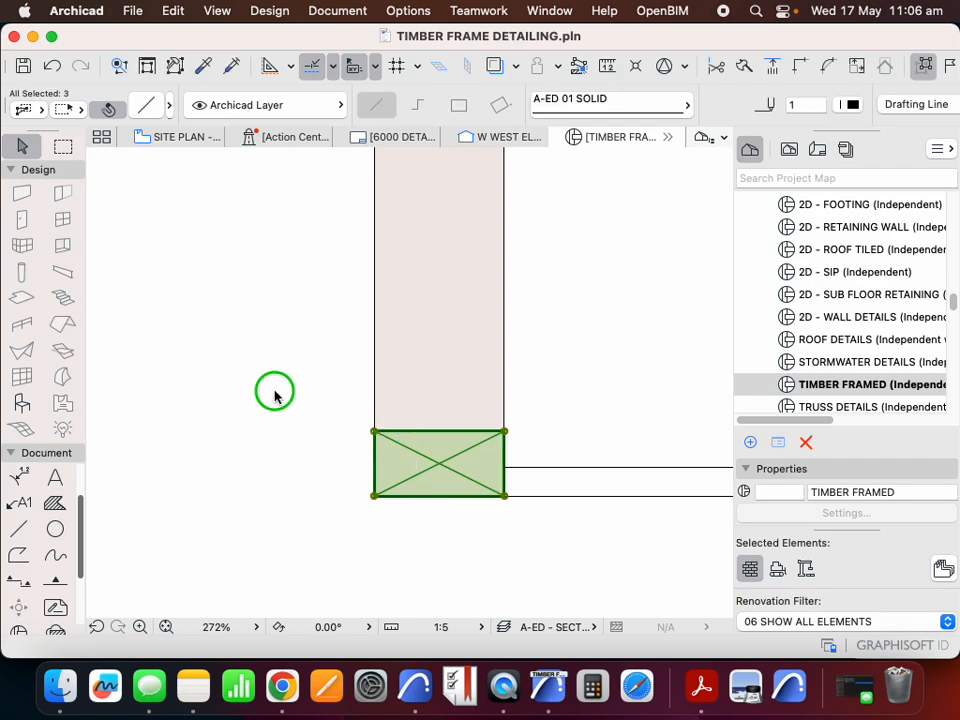
right_click(276, 391)
mouse_move(373, 555)
left_click(621, 516)
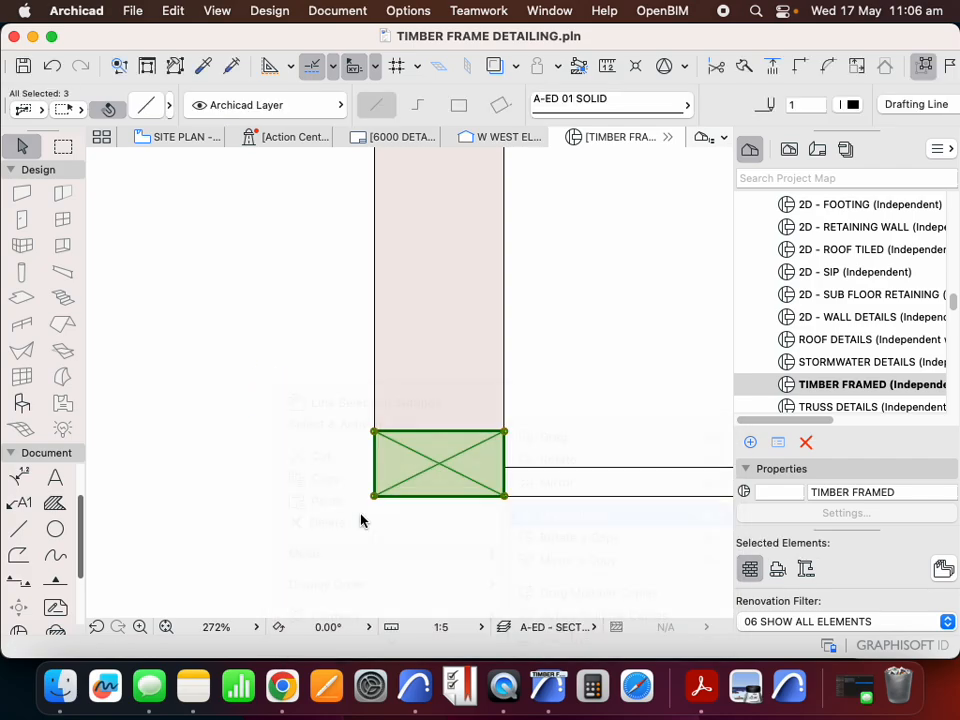
scroll(350, 522, "down", 3)
left_click(339, 525)
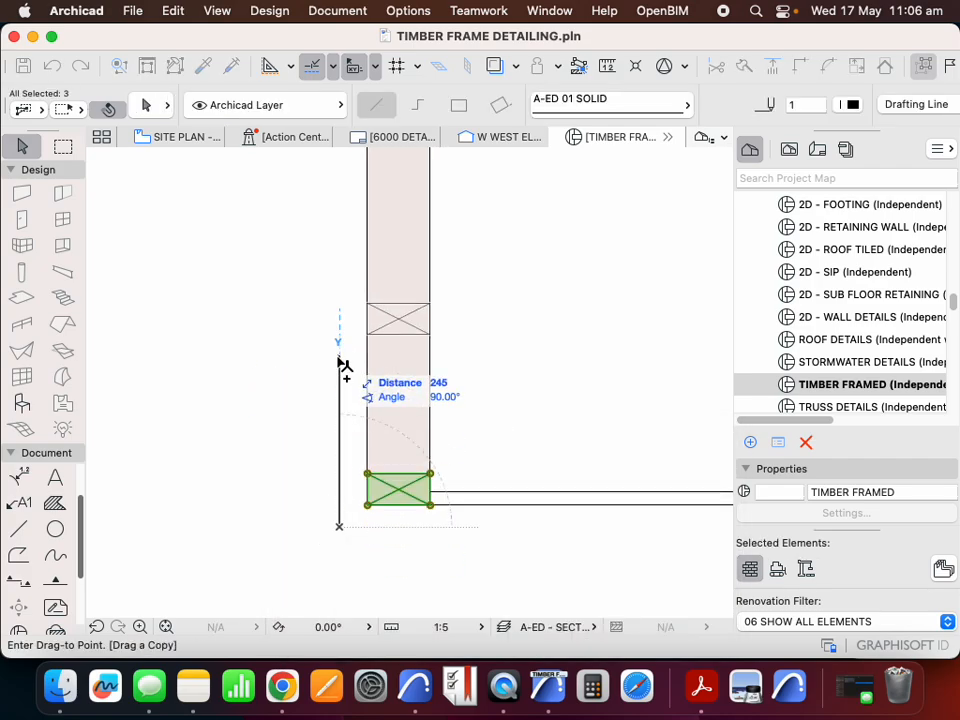
key("Tab")
type("1200")
key("Return")
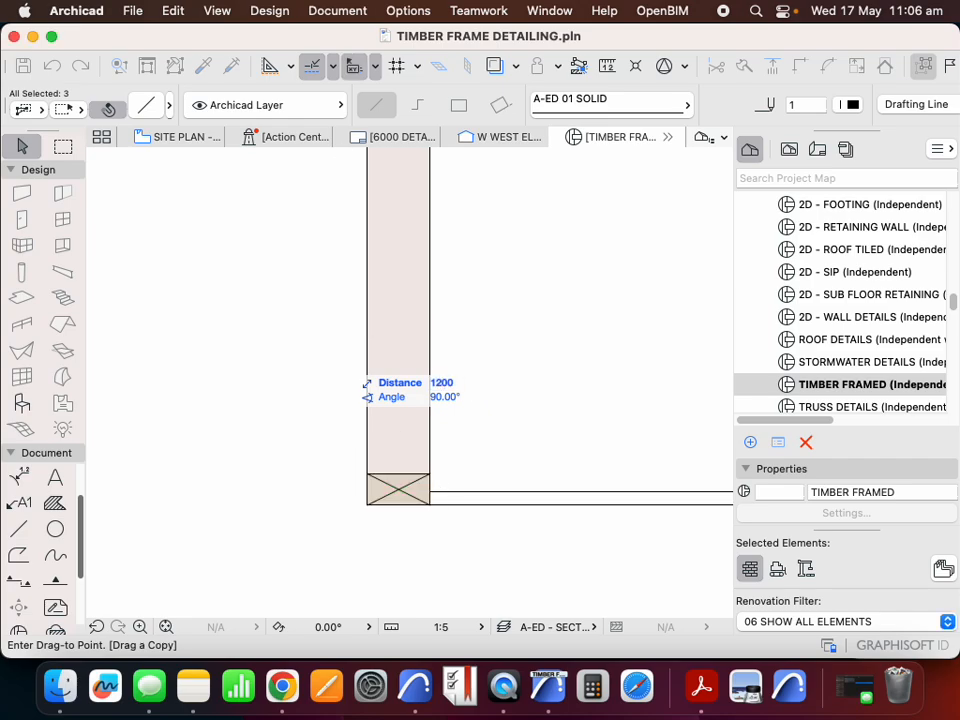
scroll(261, 497, "down", 4)
scroll(247, 522, "down", 5)
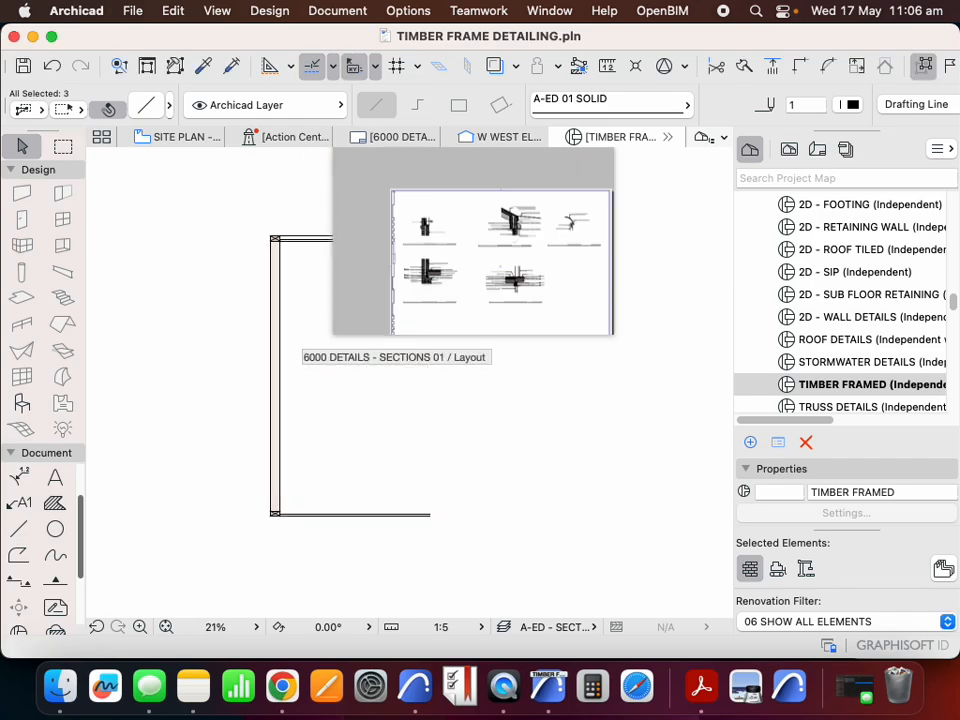
key("Escape")
scroll(255, 377, "up", 4)
scroll(293, 354, "down", 4)
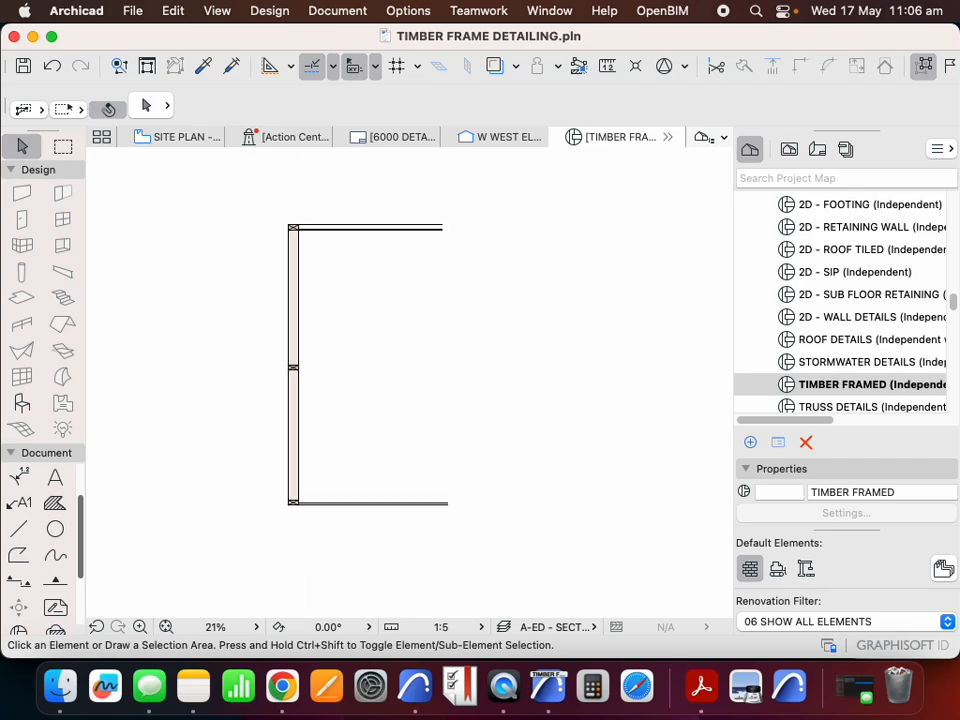
scroll(293, 372, "up", 8)
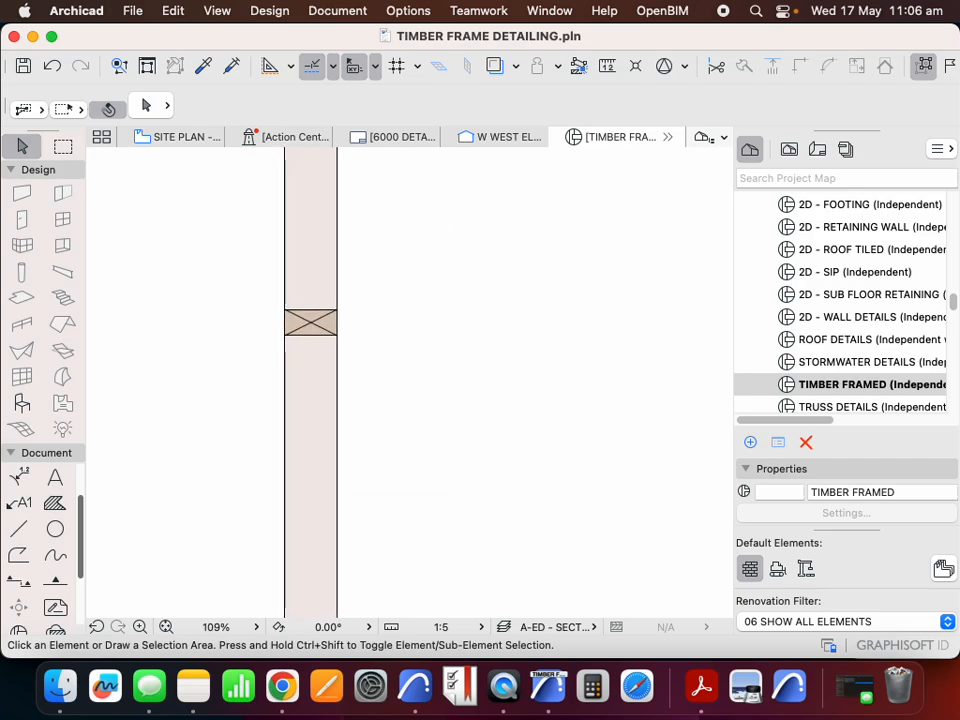
left_click(311, 302)
scroll(310, 309, "up", 2)
scroll(311, 313, "up", 2)
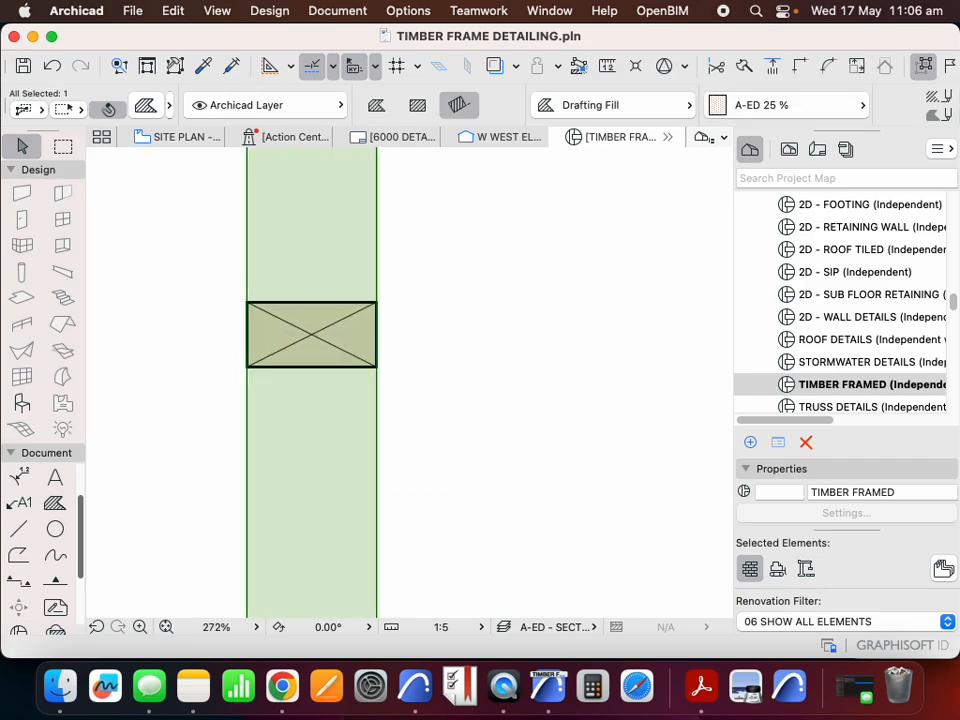
key("Escape")
left_click(374, 304)
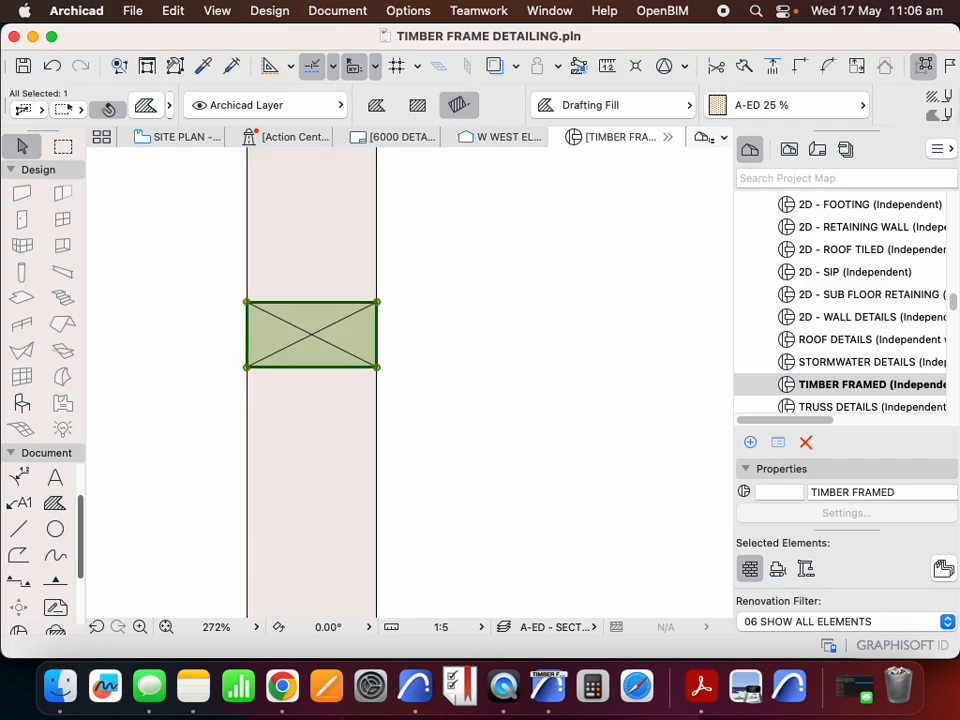
key("Escape")
scroll(354, 290, "down", 10)
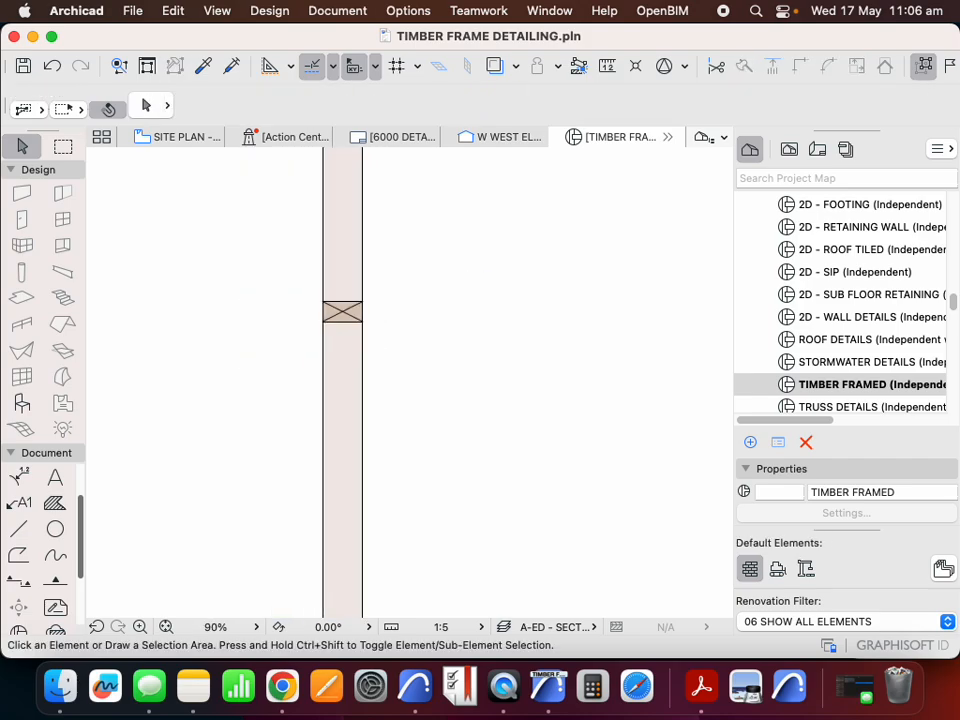
scroll(359, 297, "up", 6)
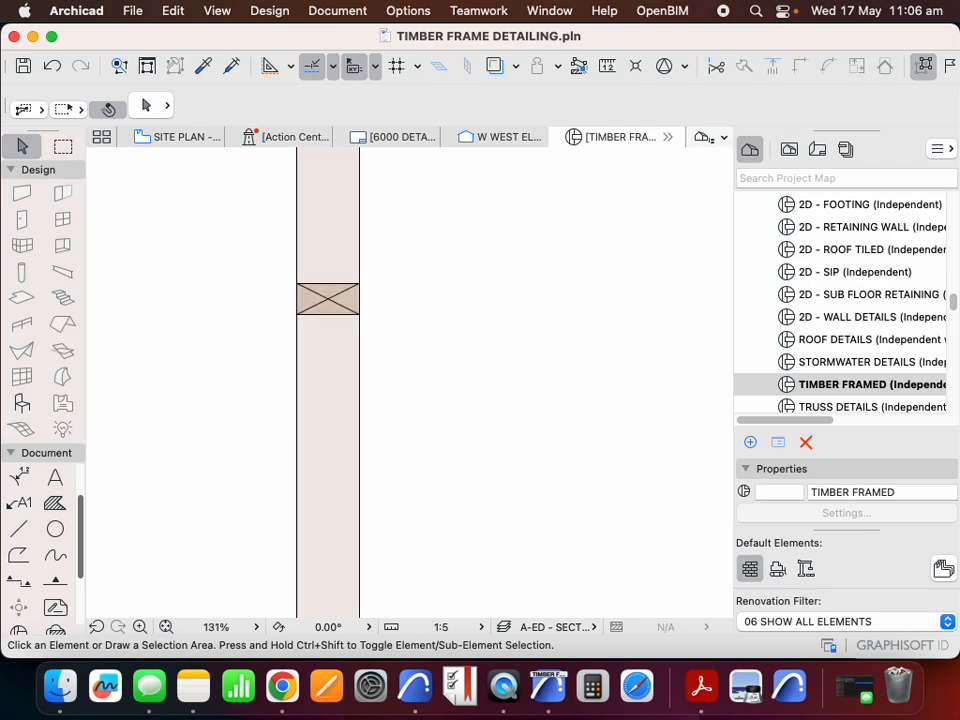
scroll(390, 330, "down", 4)
scroll(383, 341, "up", 5)
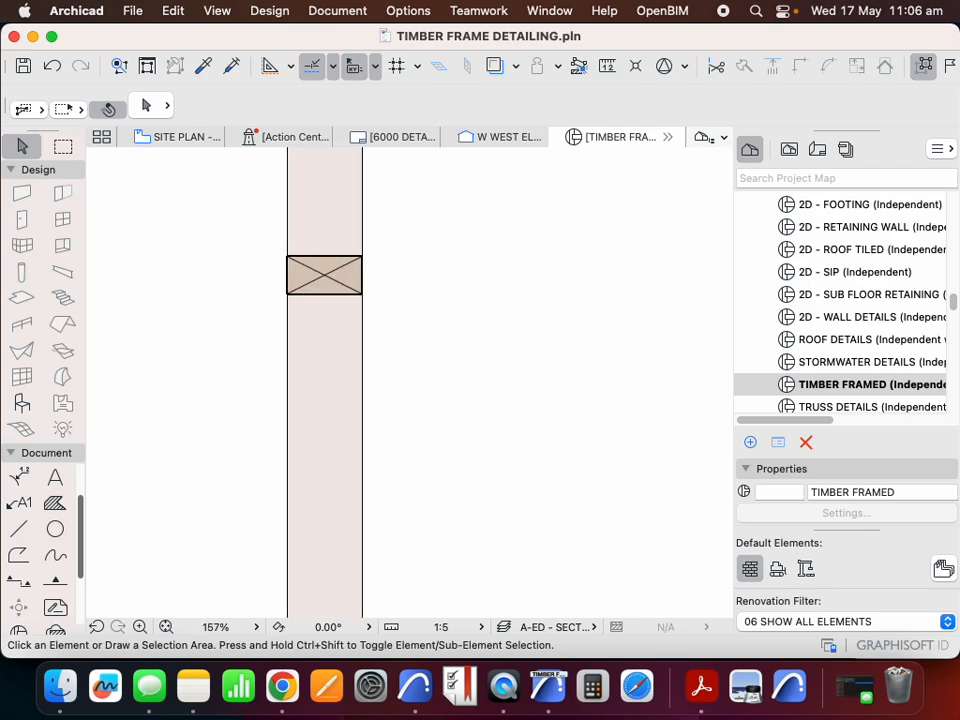
- Split the stud fill along the noggin's lower edge, keeping the upper piece selected
left_click(361, 341)
left_click(744, 66)
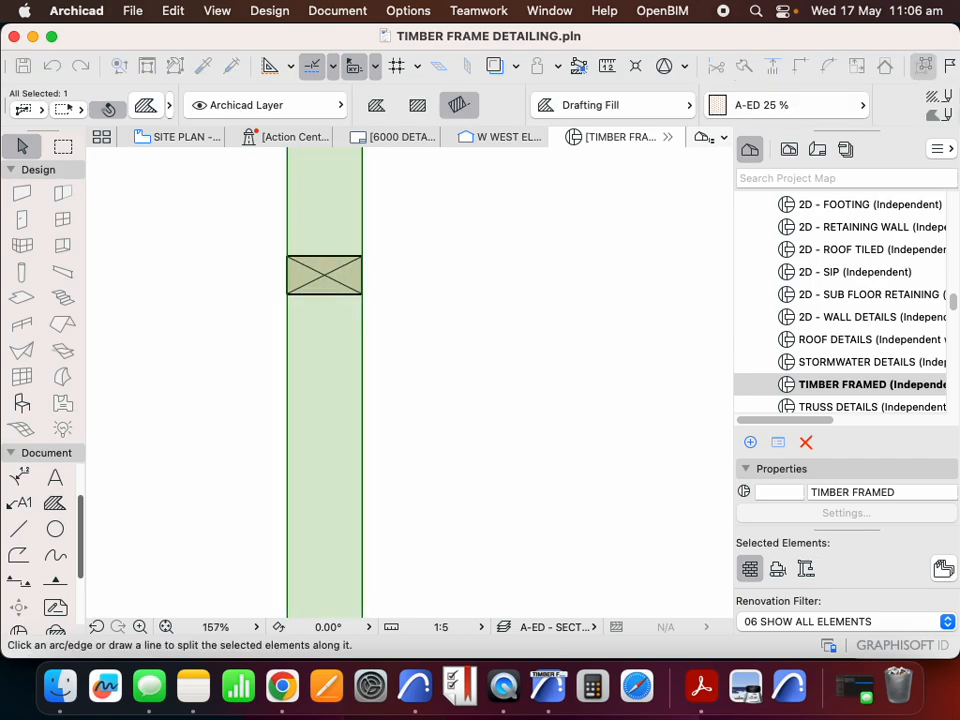
left_click(335, 294)
left_click(340, 235)
- Offset the upper stud fill's lower edge up by 45 mm to the top of the noggin
left_click(335, 294)
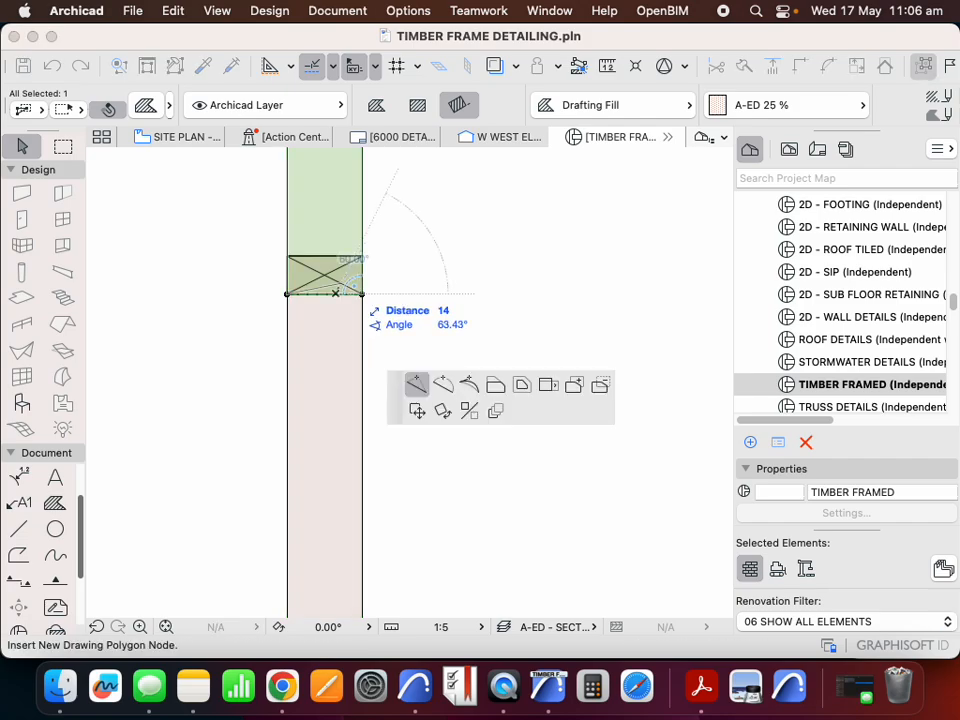
left_click(496, 362)
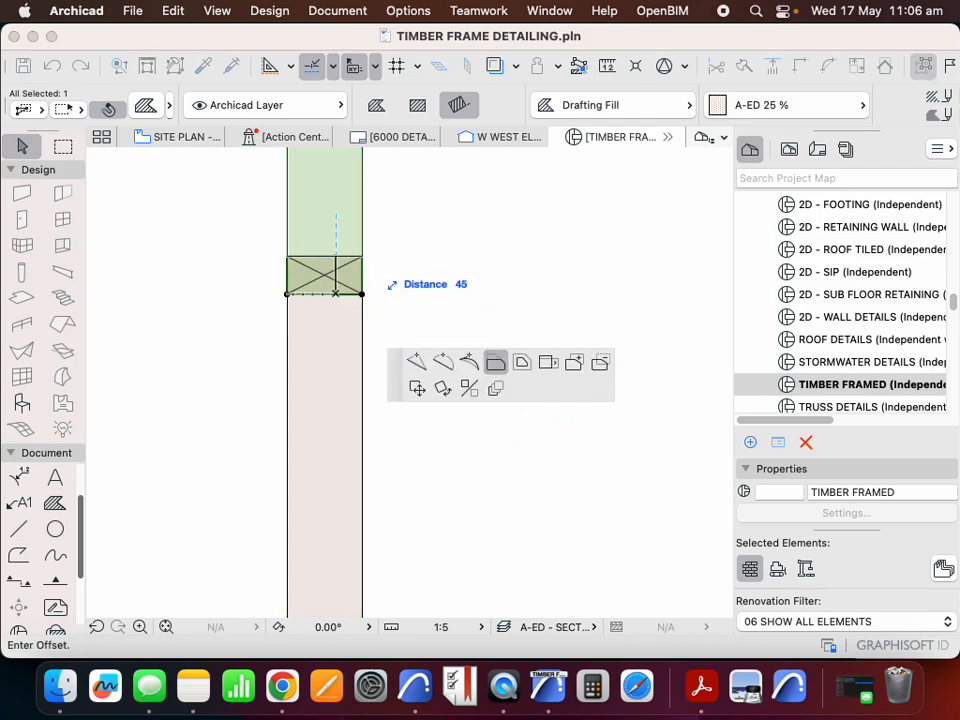
left_click(362, 256)
key("Escape")
scroll(427, 408, "down", 10)
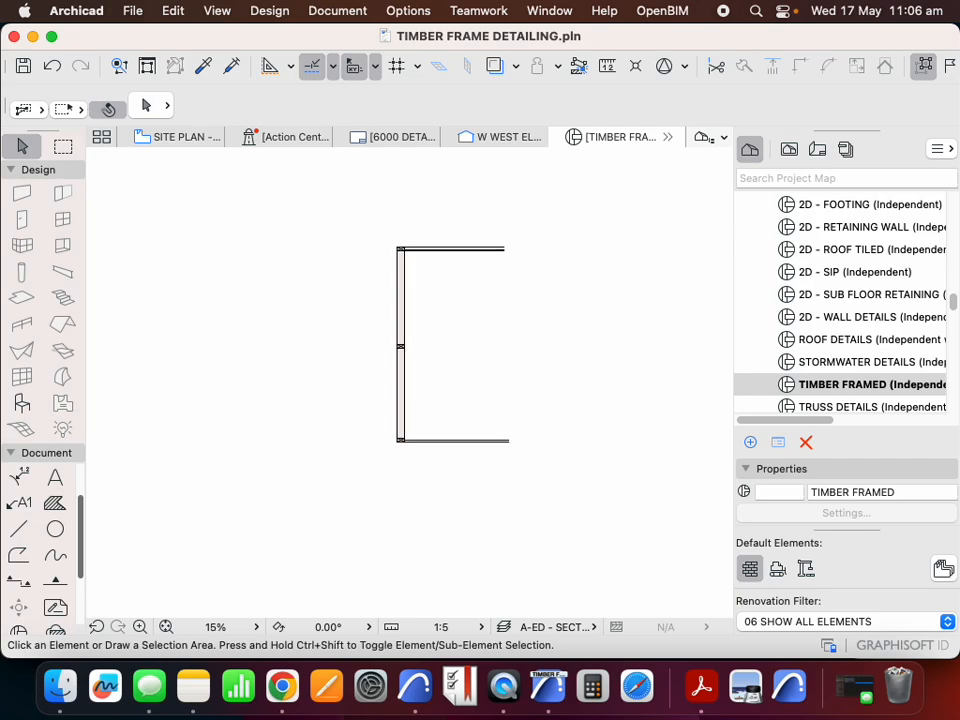
- Draw a rafter as a rotated rectangular fill with the stud's settings, from the top plate's outer upper corner at 22.5°, 90 mm deep
scroll(416, 226, "up", 3)
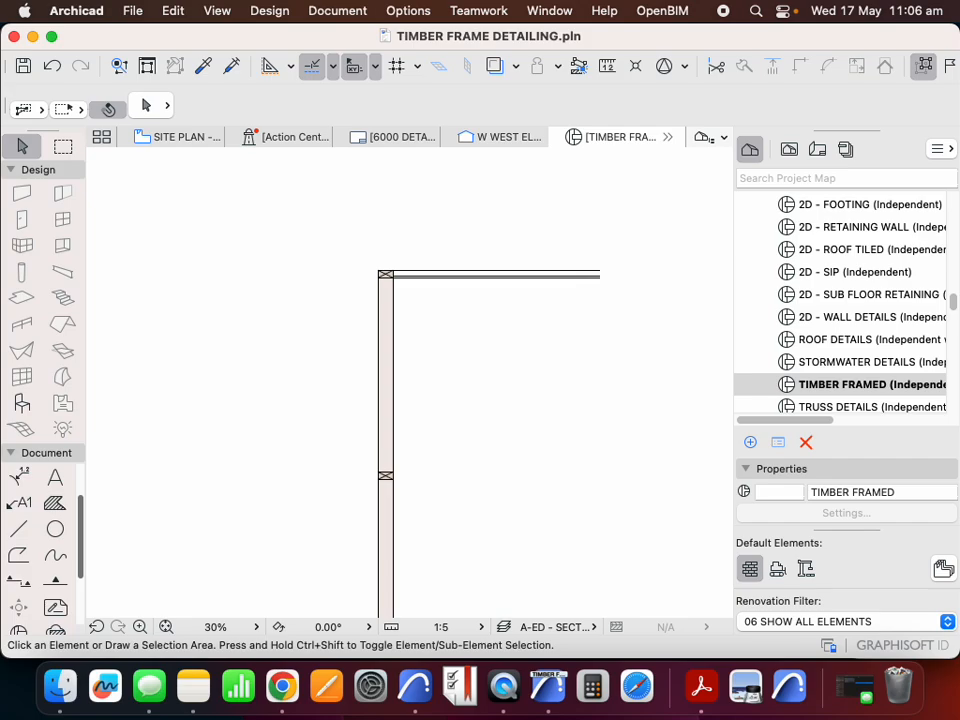
scroll(380, 245, "up", 2)
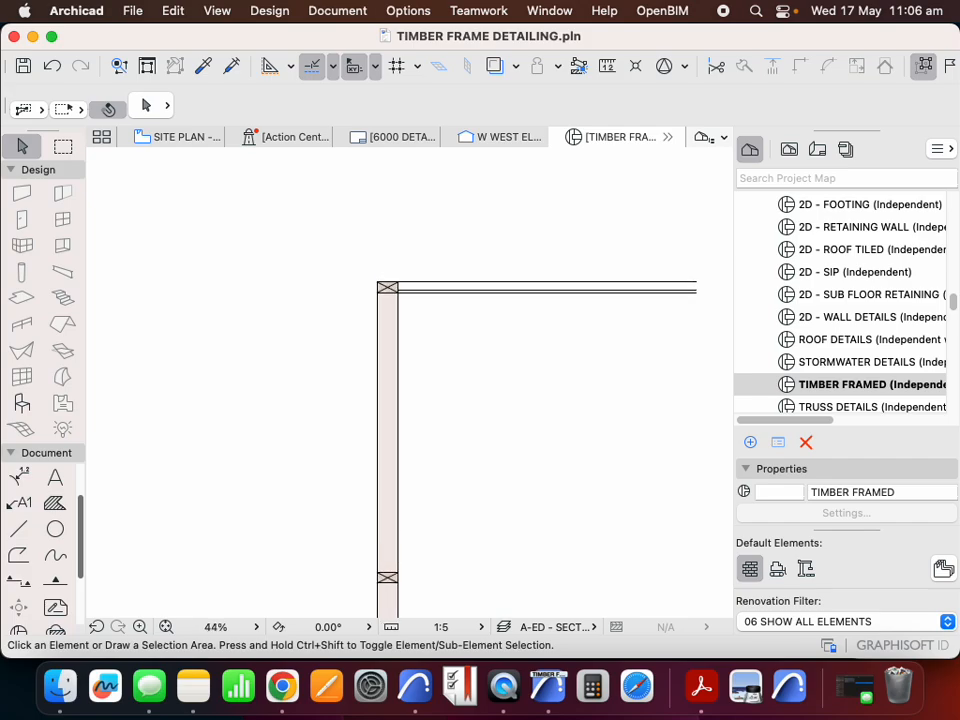
scroll(394, 314, "up", 4)
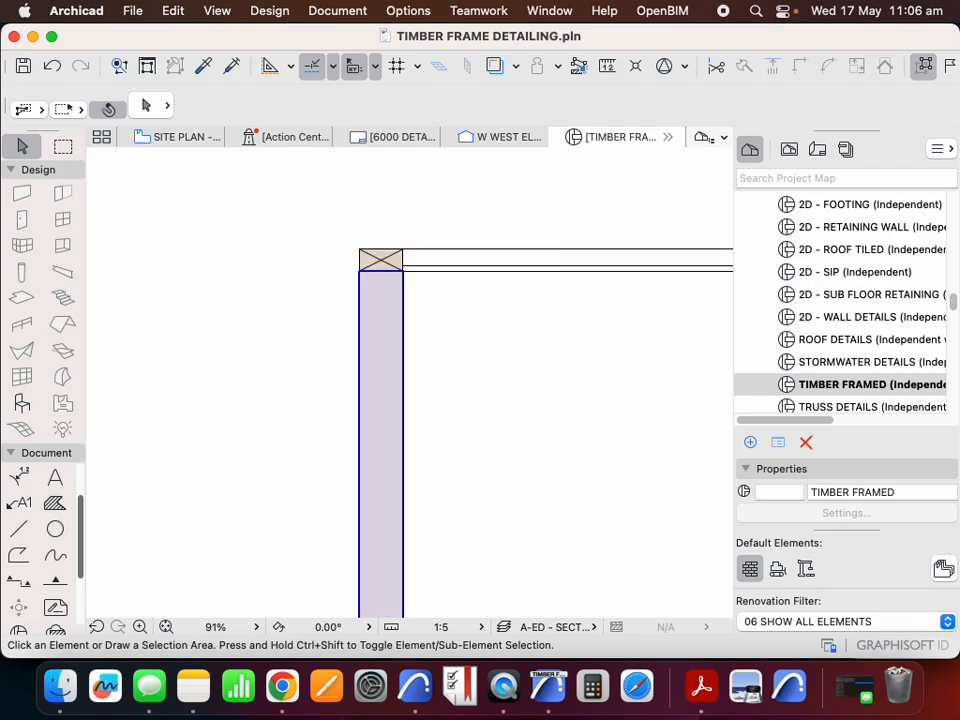
left_click(394, 307, "alt")
left_click(359, 249)
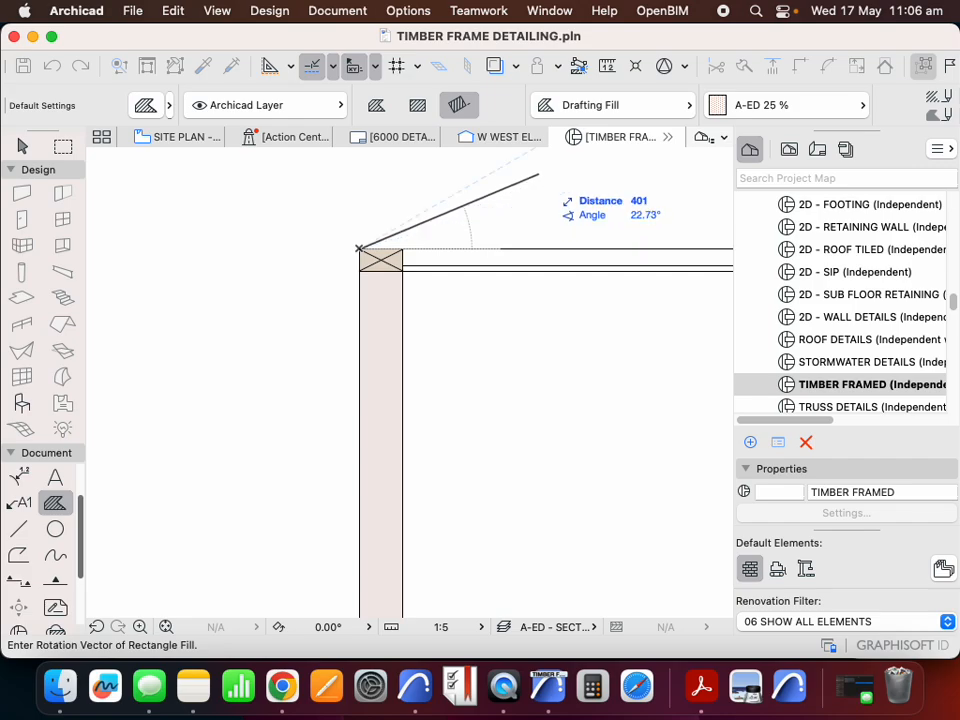
key("Tab")
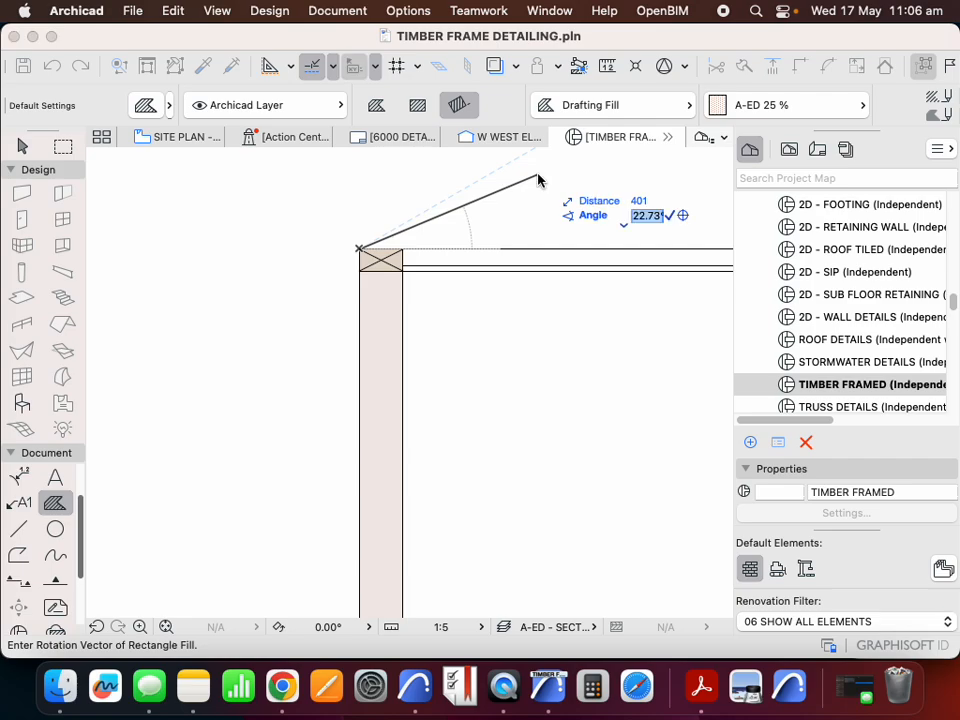
type("22.5")
key("Return")
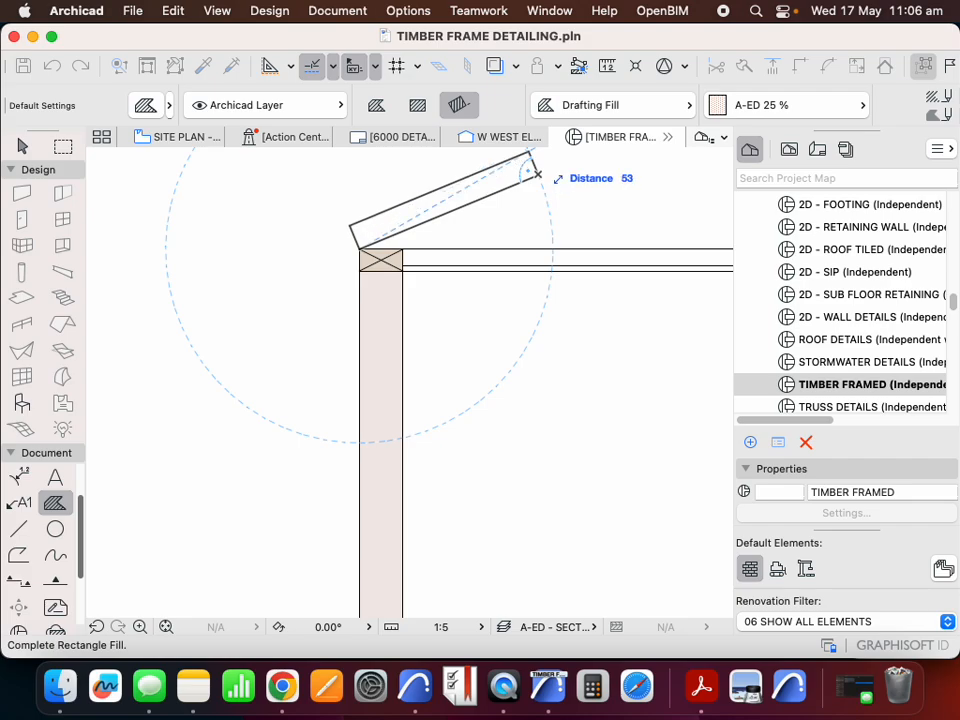
type("90")
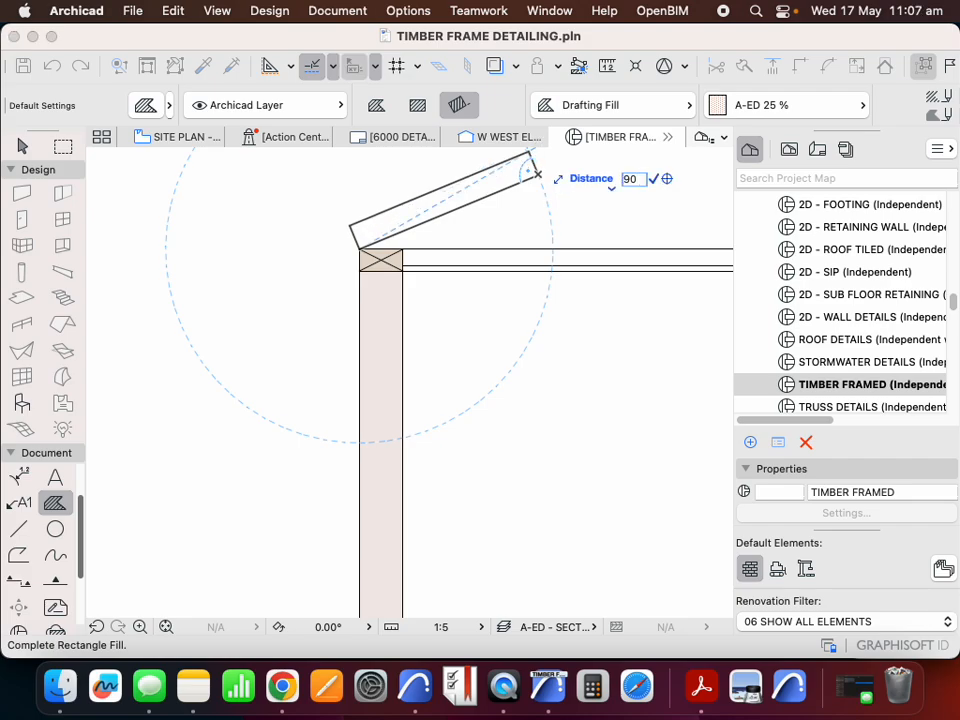
key("Return")
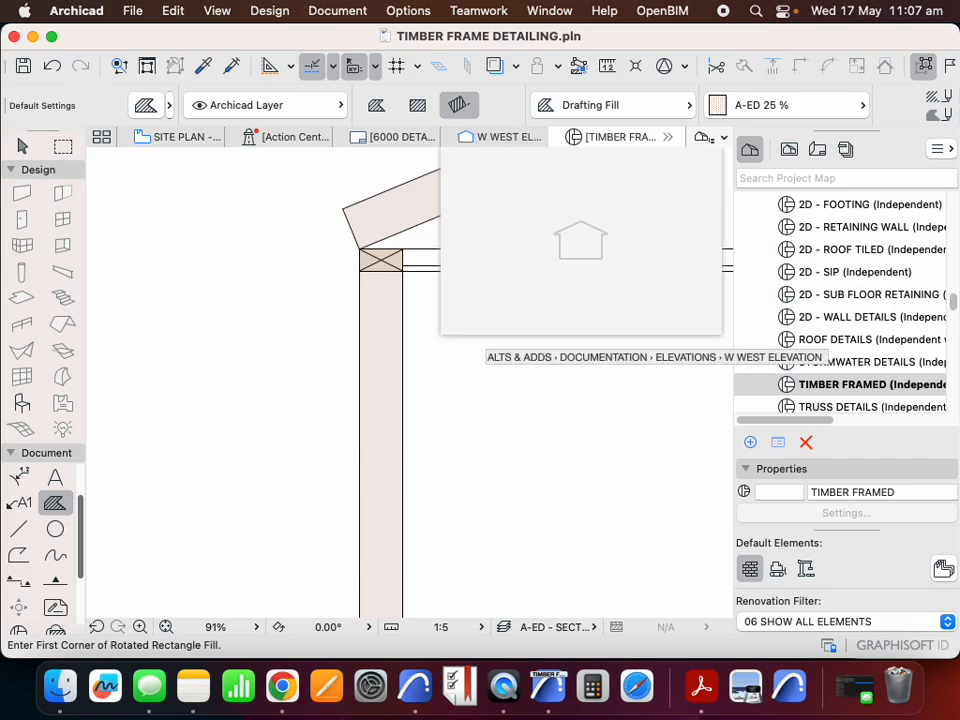
scroll(190, 380, "down", 5)
scroll(200, 300, "up", 4)
key("Escape")
- Offset the rafter's lower end outward past the wall to form an eaves overhang
left_click(369, 307)
left_click(369, 307)
scroll(367, 312, "down", 1)
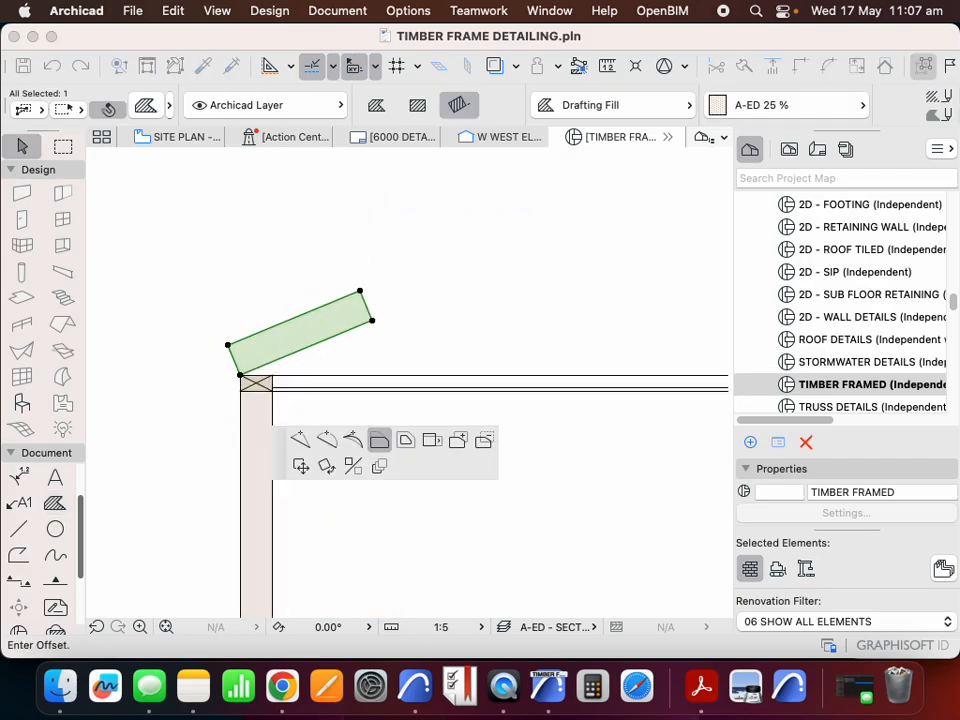
scroll(350, 324, "down", 4)
left_click(190, 382)
- Extend the rafter's upper end up the slope by about 1550 mm
scroll(363, 290, "up", 5)
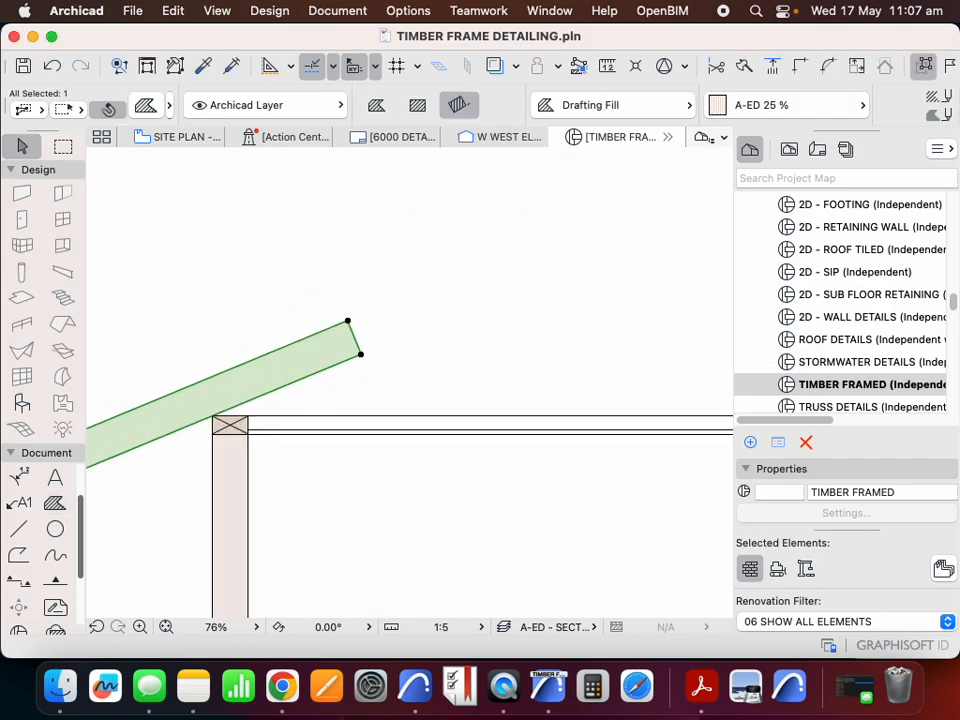
left_click(354, 337)
scroll(354, 337, "down", 3)
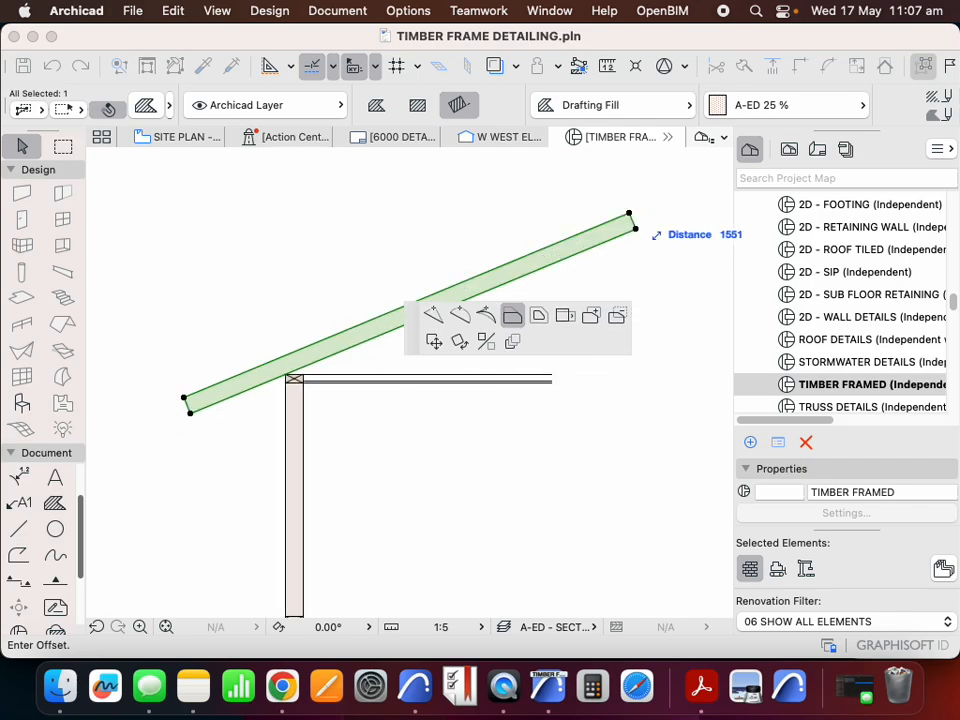
left_click(635, 219)
scroll(314, 230, "down", 5)
key("Escape")
scroll(275, 304, "up", 3)
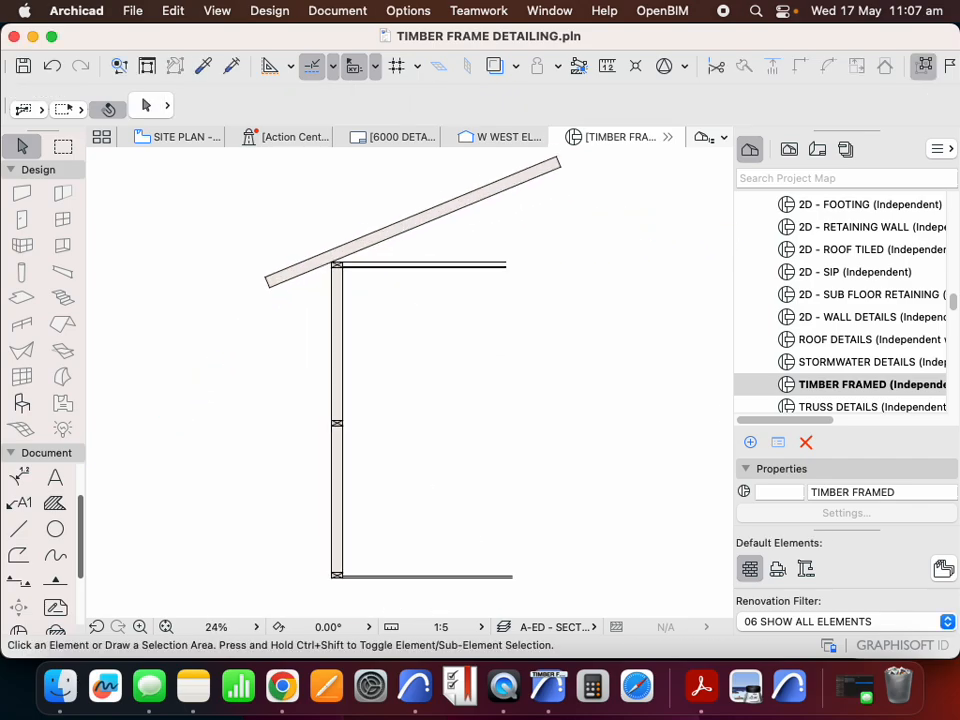
- Draw a ceiling joist as a rotated rectangular fill with the rafter's settings, from the top plate's outer upper corner, about 1333 mm horizontally and 90 mm deep
scroll(311, 268, "up", 3)
scroll(276, 374, "down", 2)
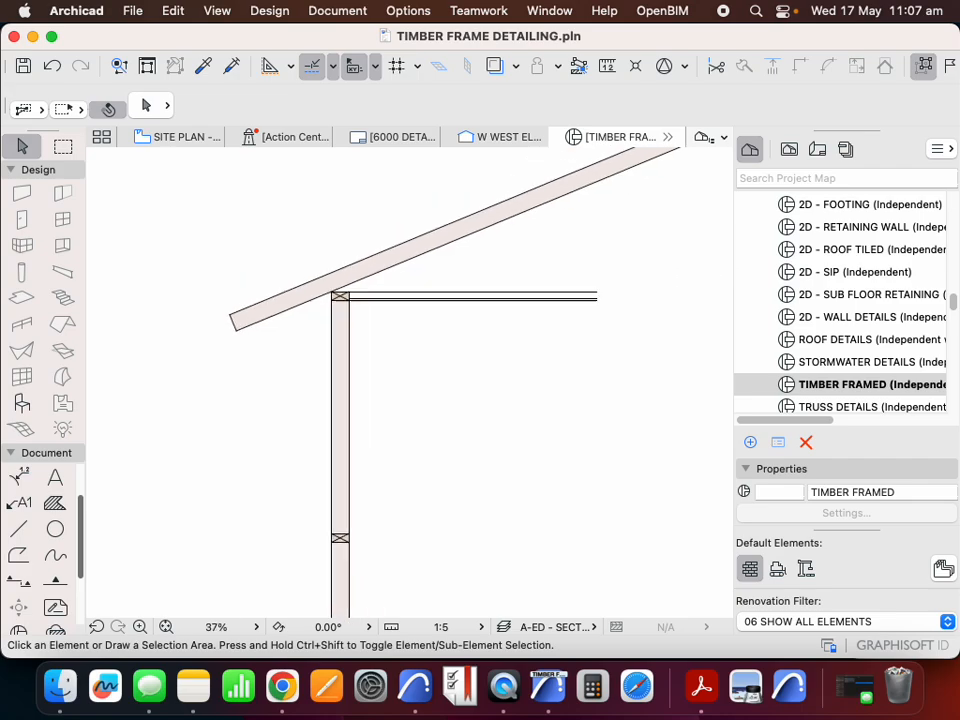
scroll(396, 258, "up", 2)
left_click(402, 259, "alt")
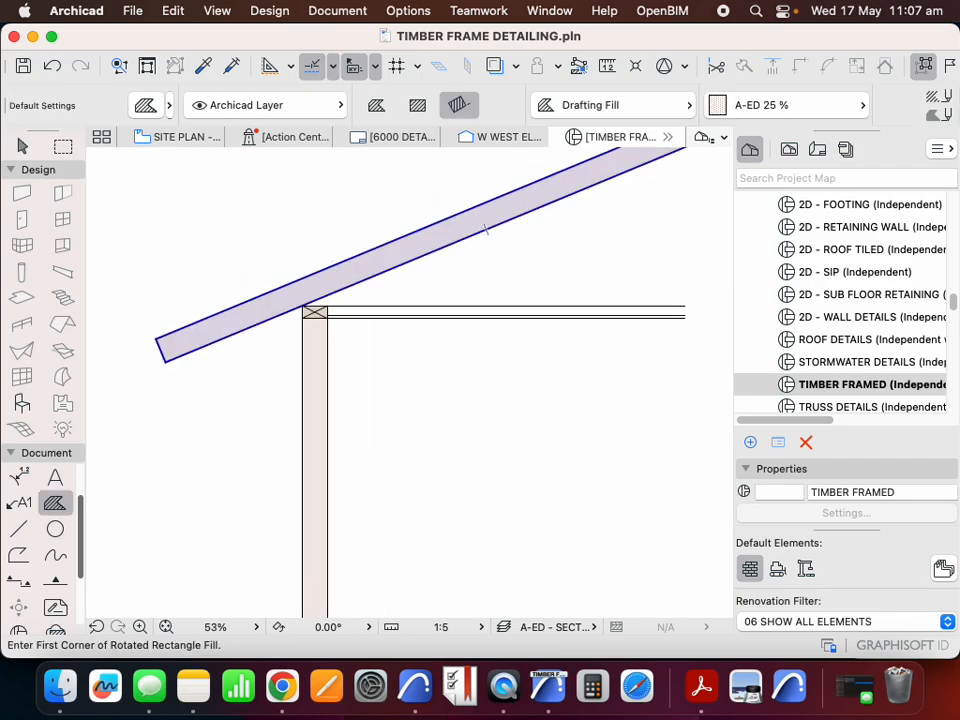
scroll(313, 320, "up", 3)
left_click(291, 291)
scroll(296, 285, "down", 3)
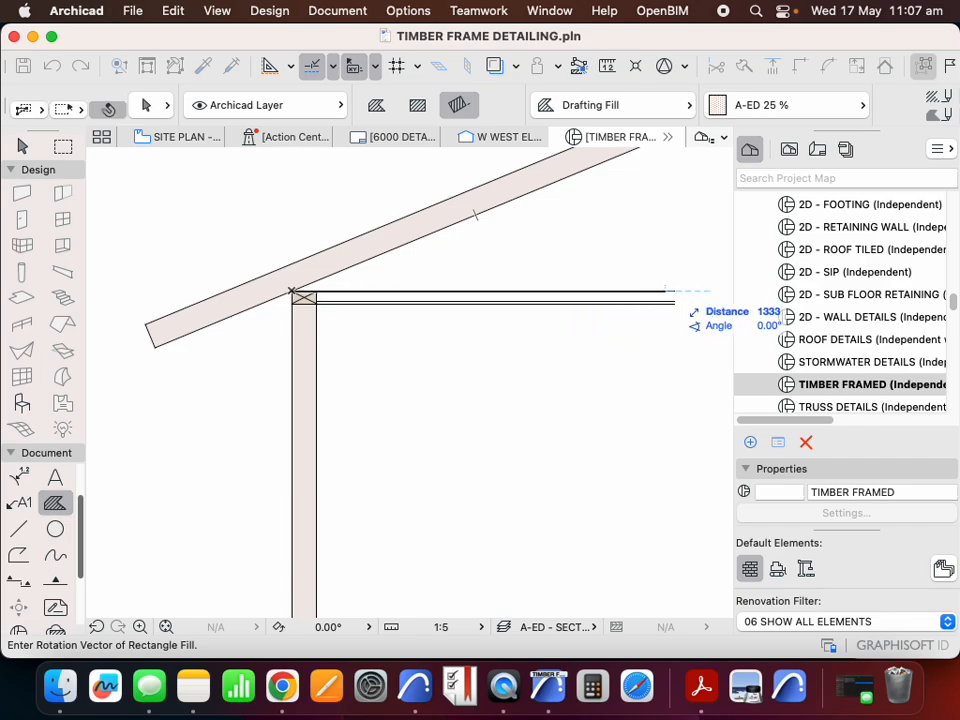
left_click(663, 291)
key("Tab")
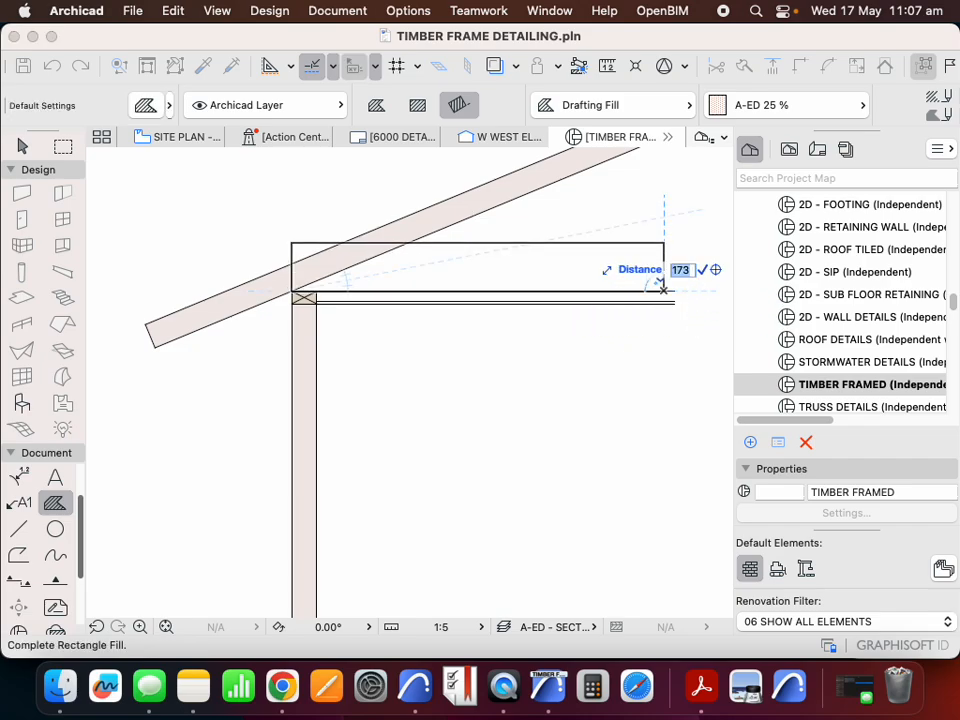
type("90")
key("Return")
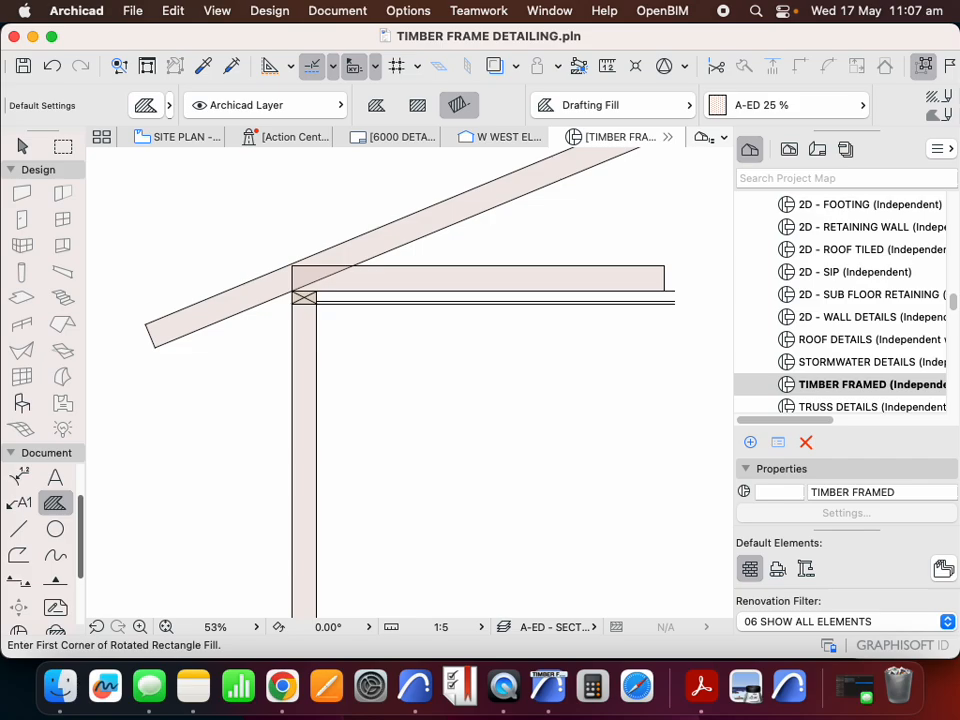
key("Escape")
scroll(498, 358, "down", 5)
scroll(535, 334, "up", 3)
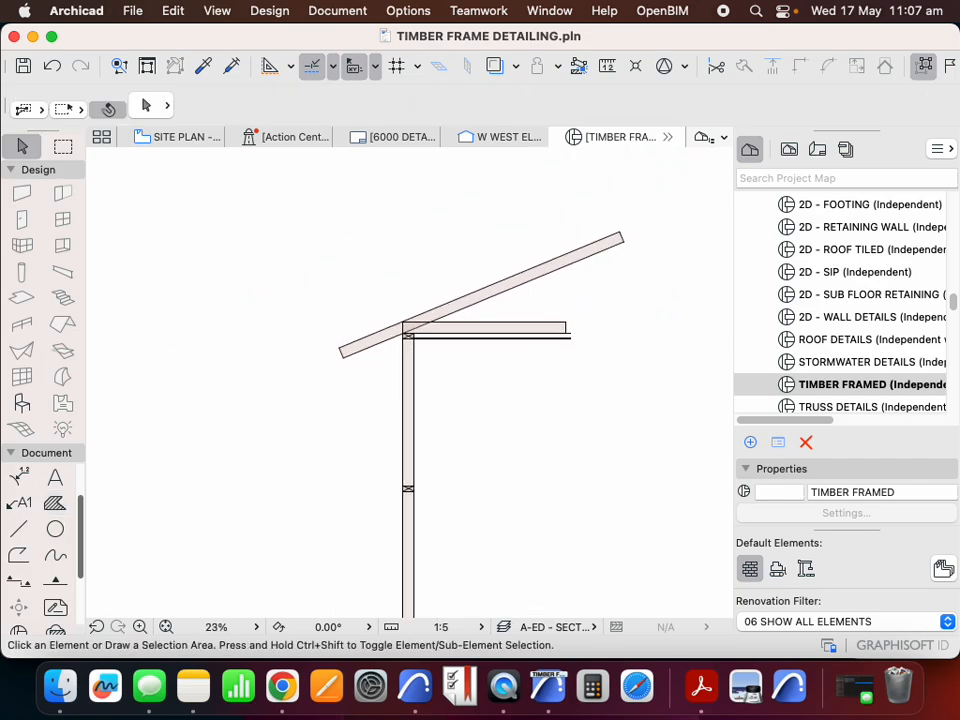
scroll(360, 310, "up", 4)
left_click(365, 303)
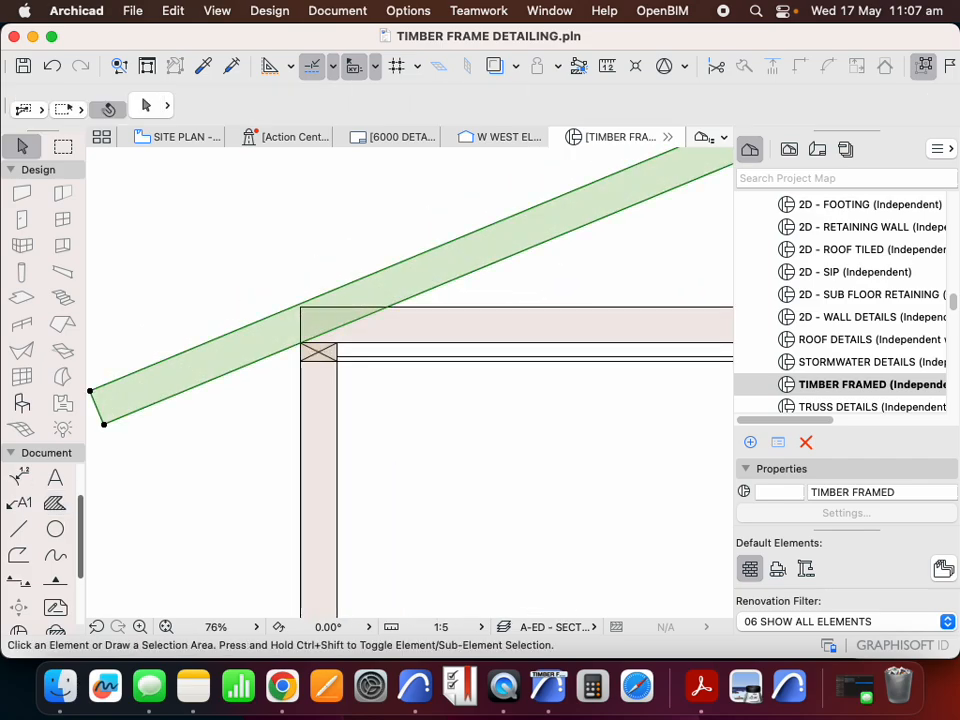
scroll(365, 303, "down", 3)
left_click(494, 280)
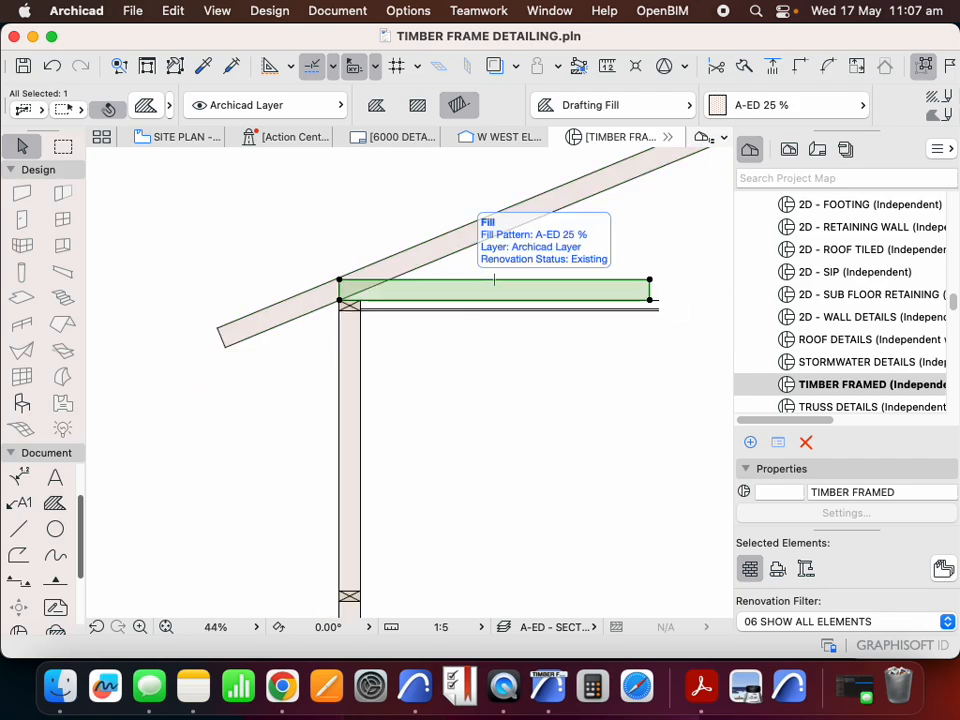
scroll(494, 280, "up", 4)
left_click(465, 226)
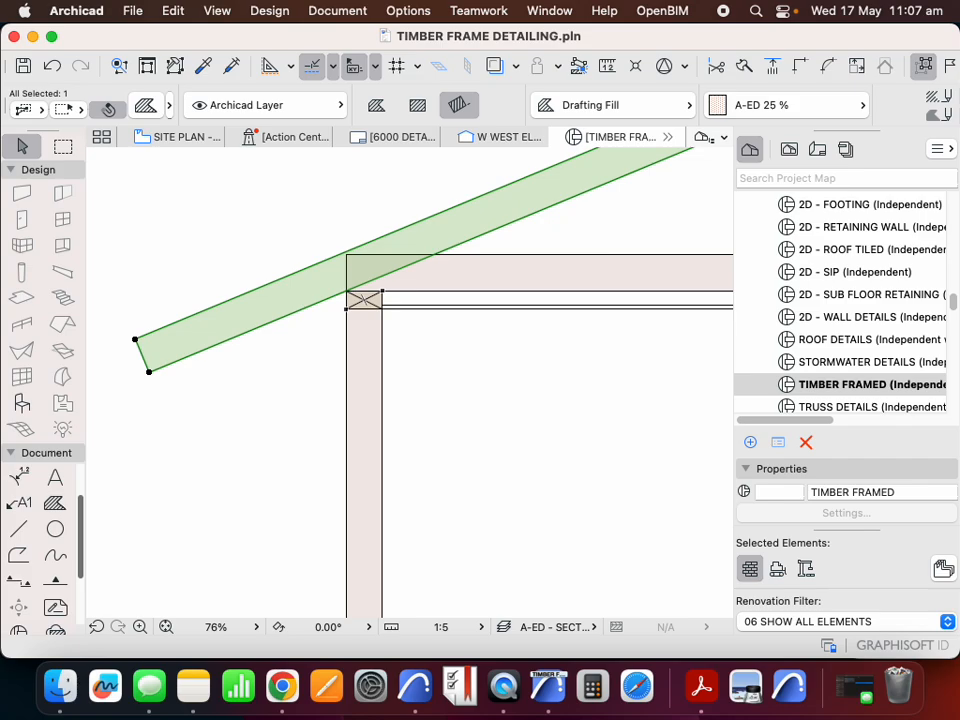
key("Escape")
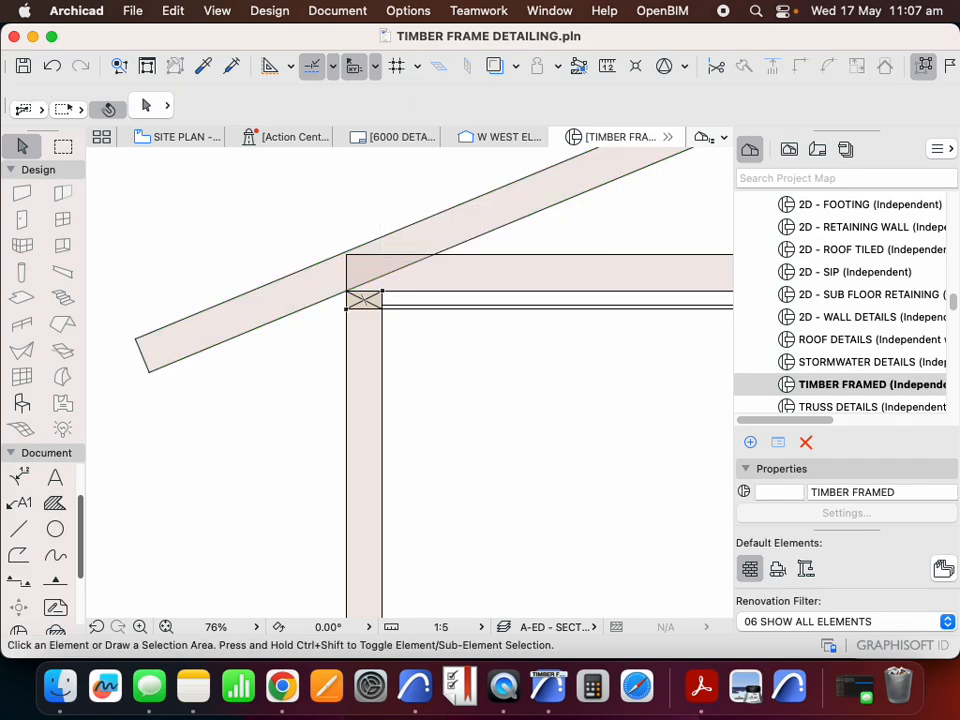
scroll(310, 321, "down", 4)
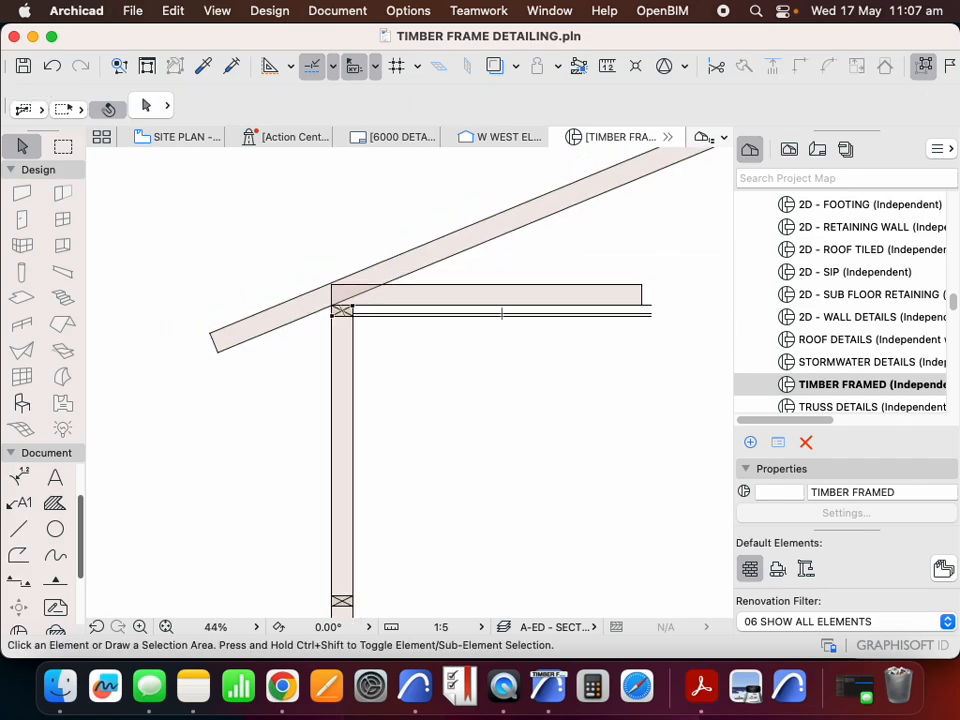
scroll(370, 300, "up", 6)
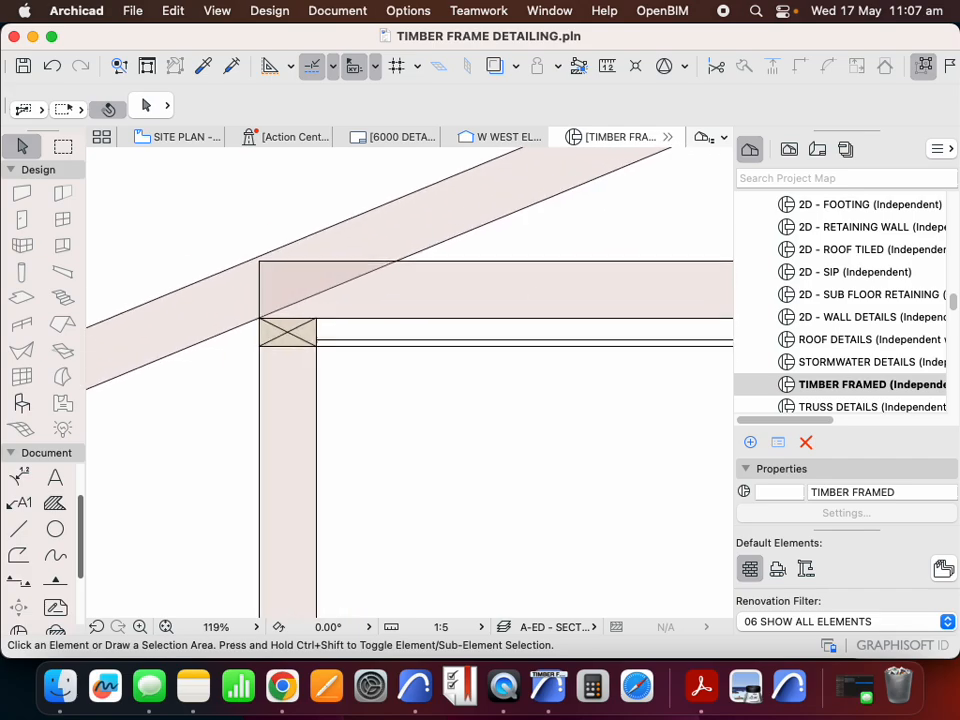
left_click(370, 300)
key("Escape")
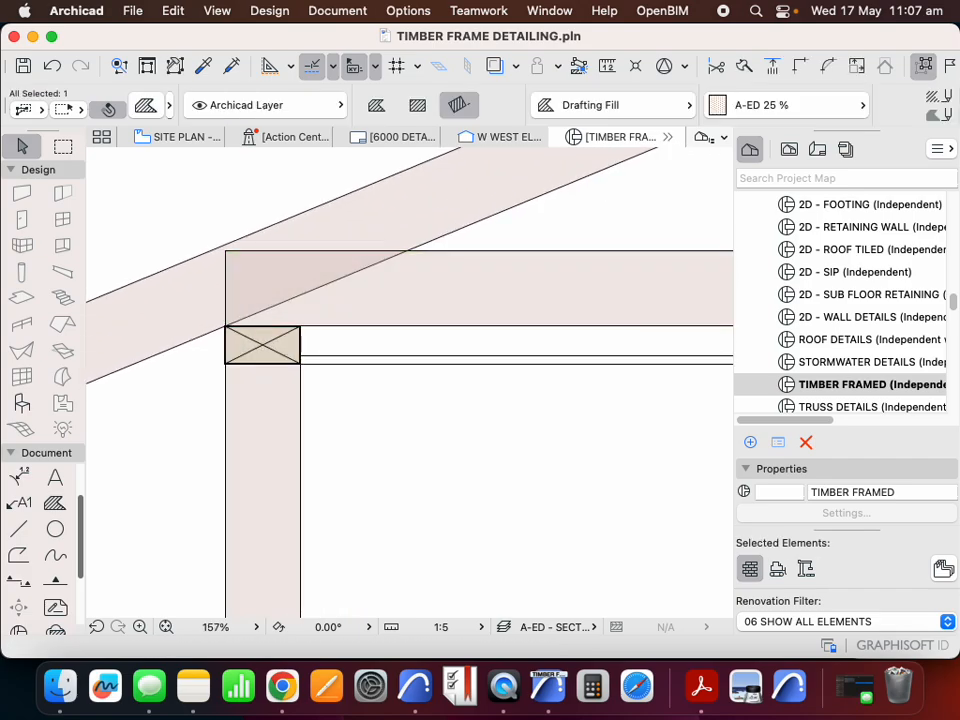
- Split the ceiling joist fill along the rafter's underside and delete the corner piece overlapping the rafter
scroll(339, 319, "down", 3)
left_click(348, 316)
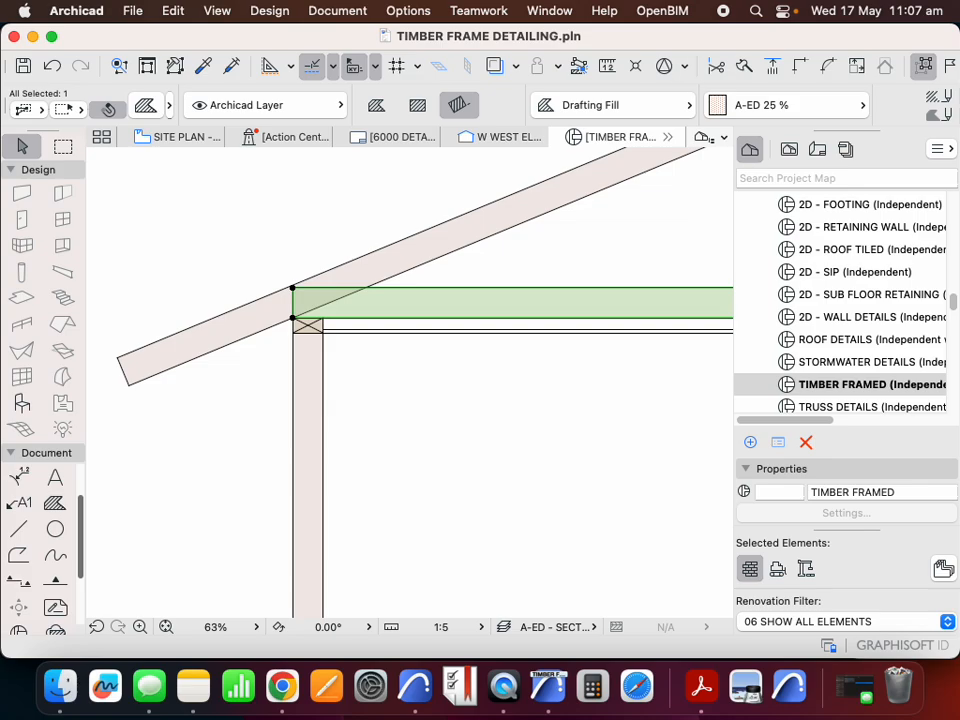
left_click(744, 66)
scroll(348, 321, "up", 3)
left_click(352, 275)
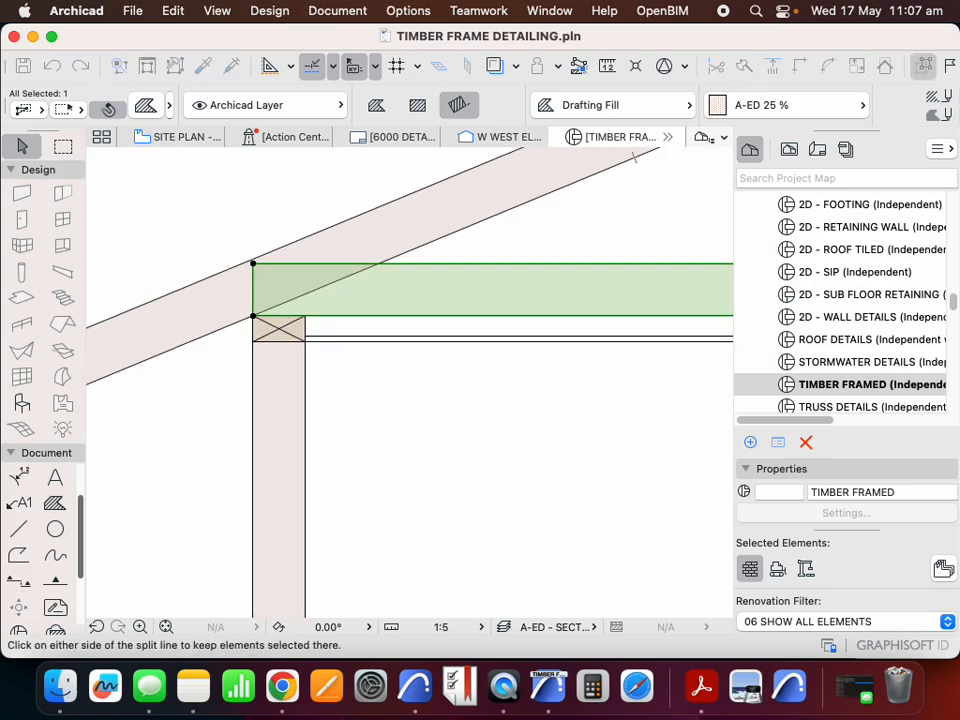
left_click(344, 236)
key("Delete")
left_click(344, 228)
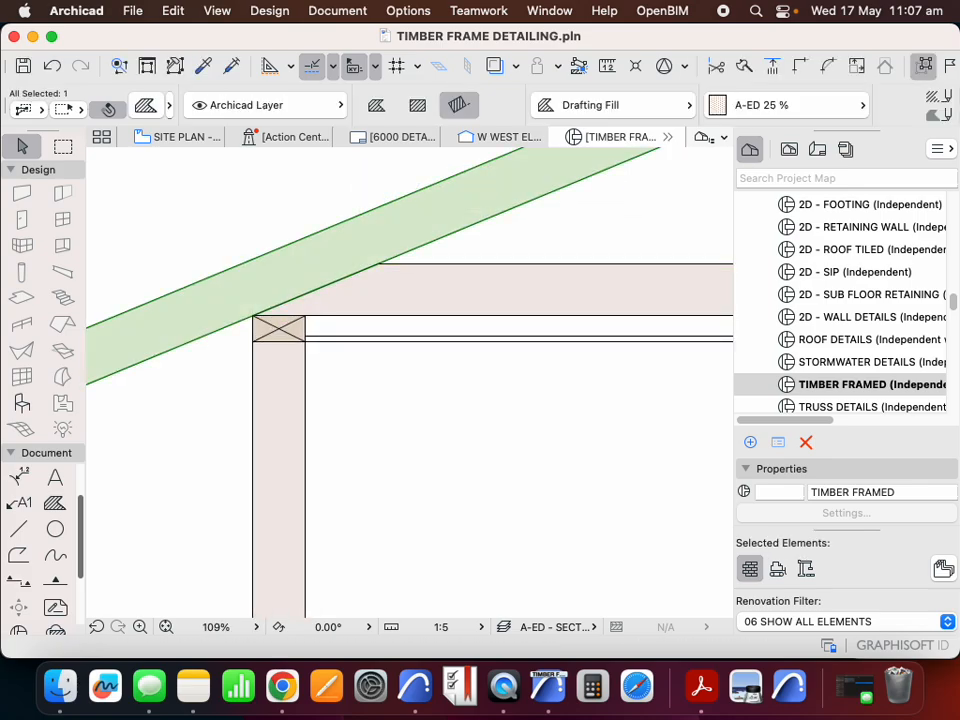
left_click(358, 293)
key("Escape")
- Draw a trial rectangular fill about 173 by 77 mm over the rafter and joist junction and delete it
key("w")
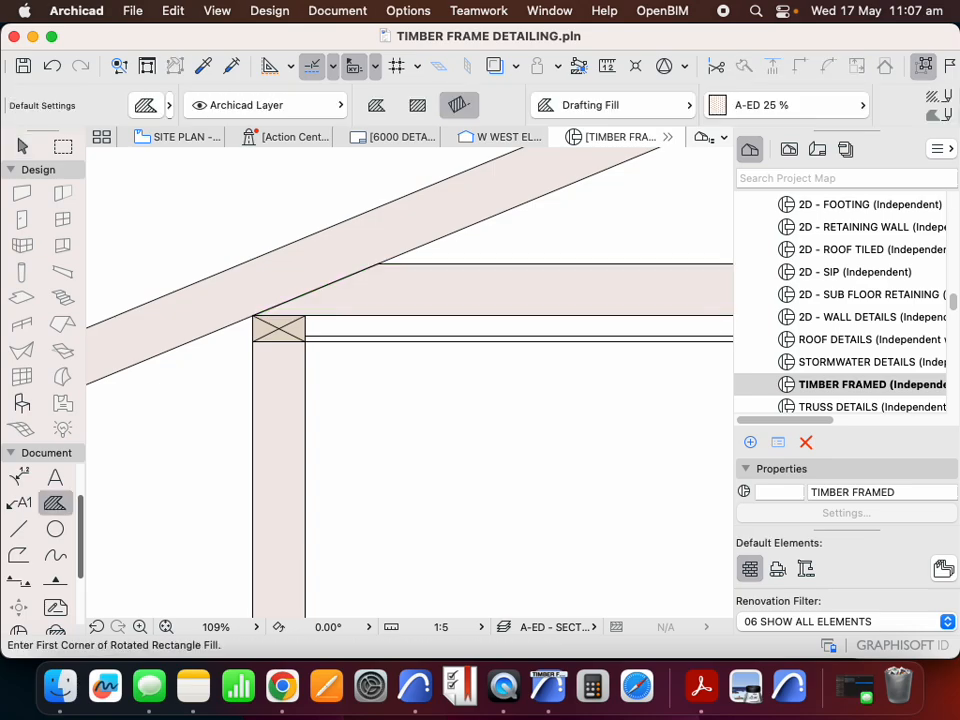
scroll(279, 338, "up", 2)
left_click(262, 225)
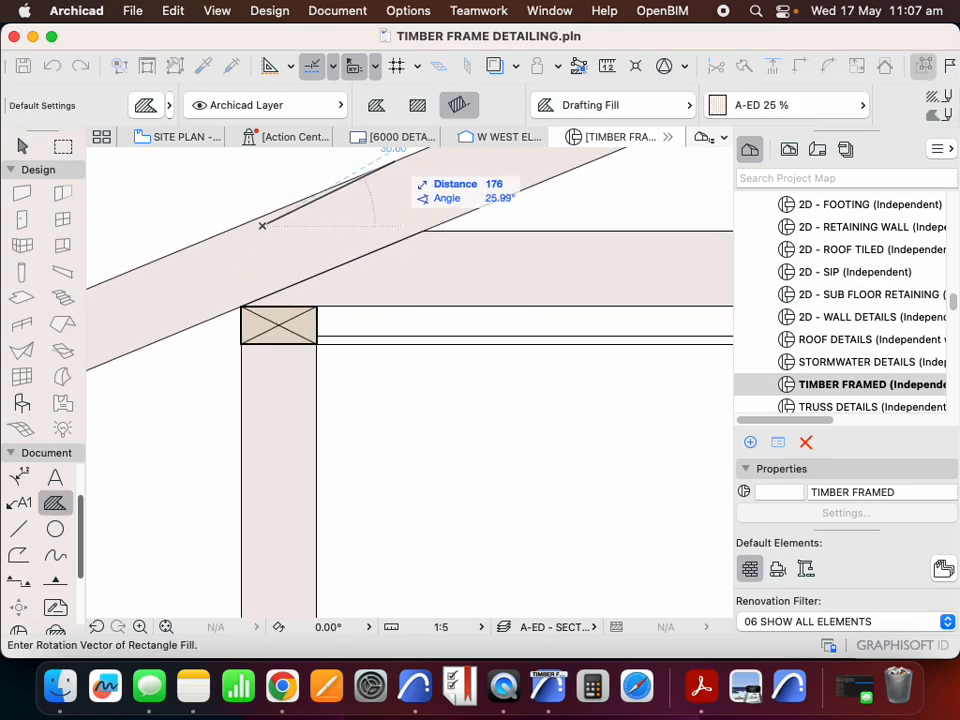
left_click(390, 225)
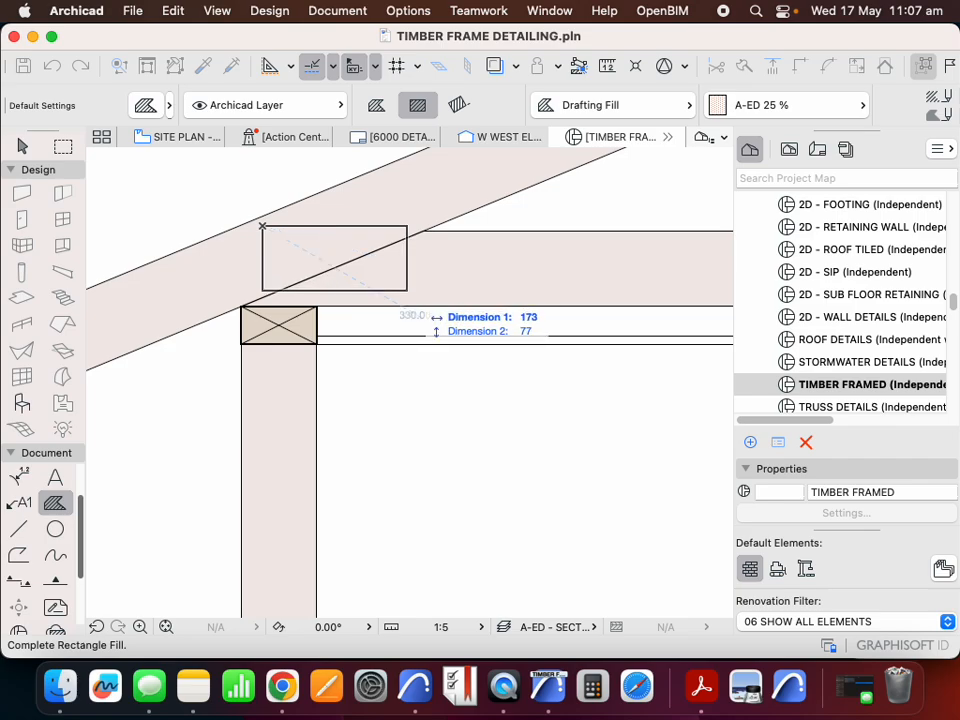
left_click(406, 292)
scroll(415, 329, "down", 3)
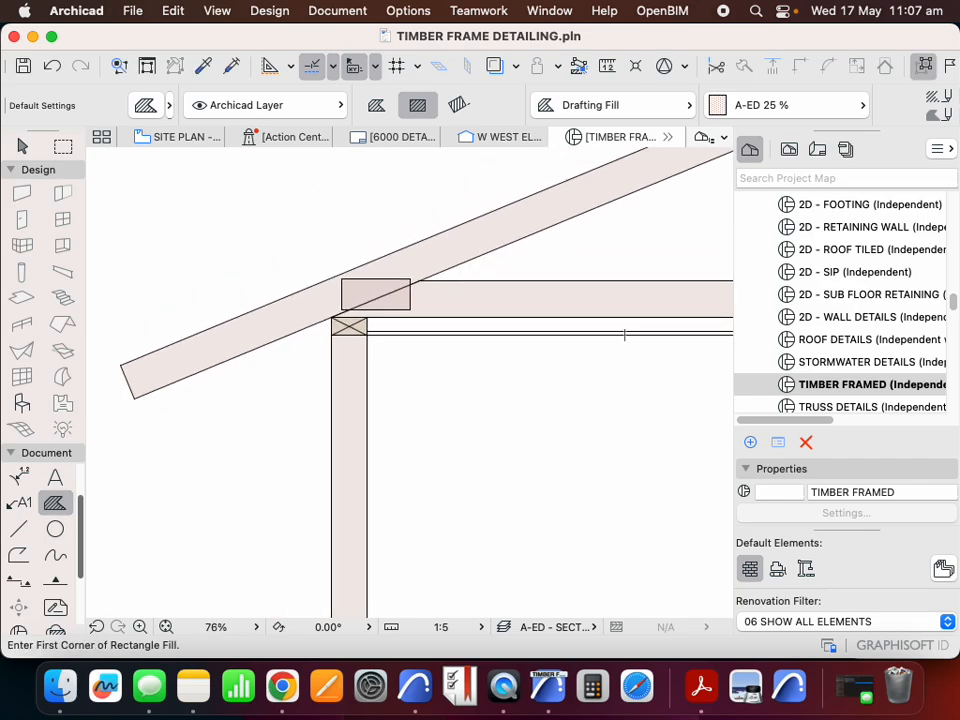
key("Escape")
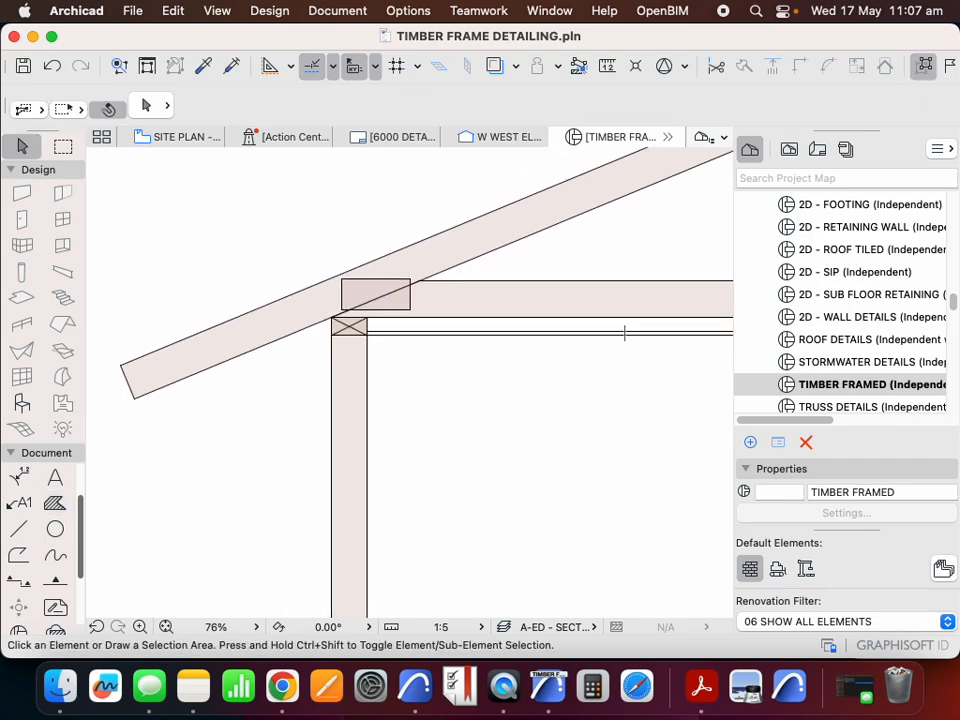
left_click(406, 297)
key("Delete")
- Offset the ceiling joist's free end inward away from the wall to just beyond the rafter's upper end
scroll(239, 307, "down", 4)
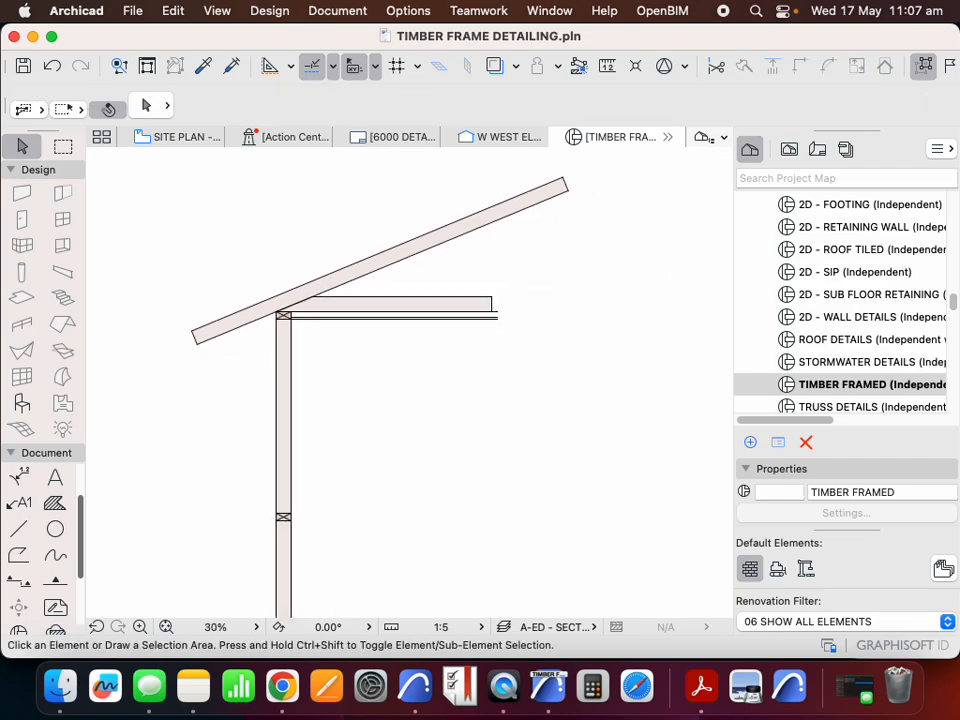
scroll(524, 283, "up", 5)
double_click(435, 340)
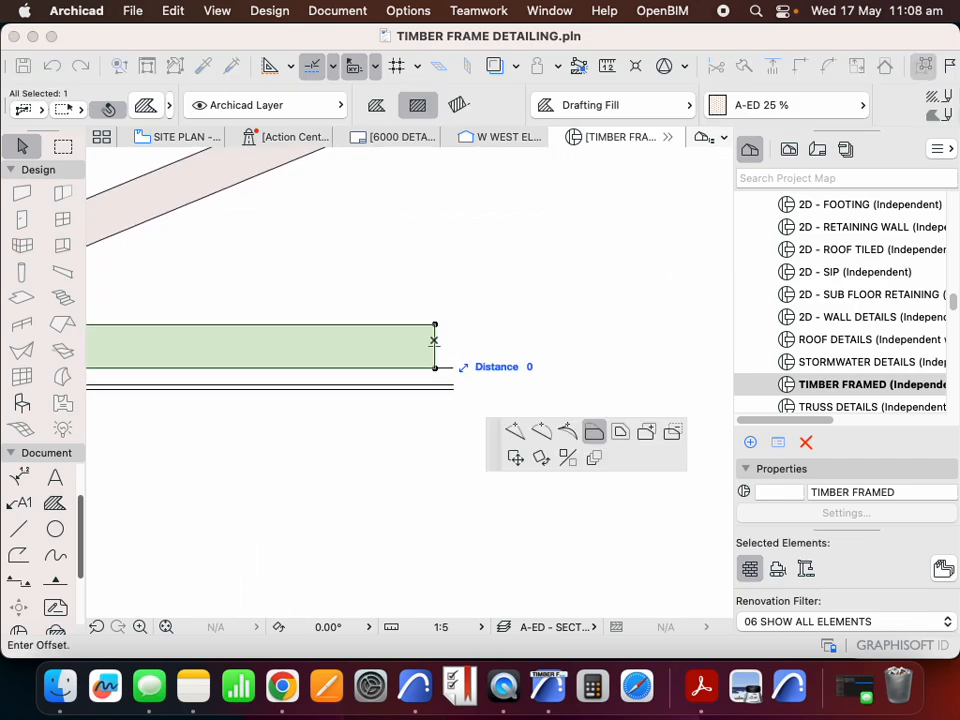
scroll(441, 338, "down", 4)
left_click(546, 342)
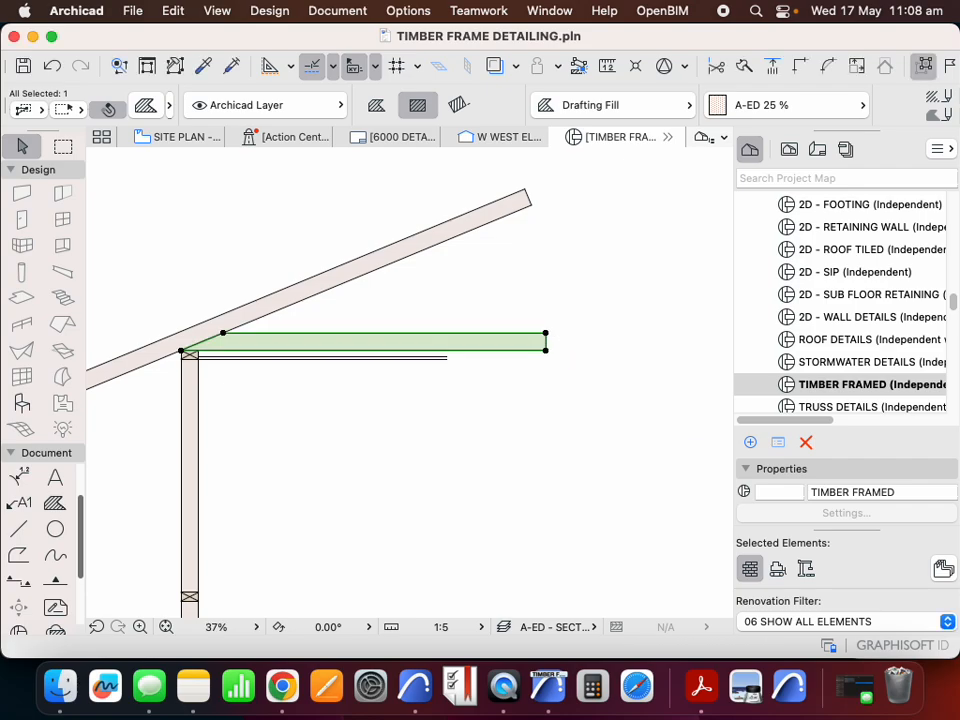
- Draw a horizontal 600 mm line outward from the upper stud's outer face, below the eaves
scroll(530, 247, "down", 2)
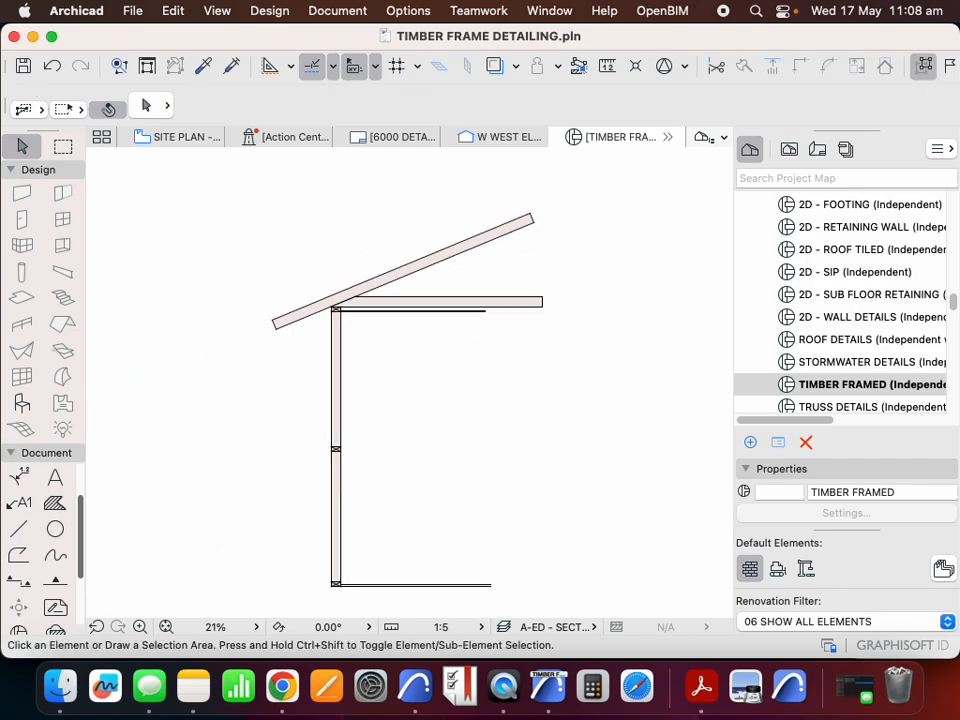
scroll(330, 327, "up", 4)
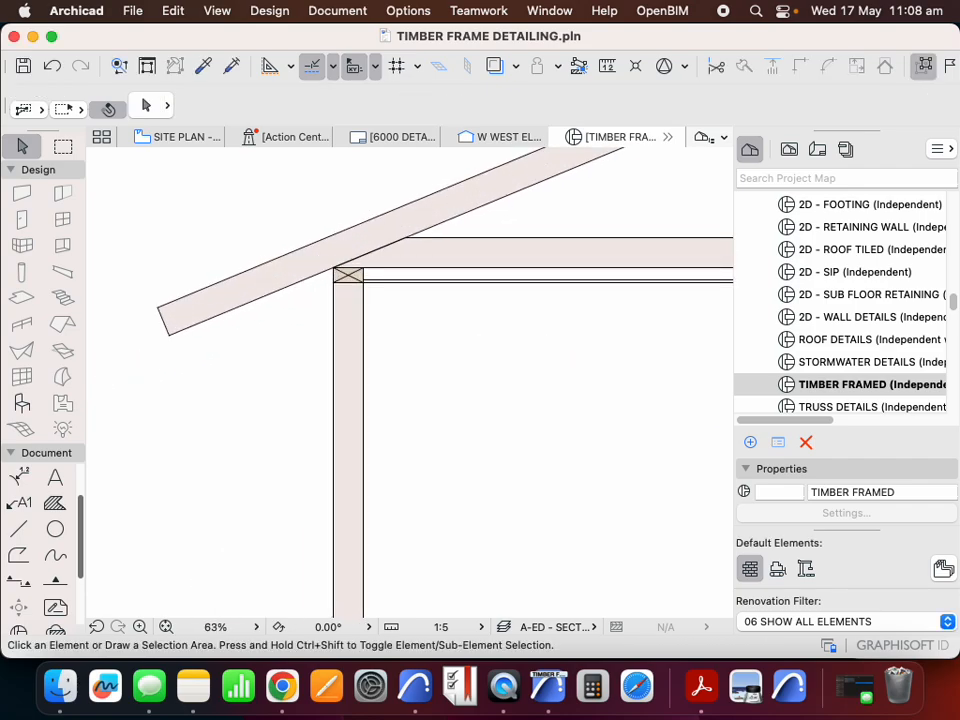
key("l")
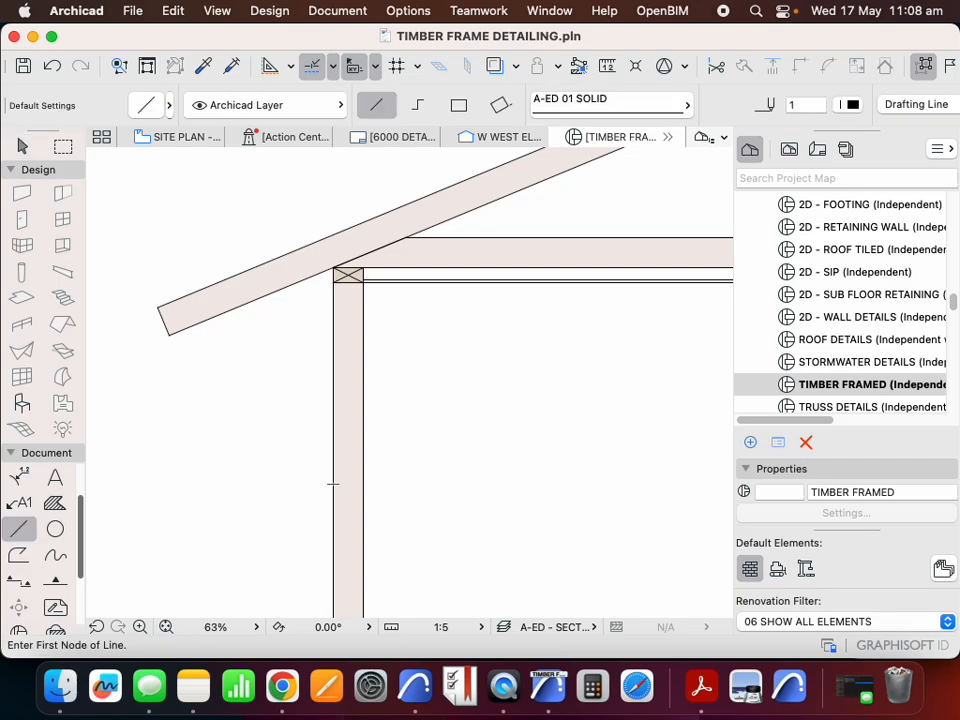
left_click(332, 507)
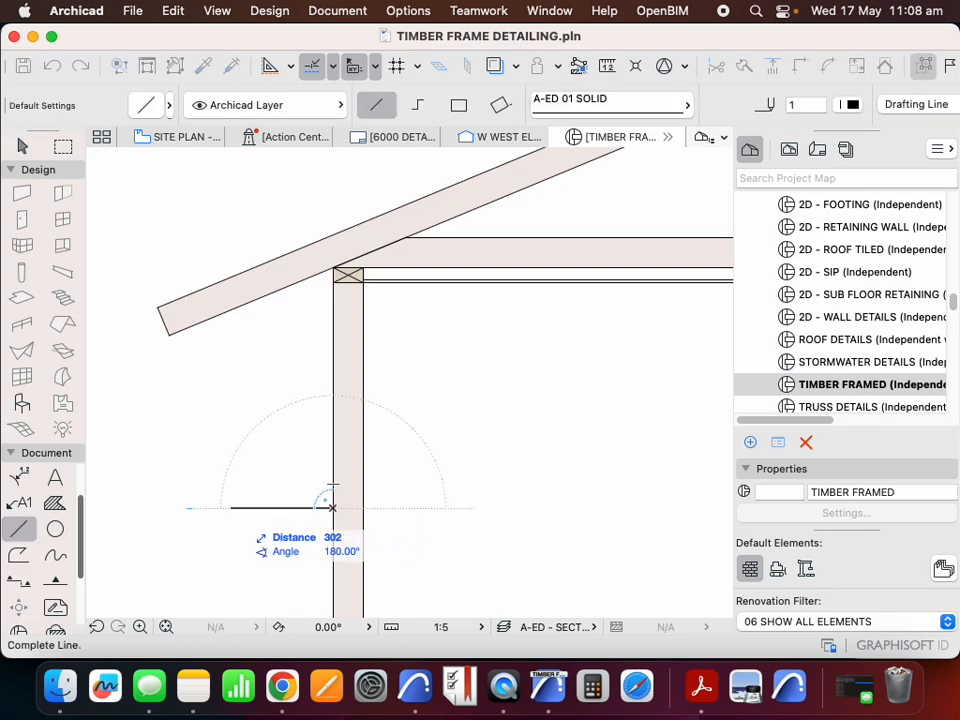
scroll(325, 507, "down", 3)
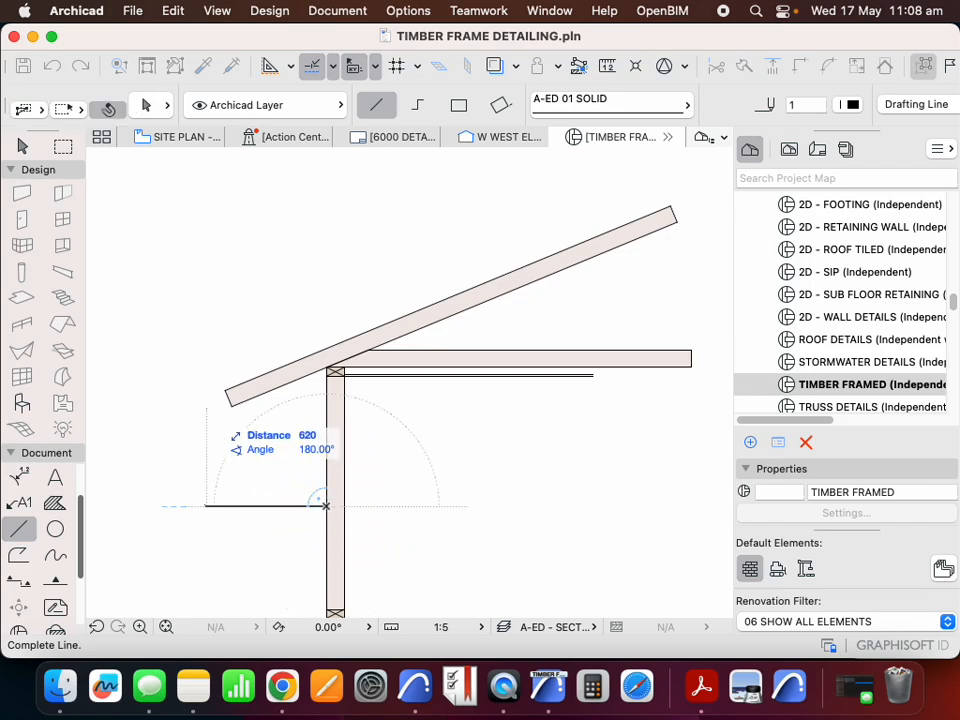
type("60")
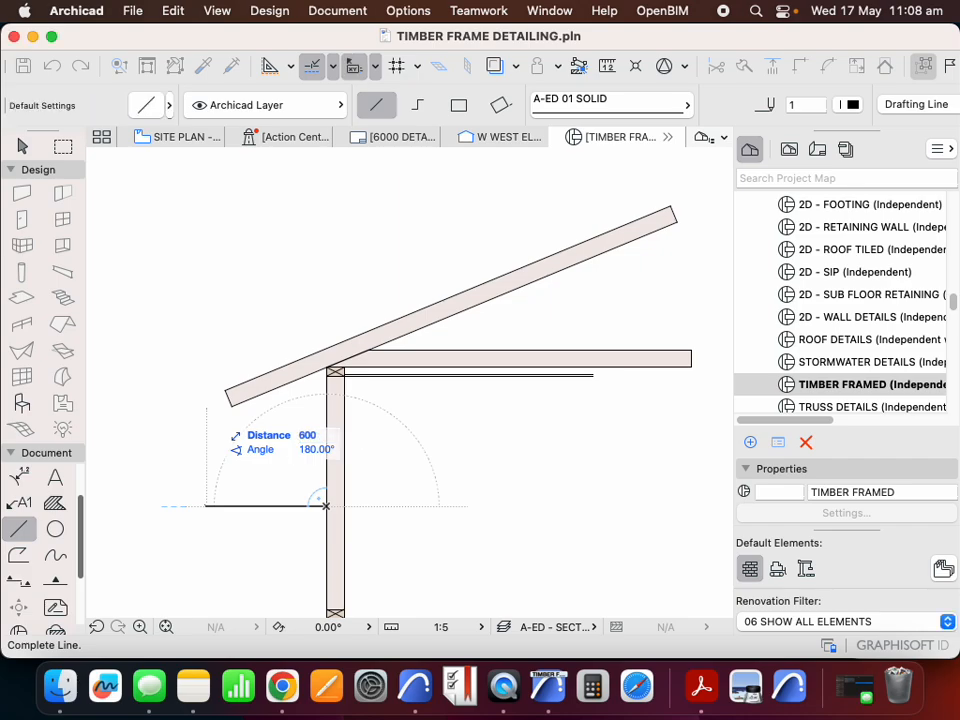
key("Return")
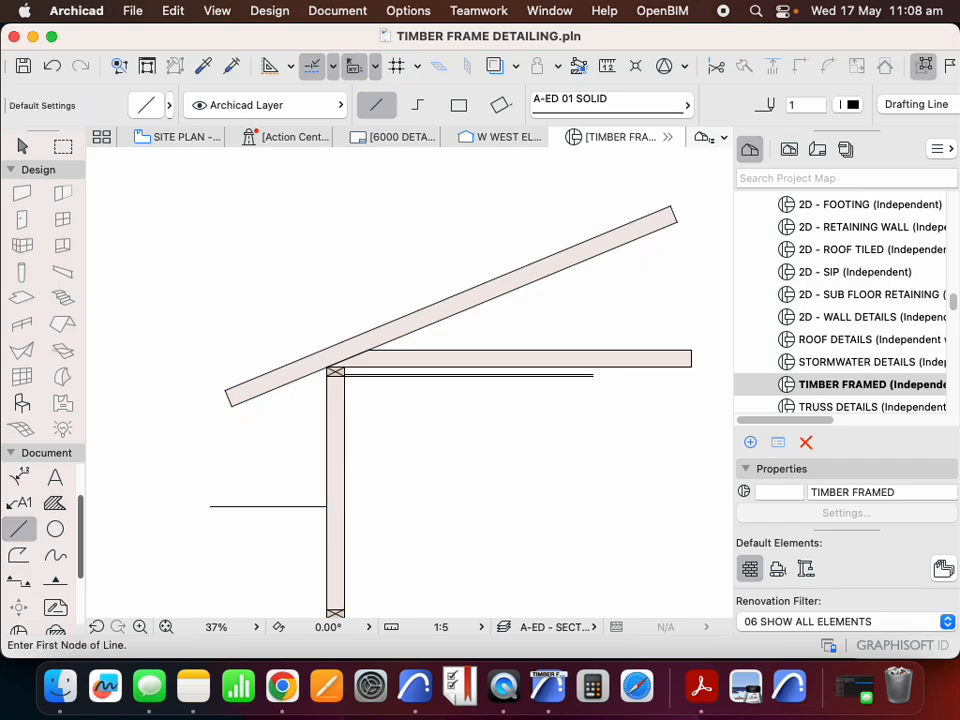
- Set up the Fill tool with foreground pen 140 and the A-ED BRICK CUT pattern
scroll(290, 343, "down", 3)
scroll(273, 449, "up", 2)
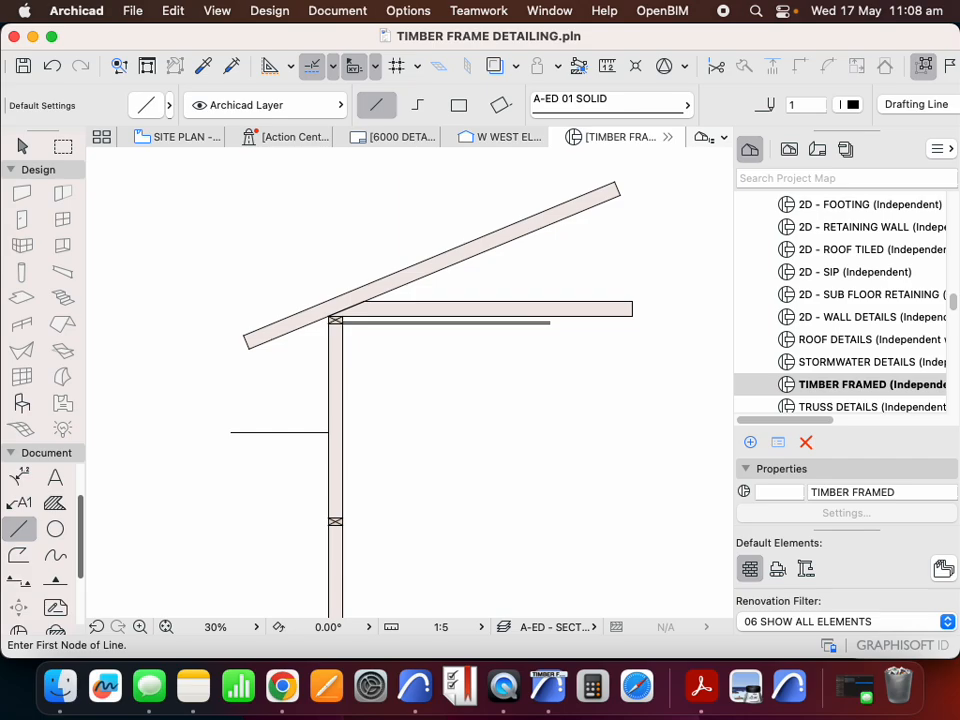
scroll(306, 316, "down", 4)
scroll(308, 474, "up", 6)
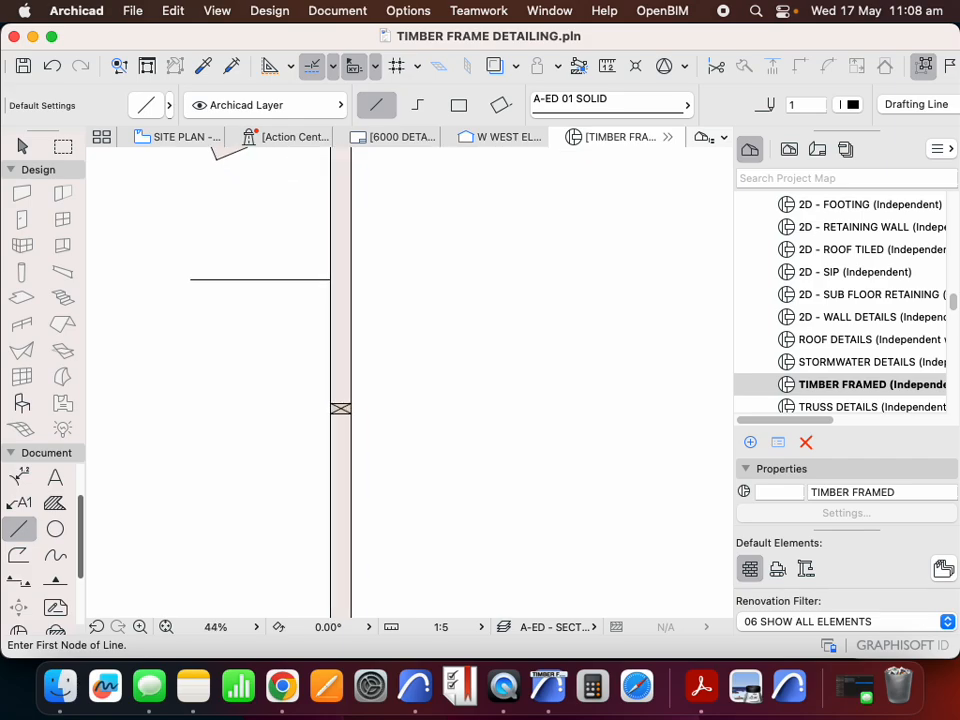
left_click(55, 503)
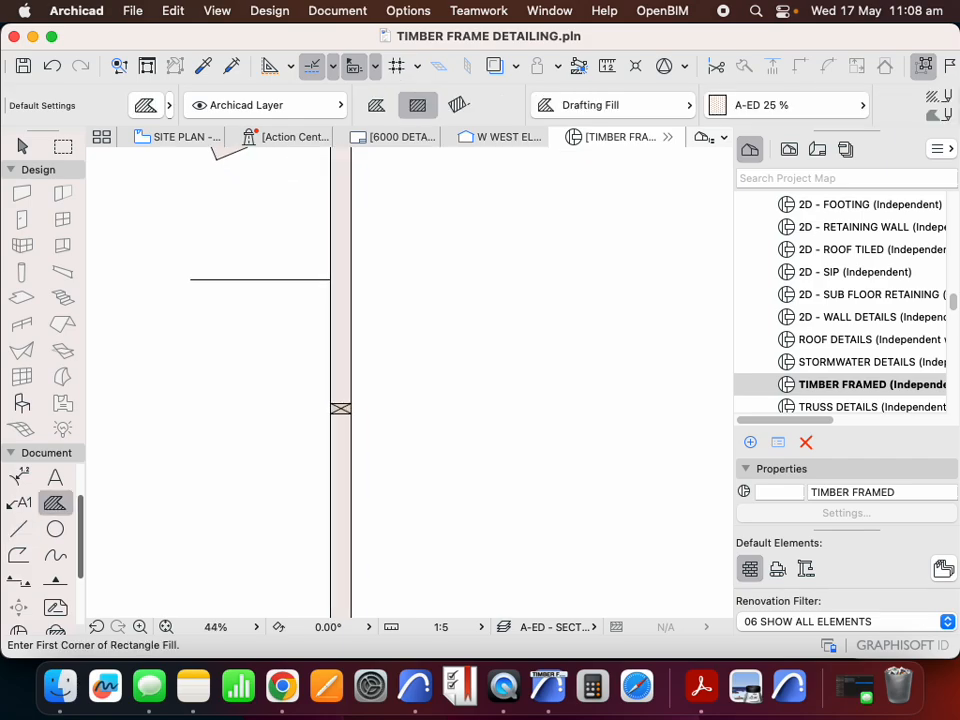
left_click(620, 95)
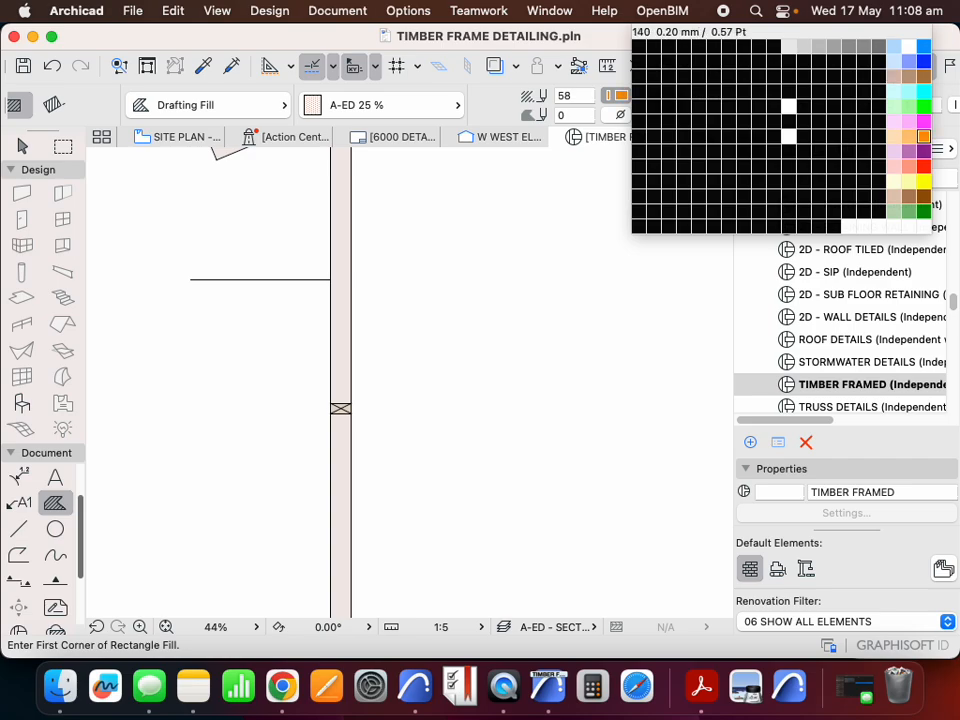
left_click(923, 136)
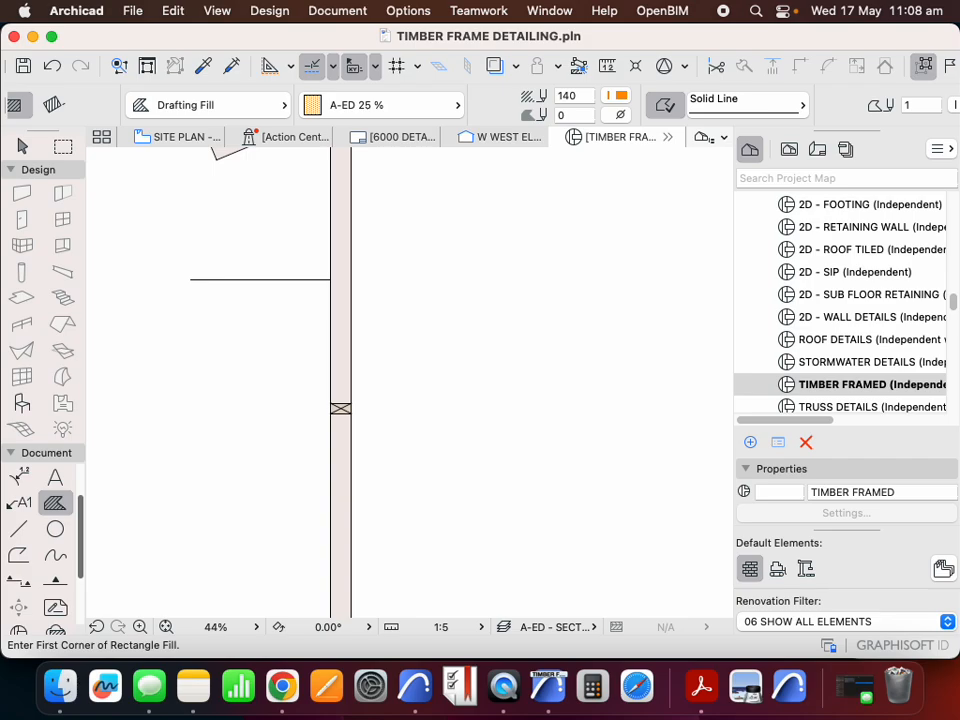
left_click(455, 105)
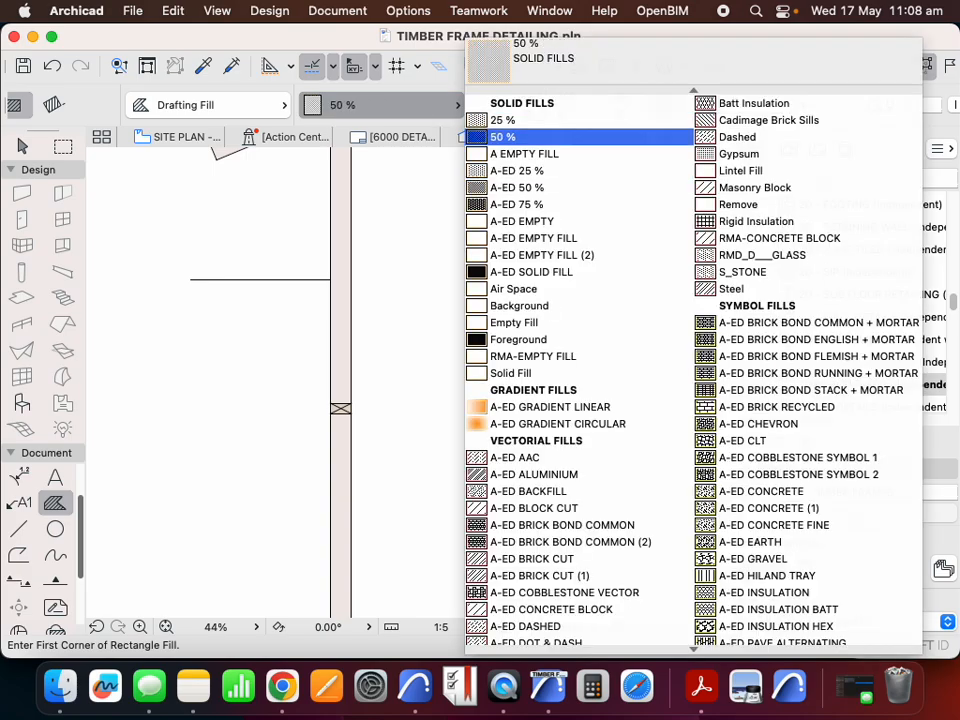
scroll(560, 146, "down", 2)
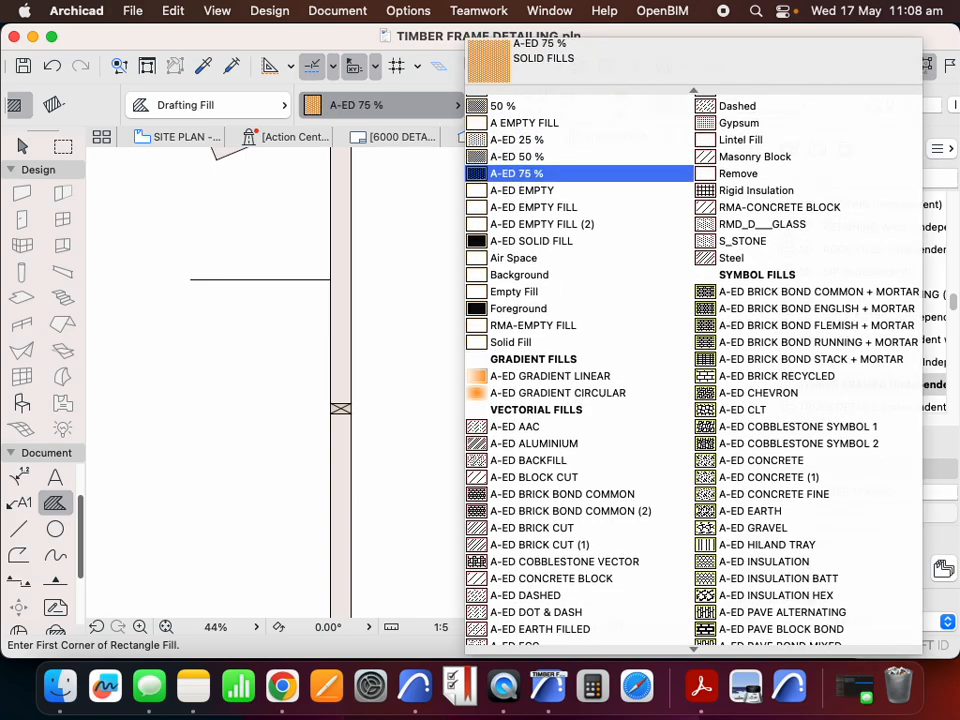
scroll(560, 171, "down", 5)
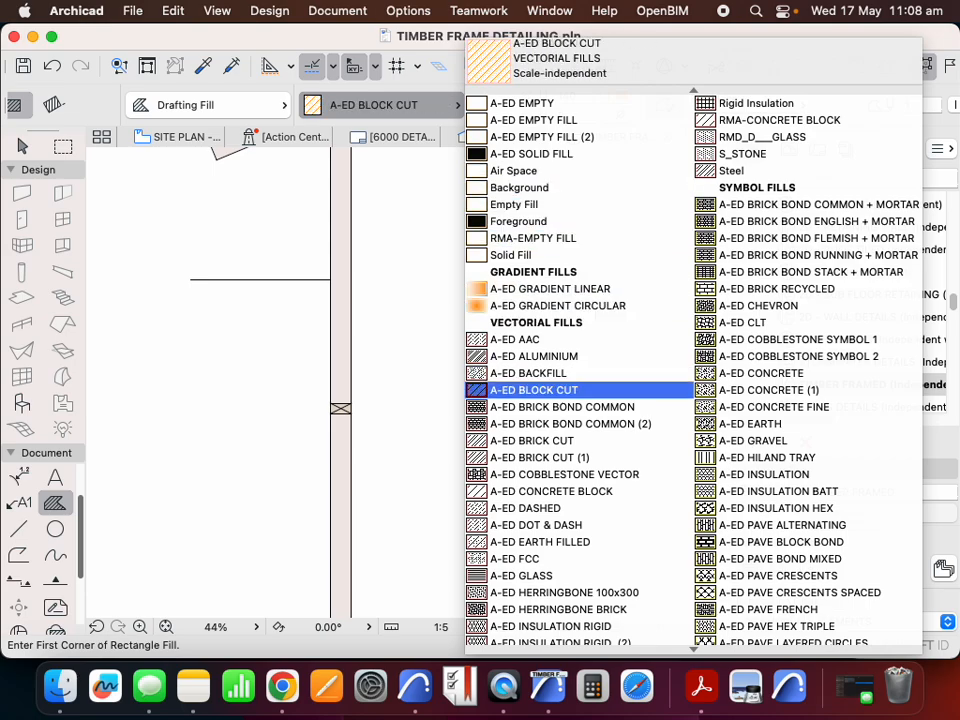
left_click(556, 441)
- Set the brick fill's foreground pen to 1 and its background pen to light orange 138
left_click(617, 96)
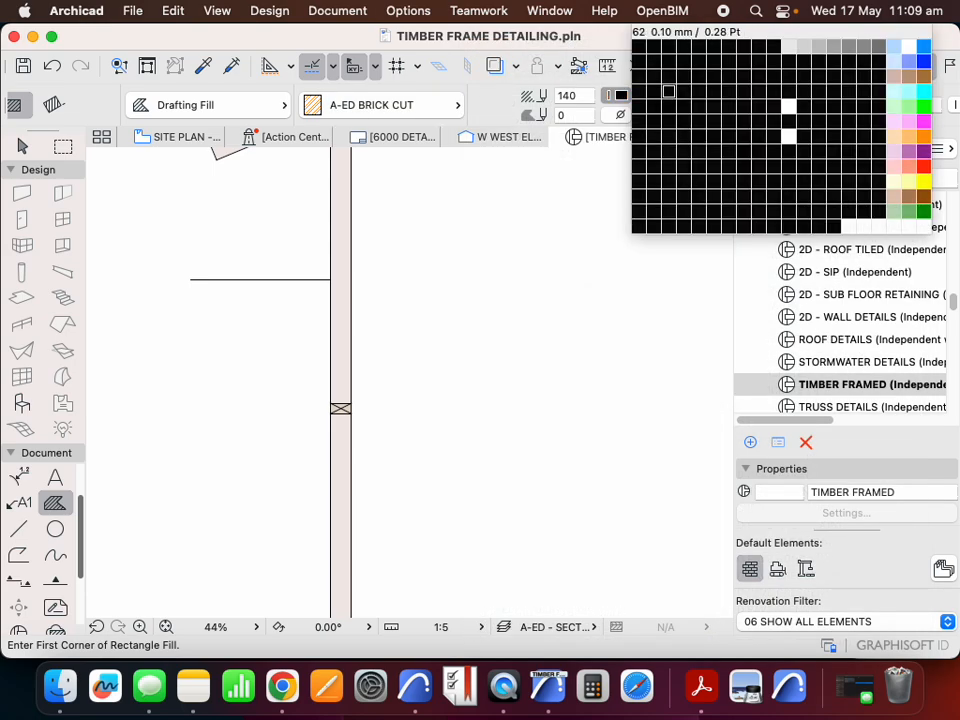
left_click(640, 46)
left_click(621, 115)
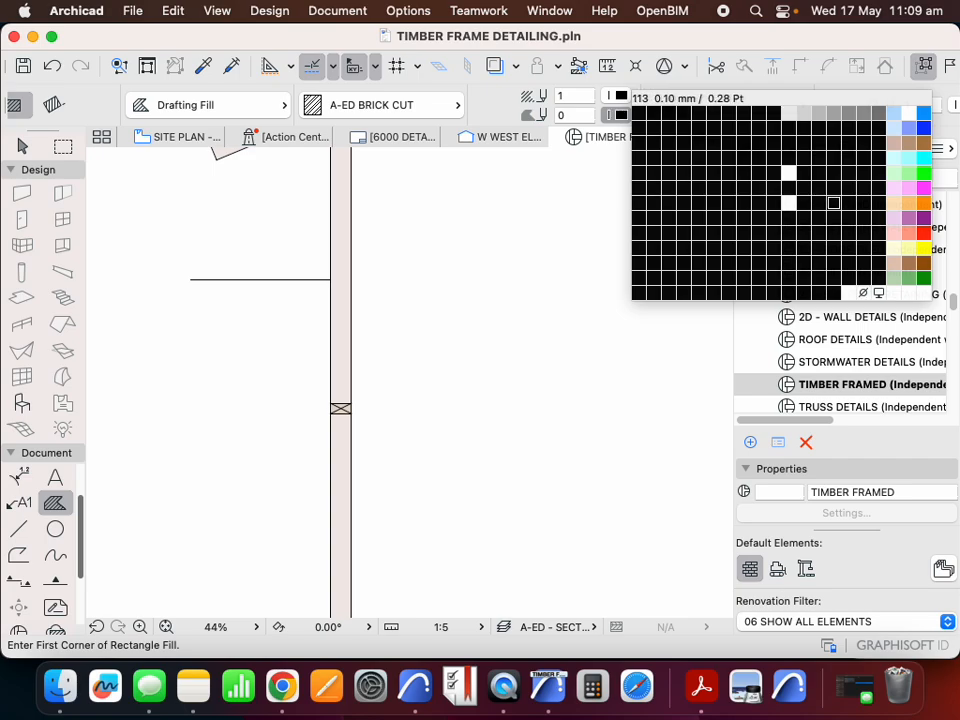
left_click(894, 203)
- Draw a horizontal rotated-rectangle brick fill 76 mm high outside the wall, below the 600 mm eaves line
scroll(492, 322, "down", 3)
scroll(280, 345, "up", 3)
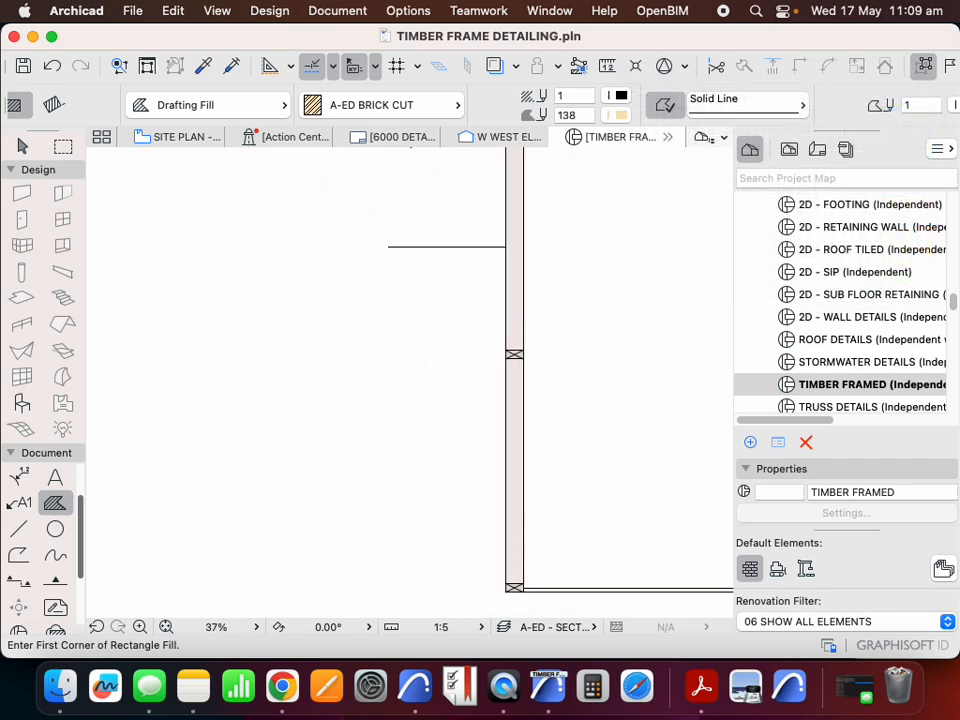
left_click(390, 377)
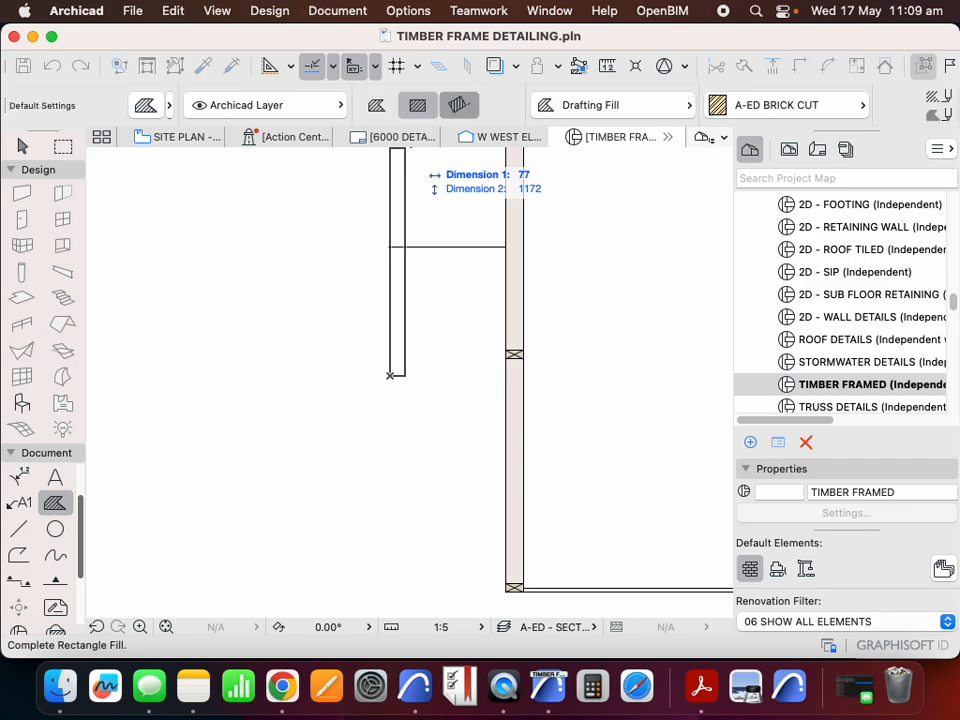
left_click(458, 105)
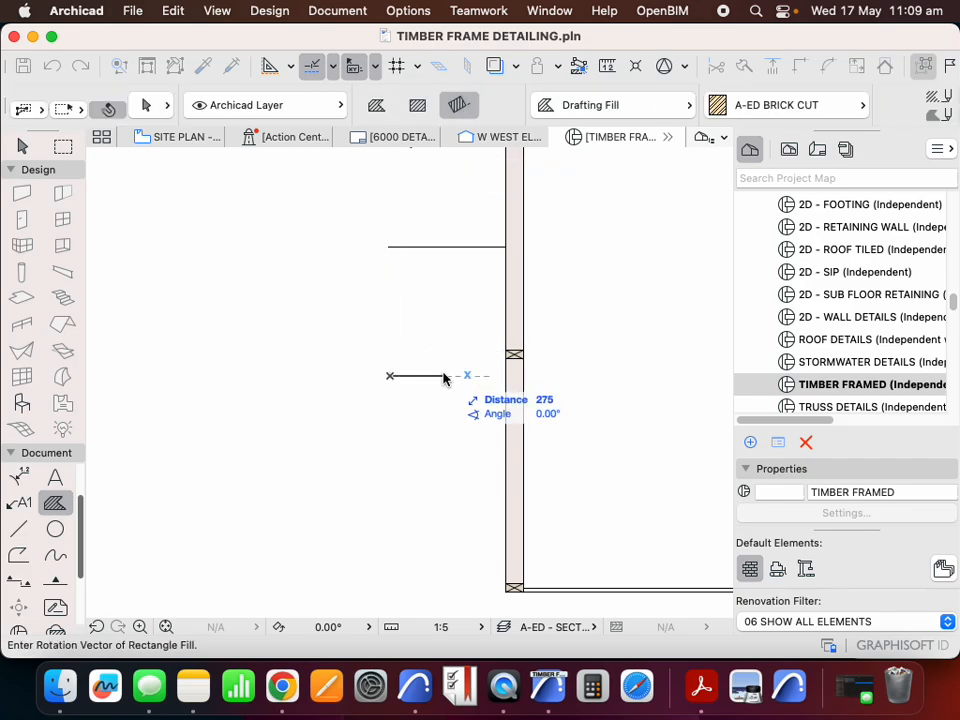
key("Tab")
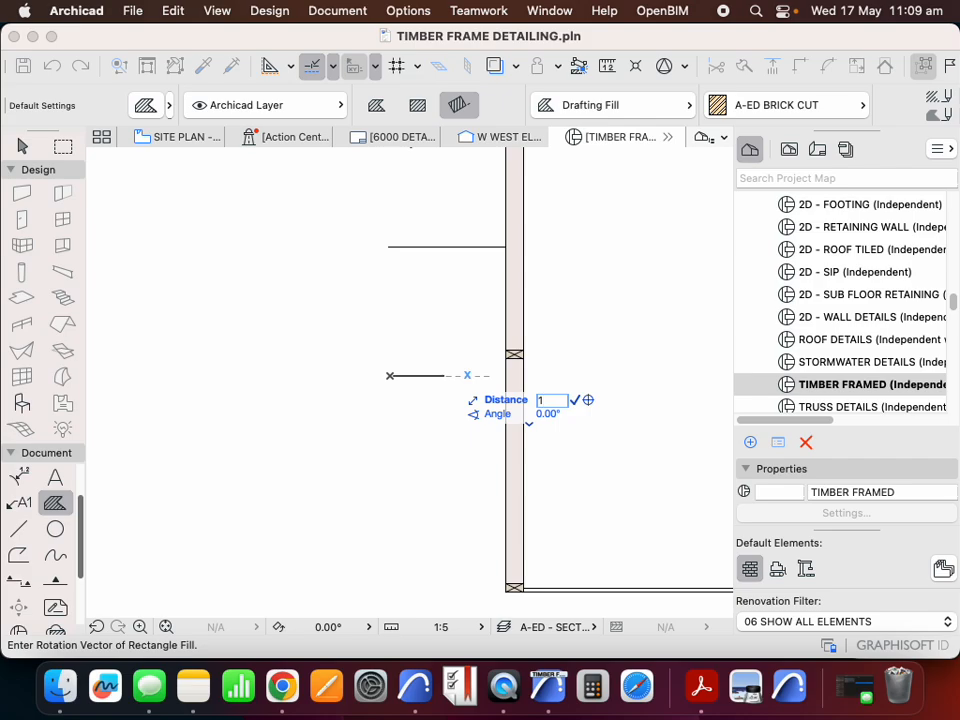
left_click(411, 379)
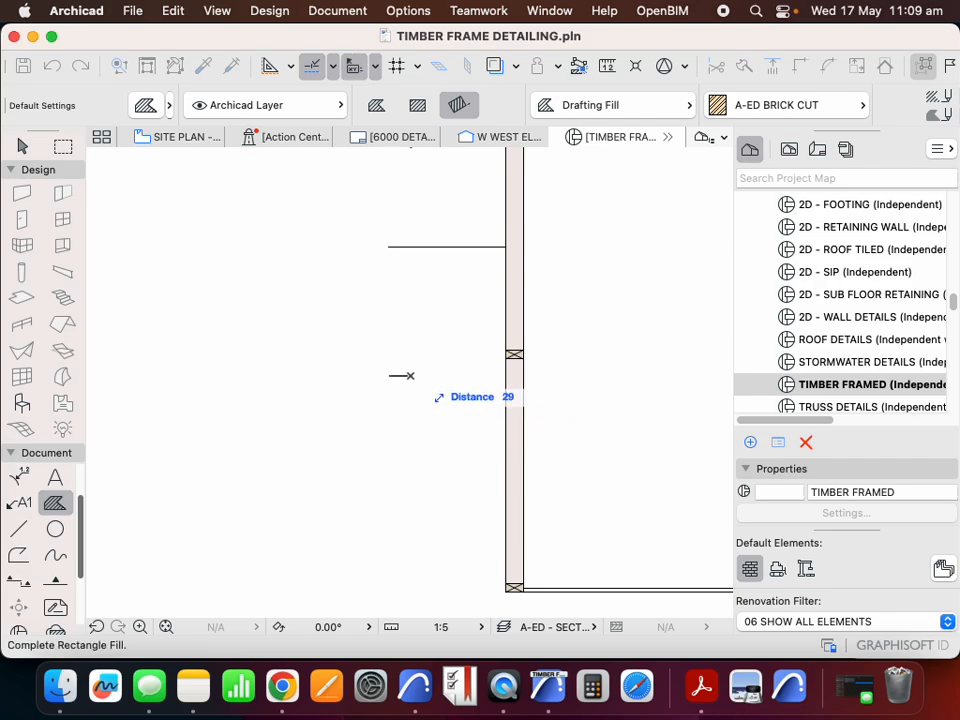
key("Tab")
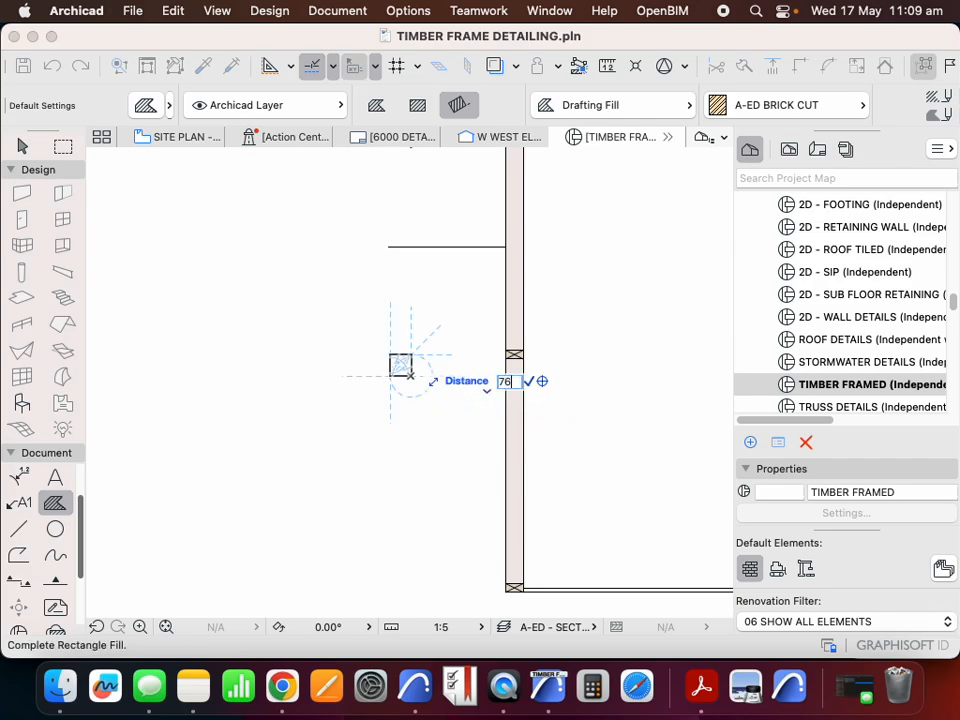
key("Return")
key("Escape")
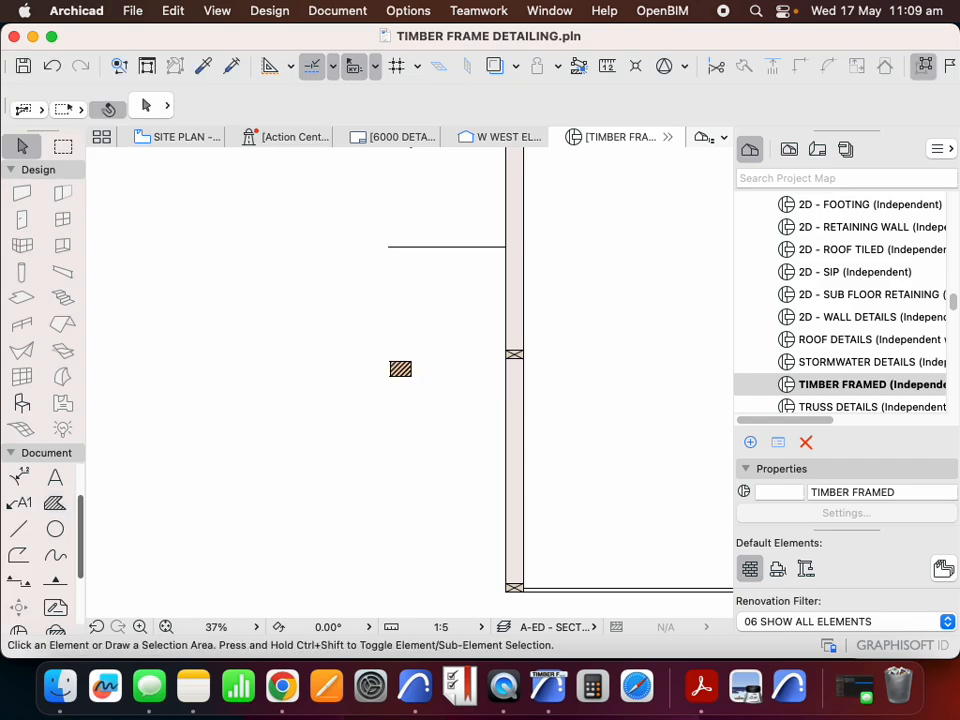
- Move the brick fill against the upper stud's outer face, just above the plate between the studs
scroll(438, 364, "up", 4)
mouse_move(384, 372)
left_mouse_down()
mouse_move(621, 266)
mouse_move(492, 269)
left_mouse_up()
key("Escape")
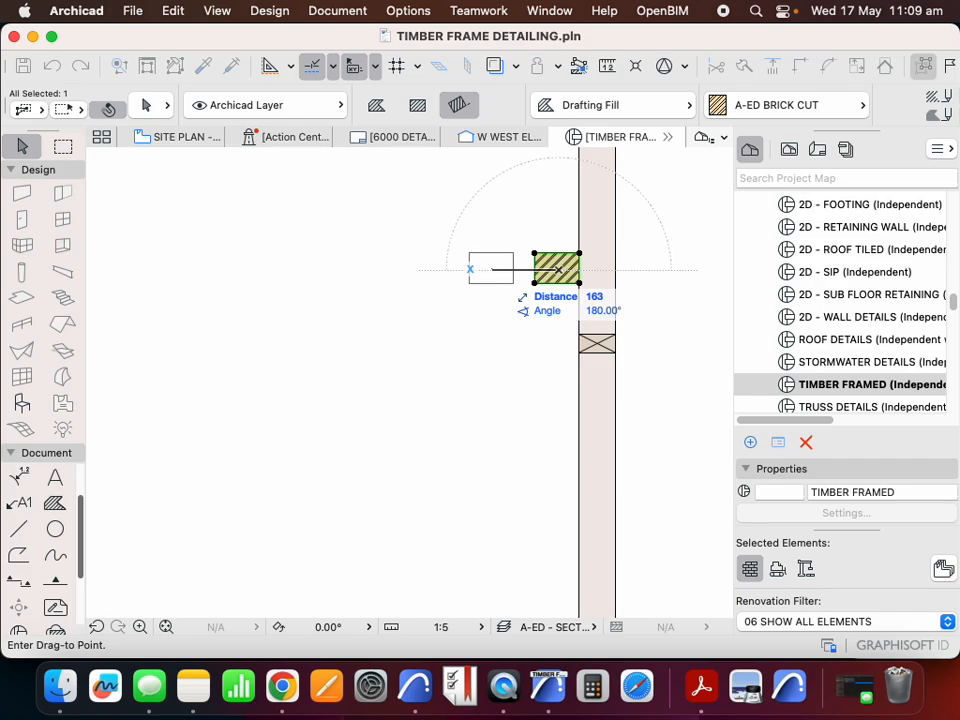
key("Tab")
type("0")
key("Return")
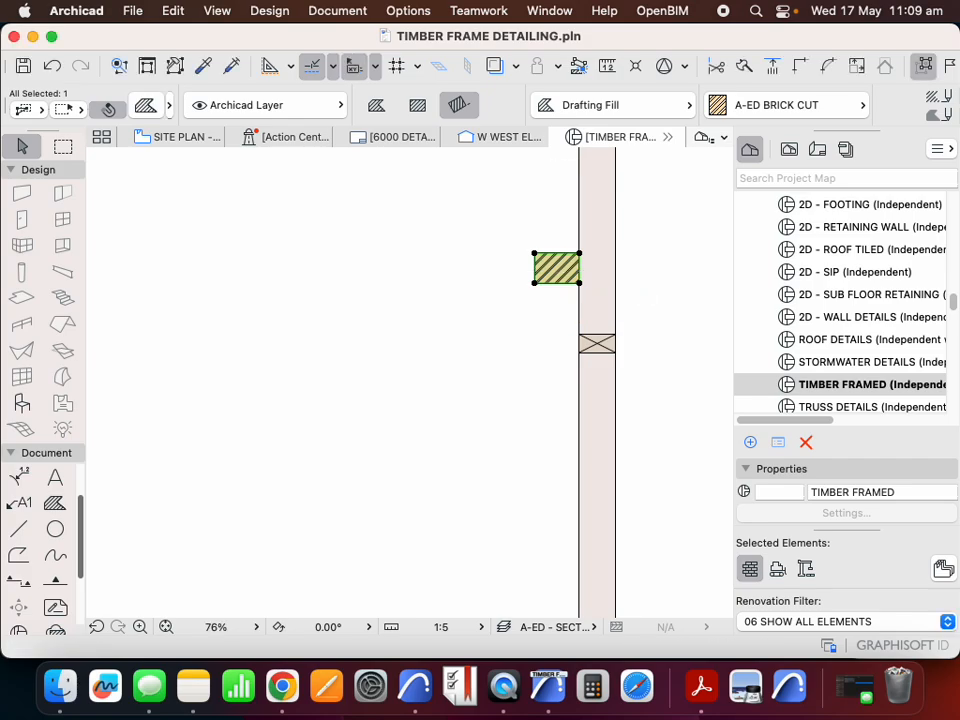
key("Escape")
- Move the brick fill 50 mm horizontally outward from the stud face to form the cavity
left_click(559, 274)
left_click_drag(559, 274, 514, 274)
type("5")
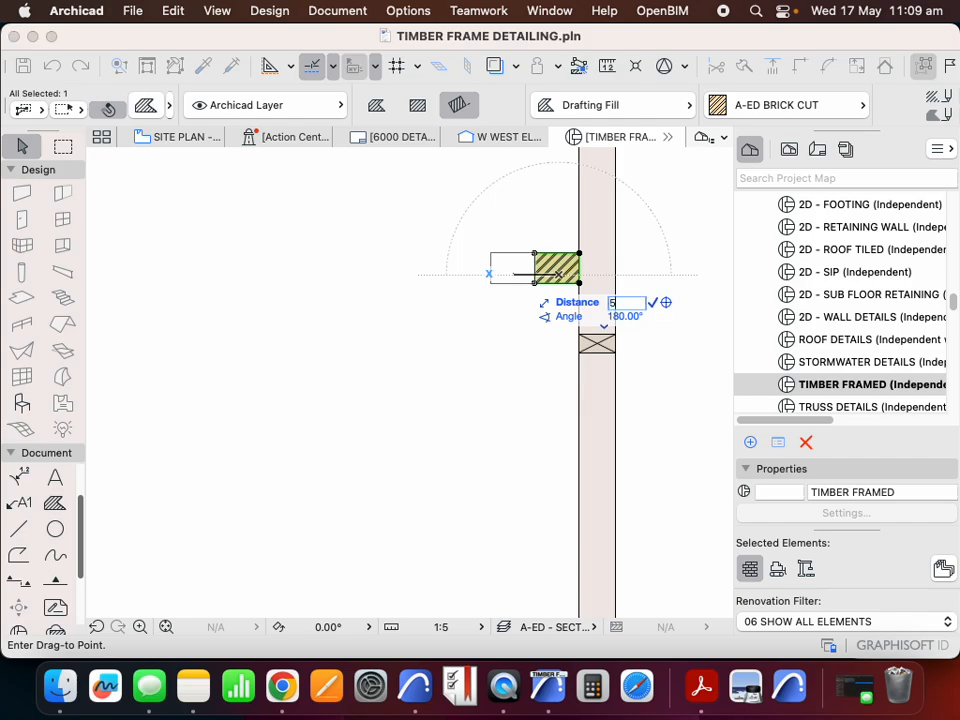
type("0")
key("Return")
key("Escape")
- Trace a line over the existing 600 mm eaves line from the stud's outer face to its free end
scroll(446, 388, "down", 5)
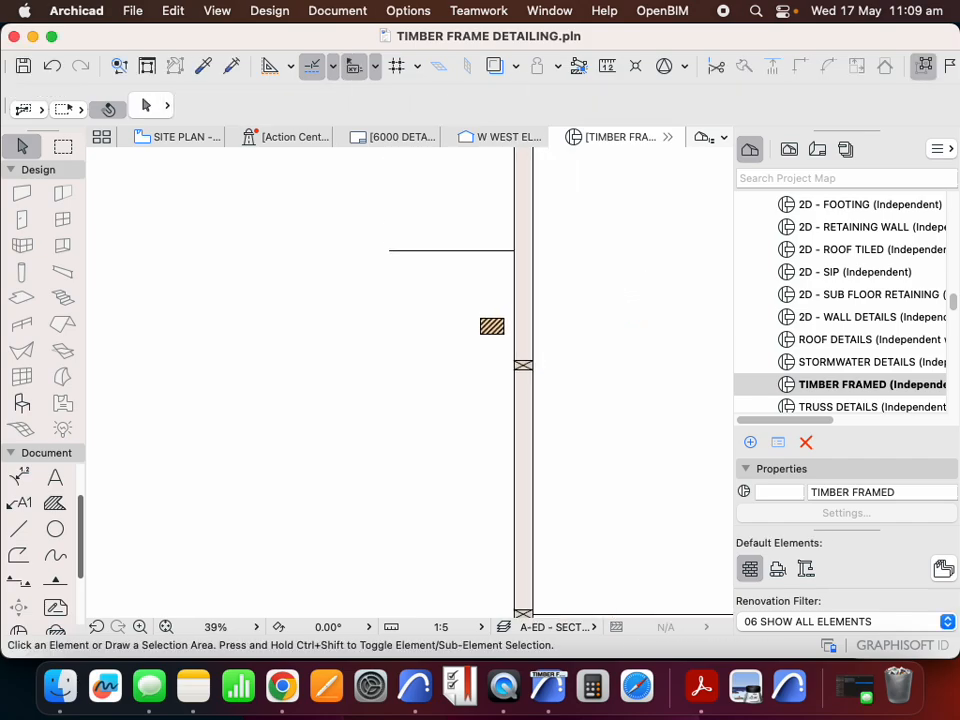
scroll(449, 386, "down", 2)
scroll(550, 265, "up", 4)
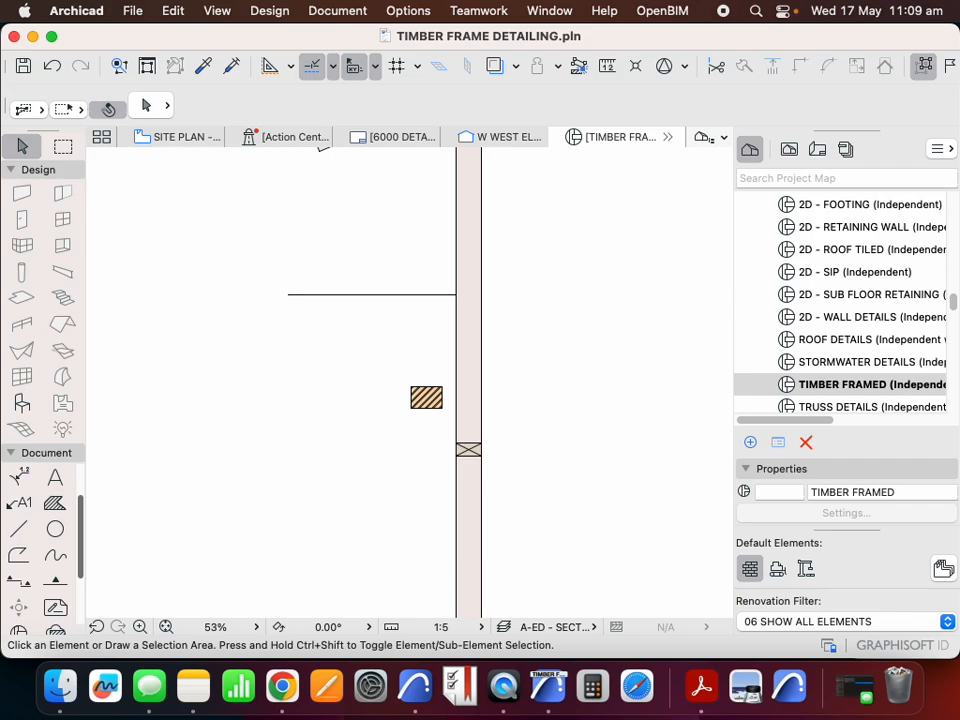
key("l")
left_click(457, 294)
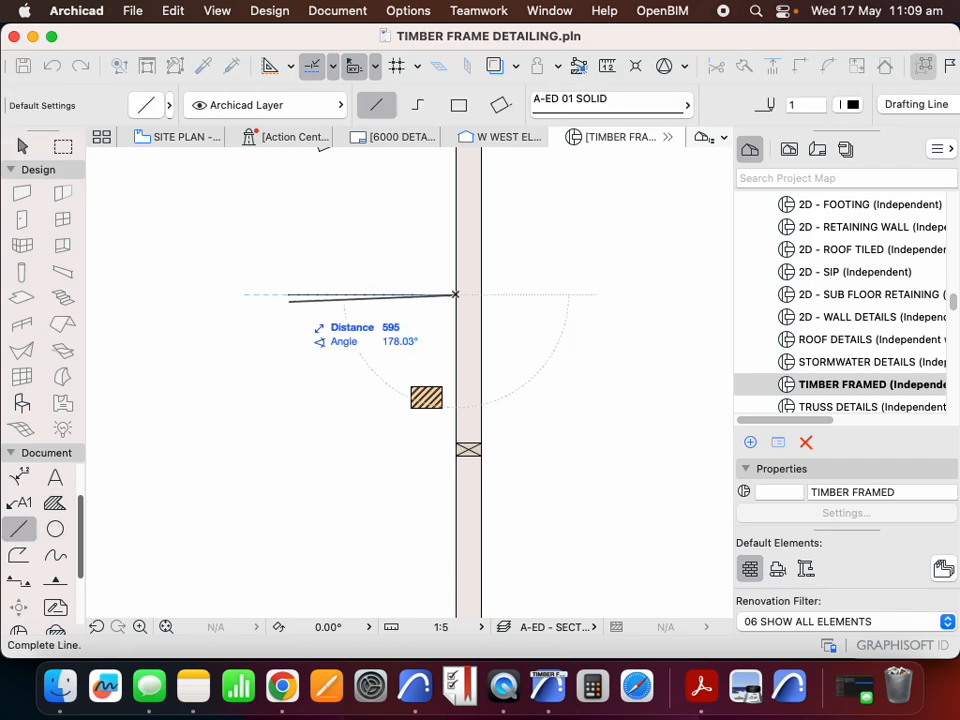
scroll(334, 331, "down", 1)
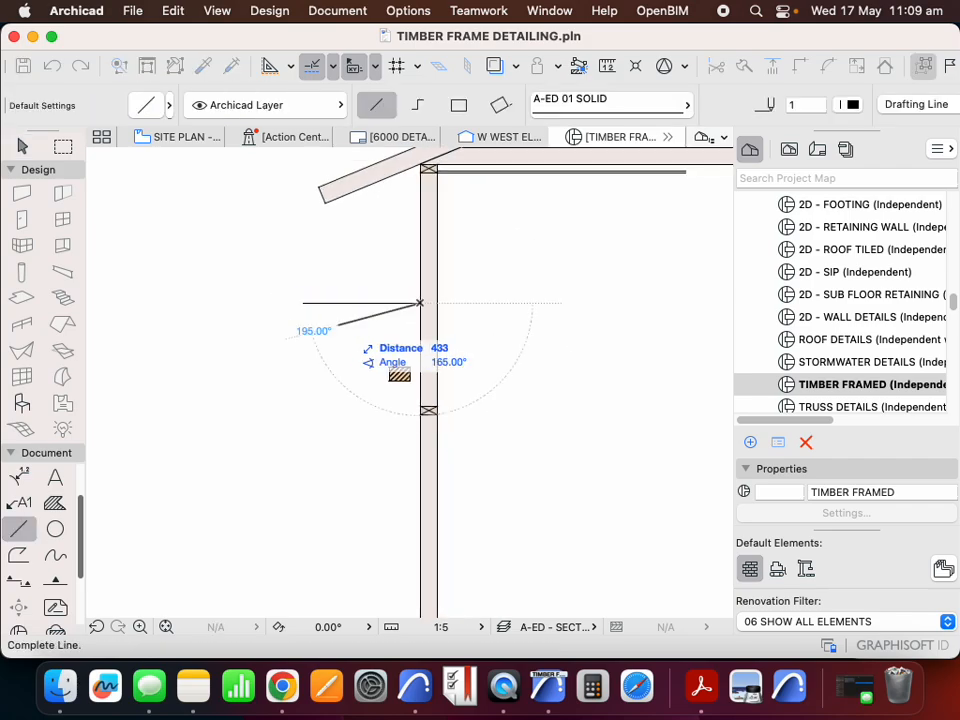
left_click(303, 302)
- Draw a horizontal 600 mm line outward from the brick fill's upper outer corner
scroll(371, 386, "up", 2)
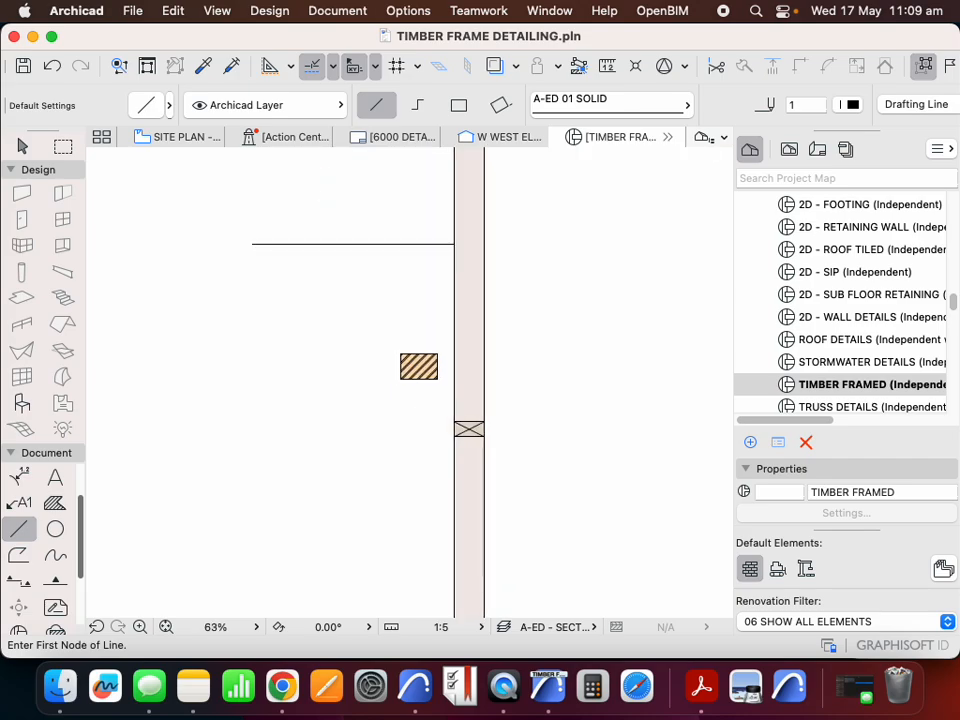
left_click(400, 353)
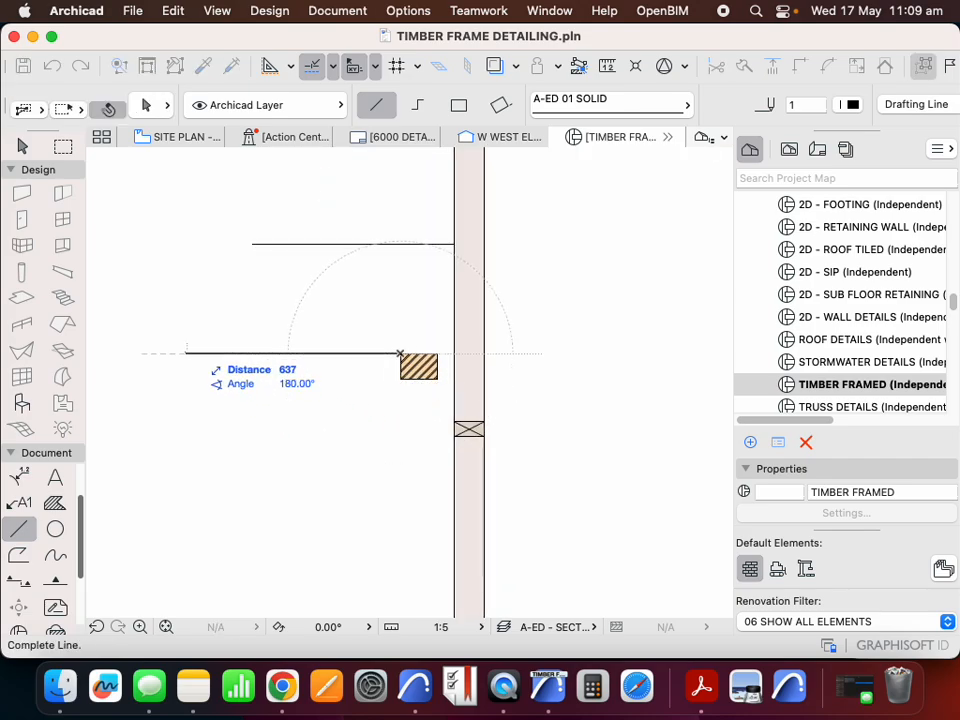
type("6")
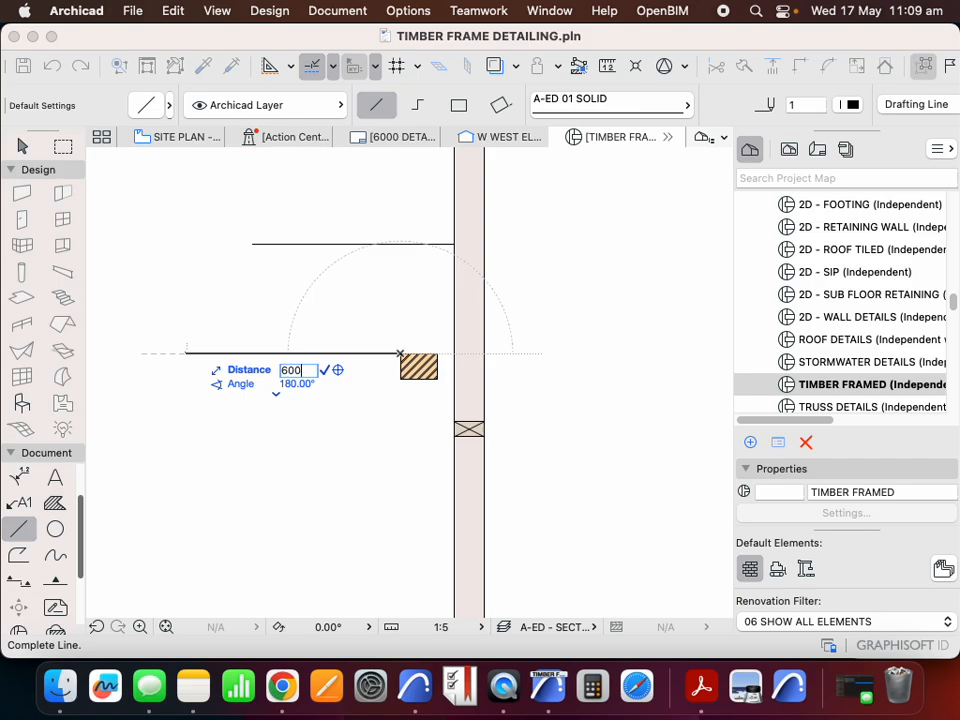
type("00")
key("Return")
- Stretch the rafter's lower end along its slope to beyond the outer end of the brick's 600 mm line
scroll(240, 391, "down", 7)
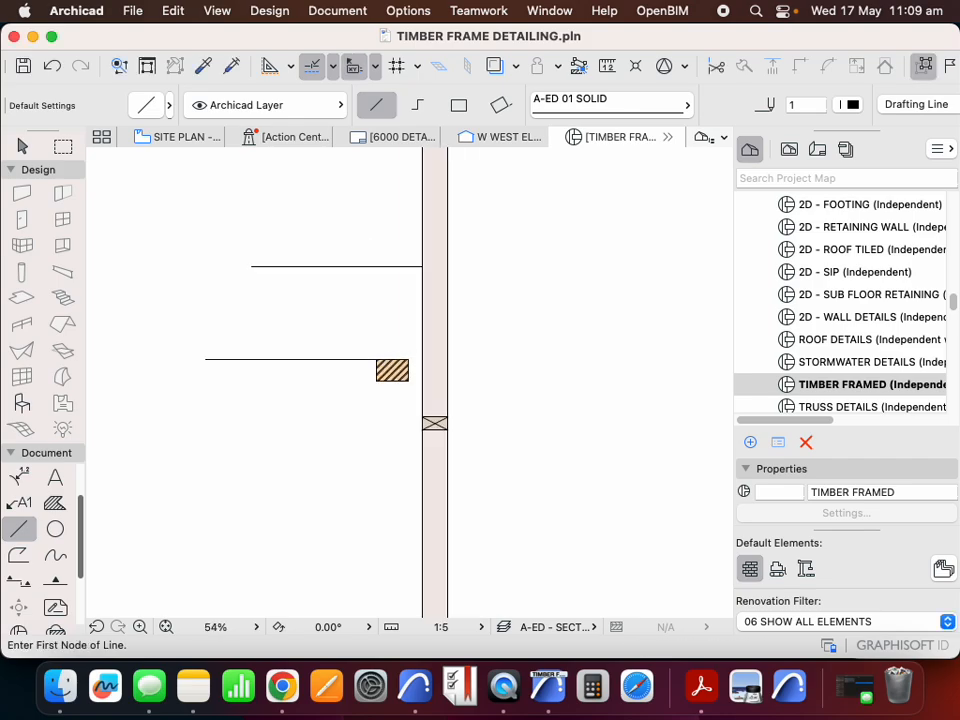
scroll(218, 285, "up", 6)
key("Escape")
left_click(312, 237)
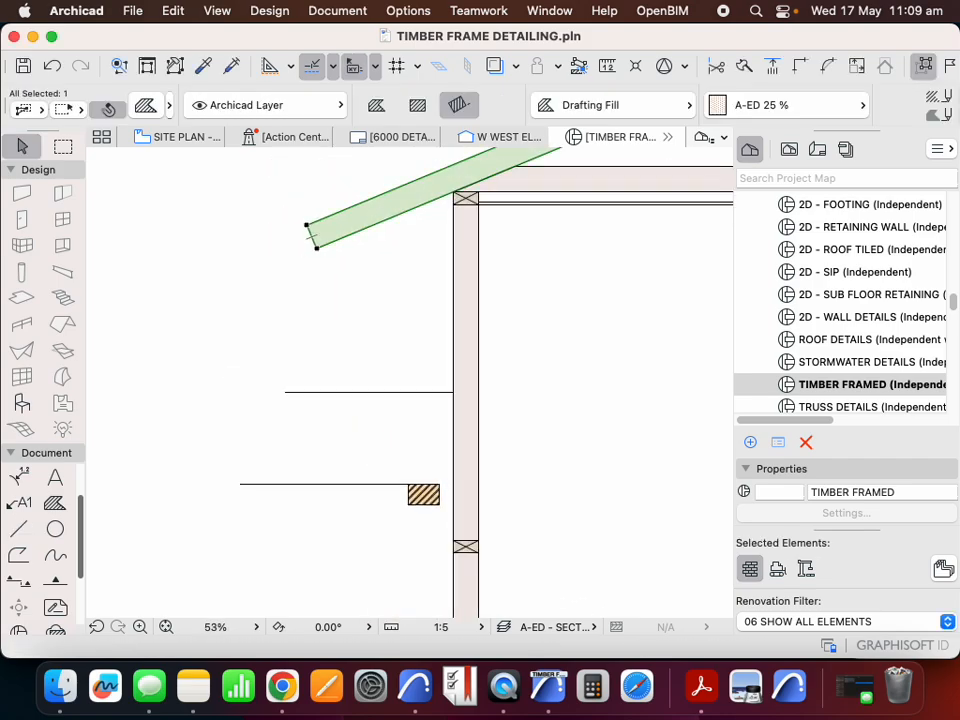
left_click(312, 237)
left_click(155, 302)
key("Escape")
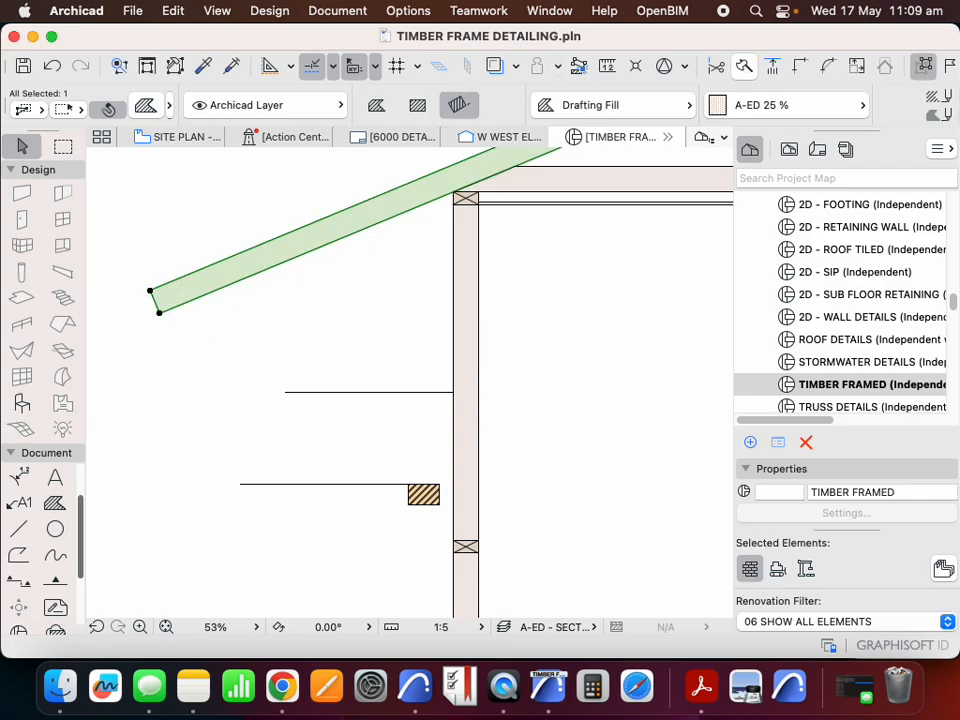
- Split the rafter vertically above the outer end of the brick's 600 mm line and delete the overhanging piece
left_click(744, 65)
left_click(240, 484)
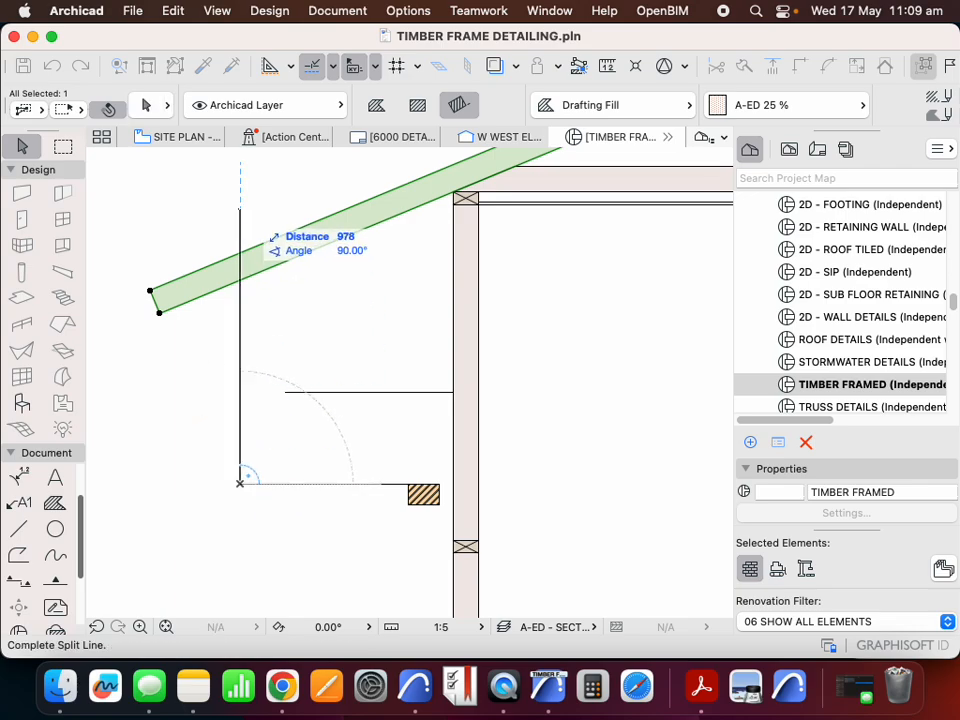
left_click(240, 183)
left_click(196, 390)
key("Delete")
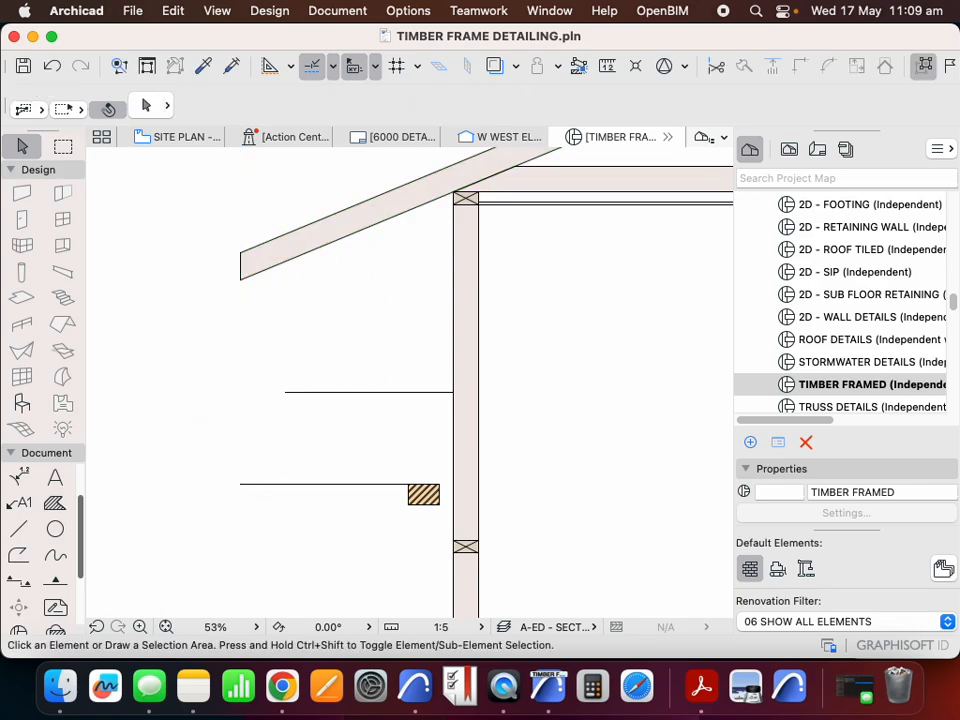
scroll(366, 388, "down", 5)
left_click(420, 297)
scroll(420, 297, "up", 5)
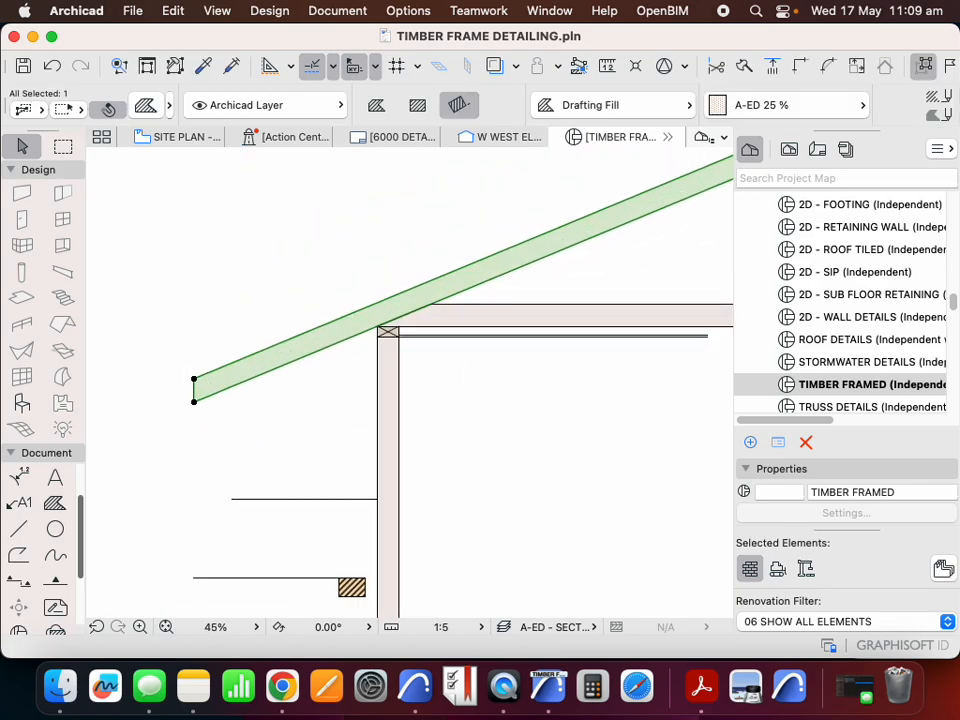
scroll(510, 246, "down", 3)
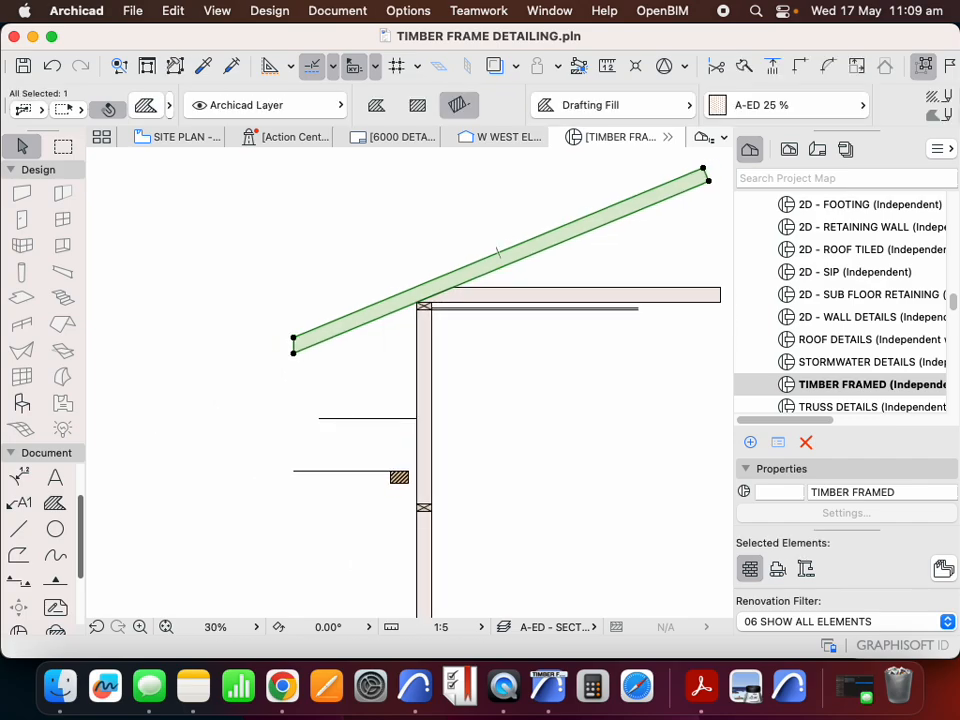
scroll(312, 353, "up", 4)
key("Escape")
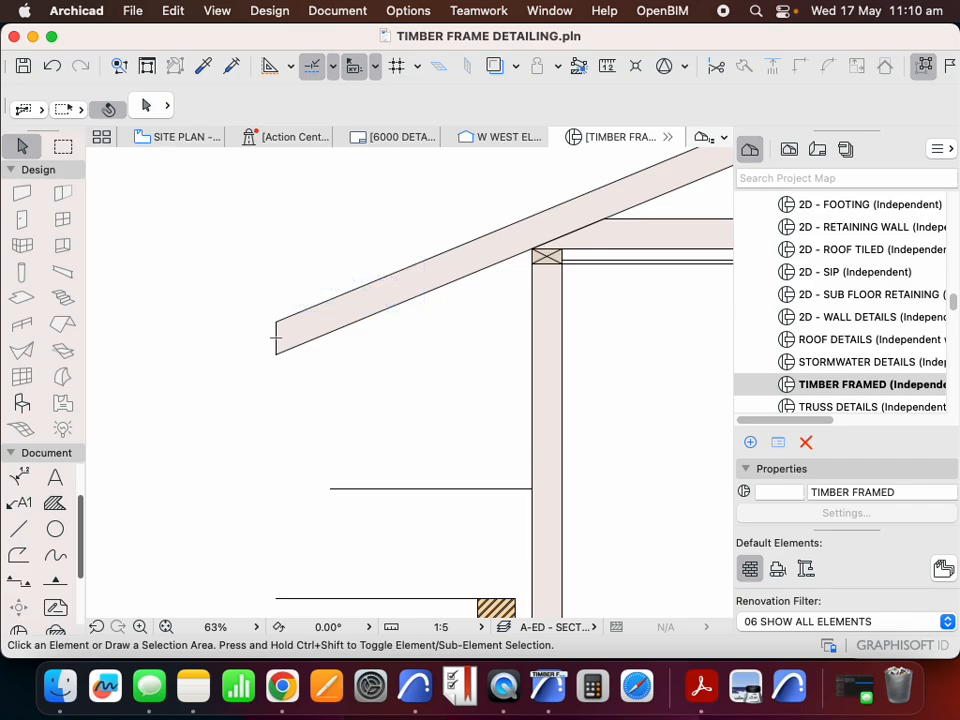
- Draw a 45 mm square batten fill, aligned to the slope, on the rafter's upper edge near its lower end
scroll(290, 310, "down", 3)
scroll(434, 242, "up", 6)
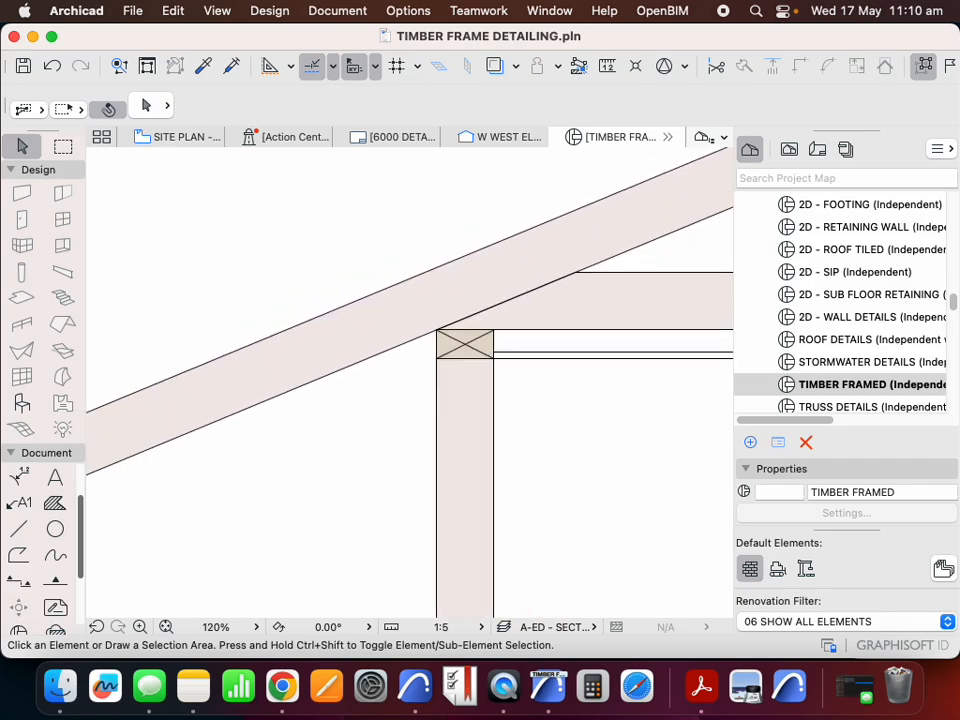
left_click(482, 396, "alt")
scroll(580, 290, "down", 5)
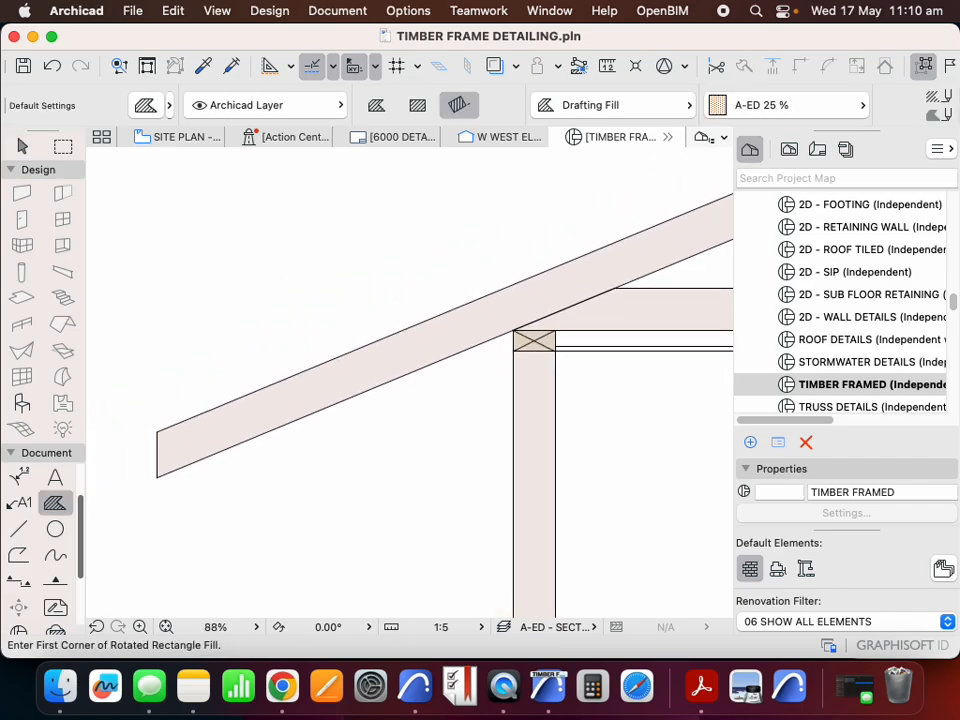
scroll(437, 344, "up", 3)
scroll(346, 379, "up", 3)
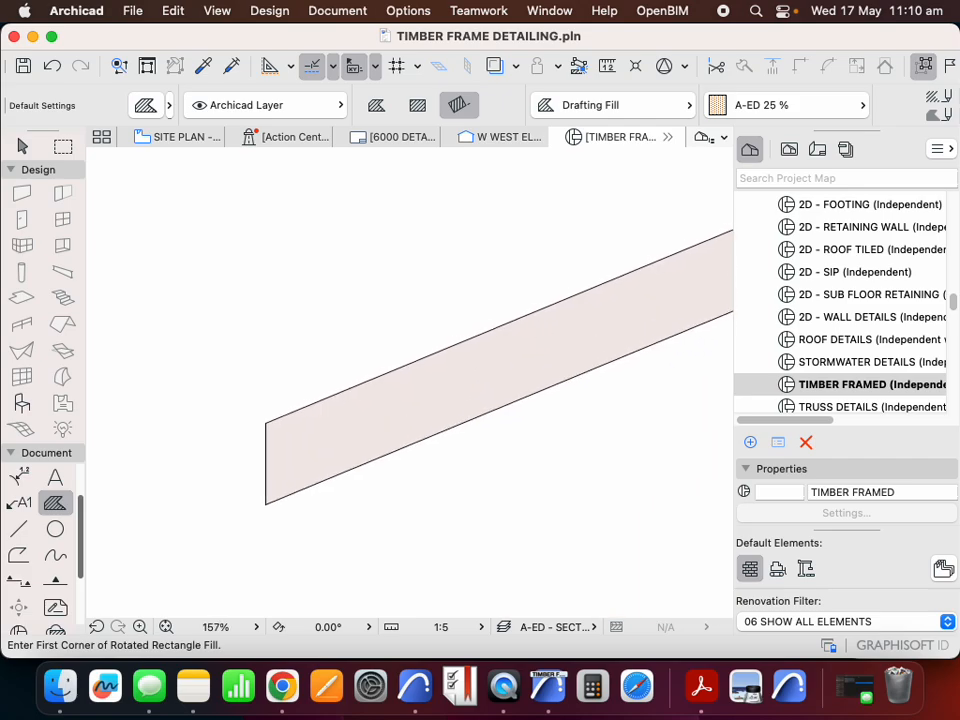
scroll(294, 386, "down", 3)
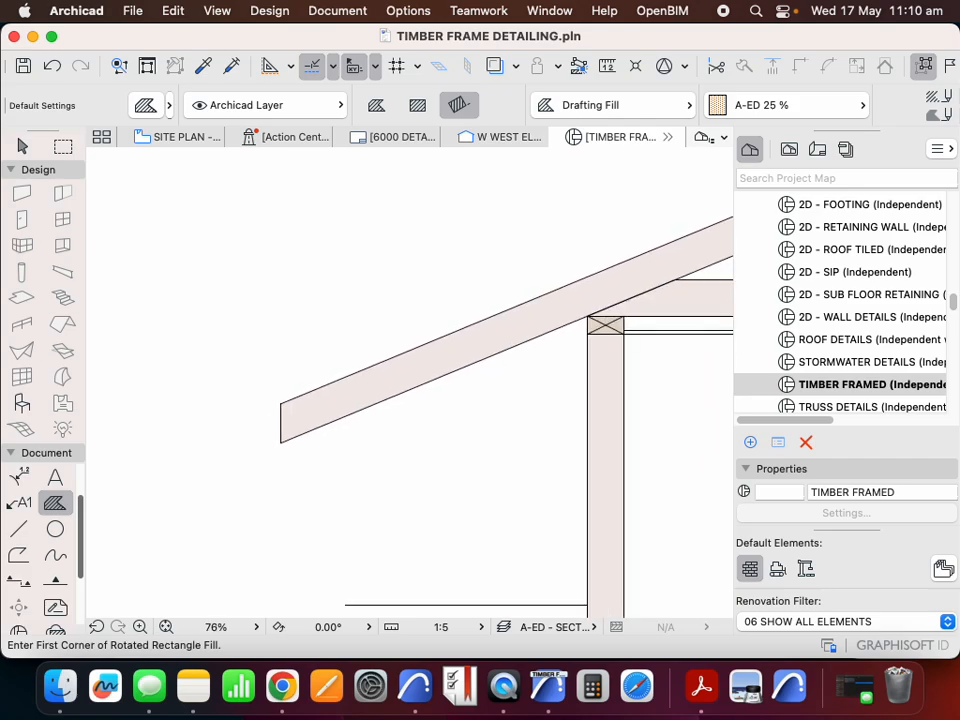
scroll(290, 390, "up", 3)
scroll(286, 393, "down", 3)
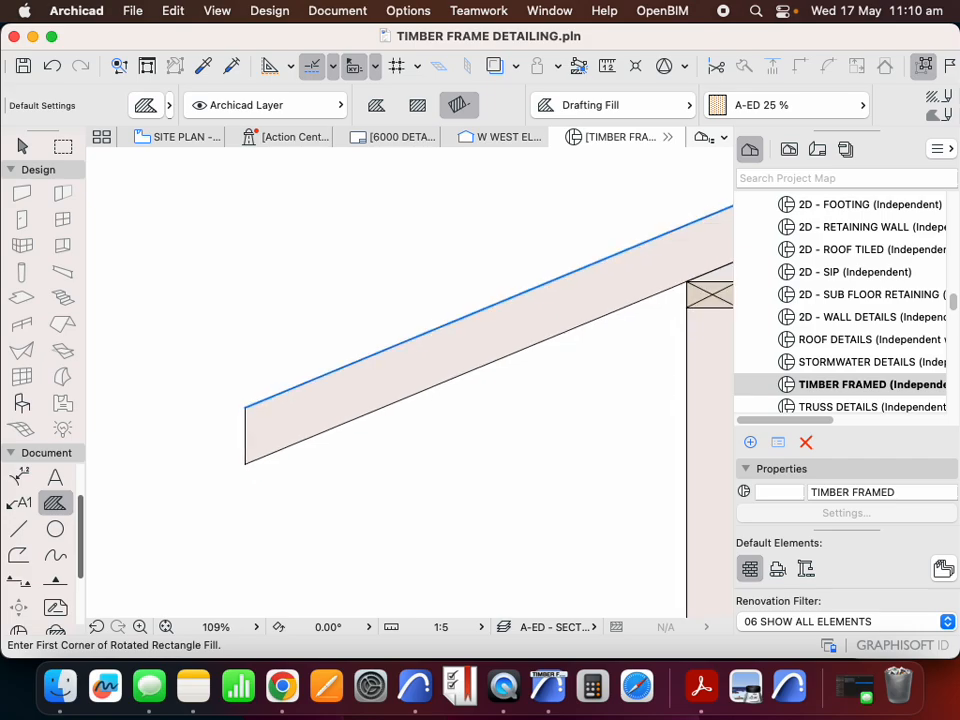
left_click(268, 396)
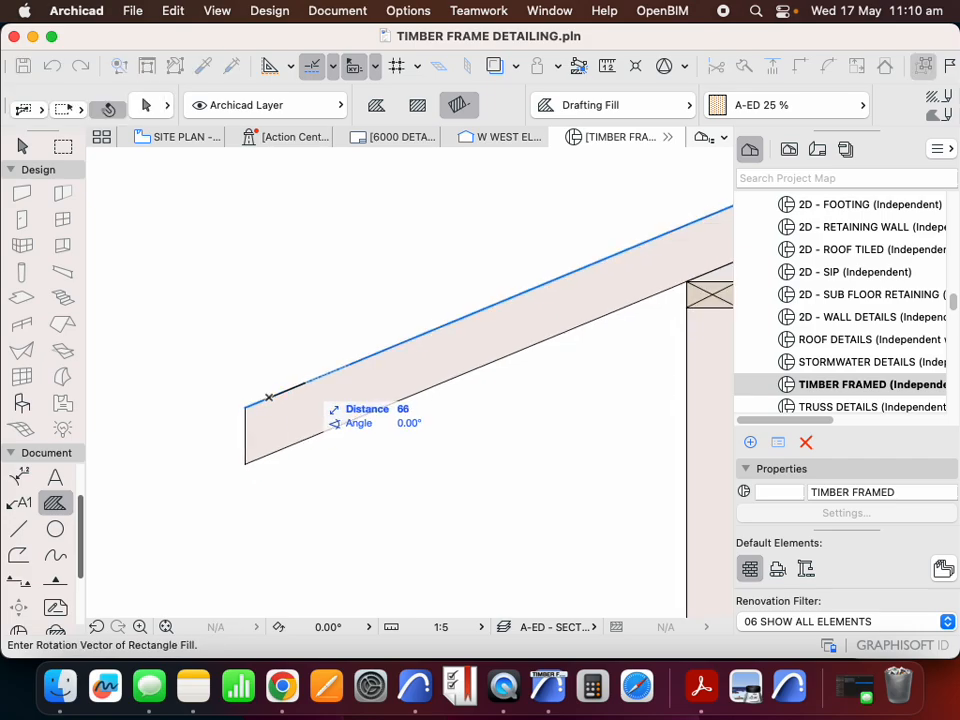
key("Tab")
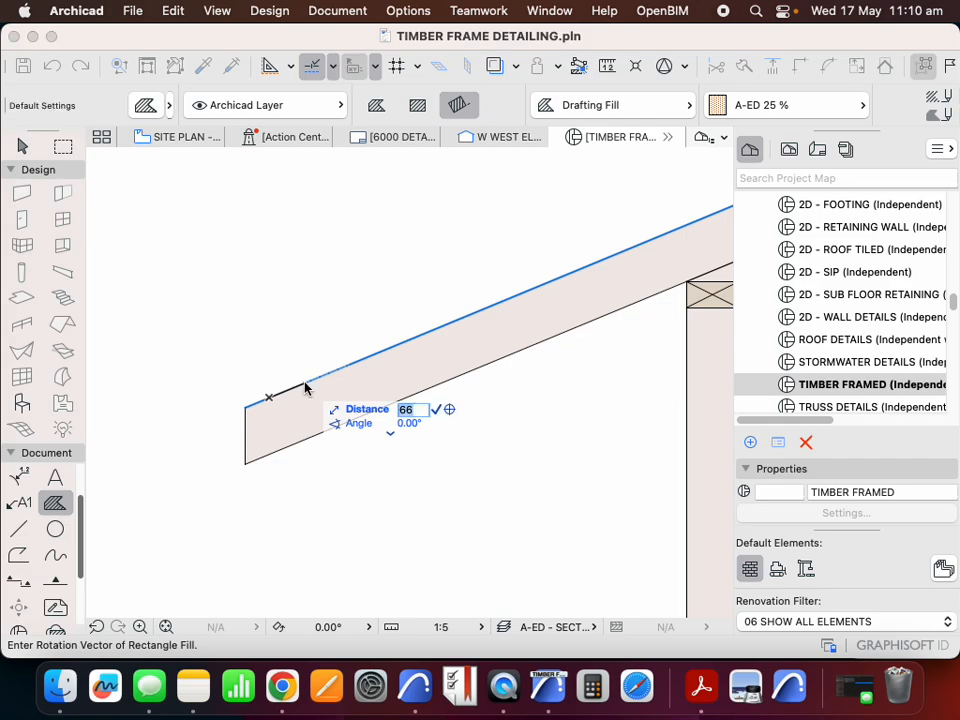
key("Return")
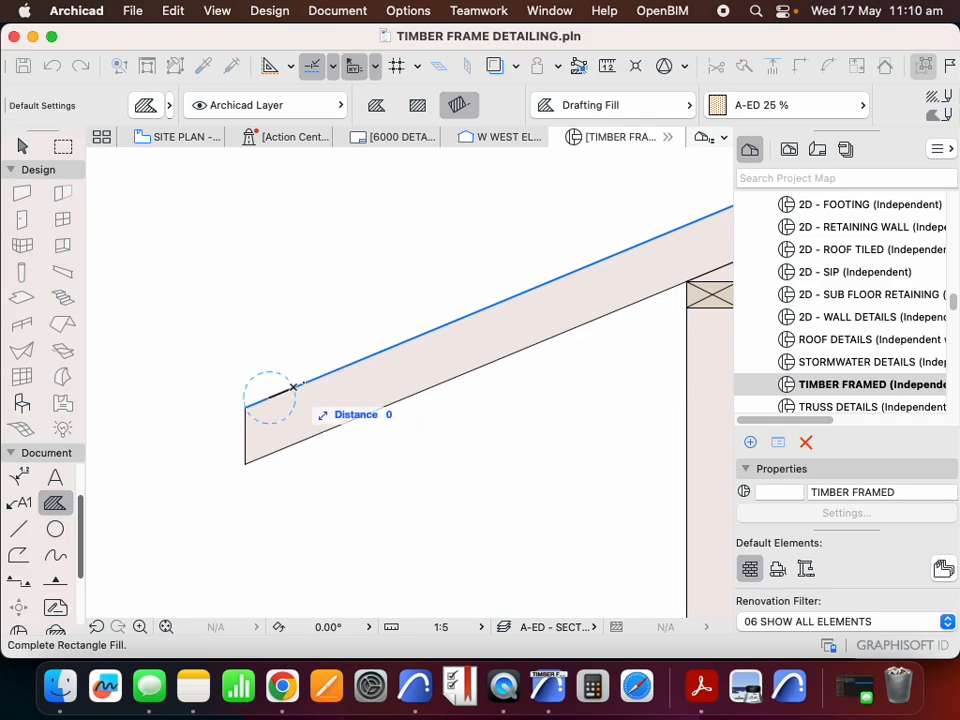
scroll(293, 387, "up", 3)
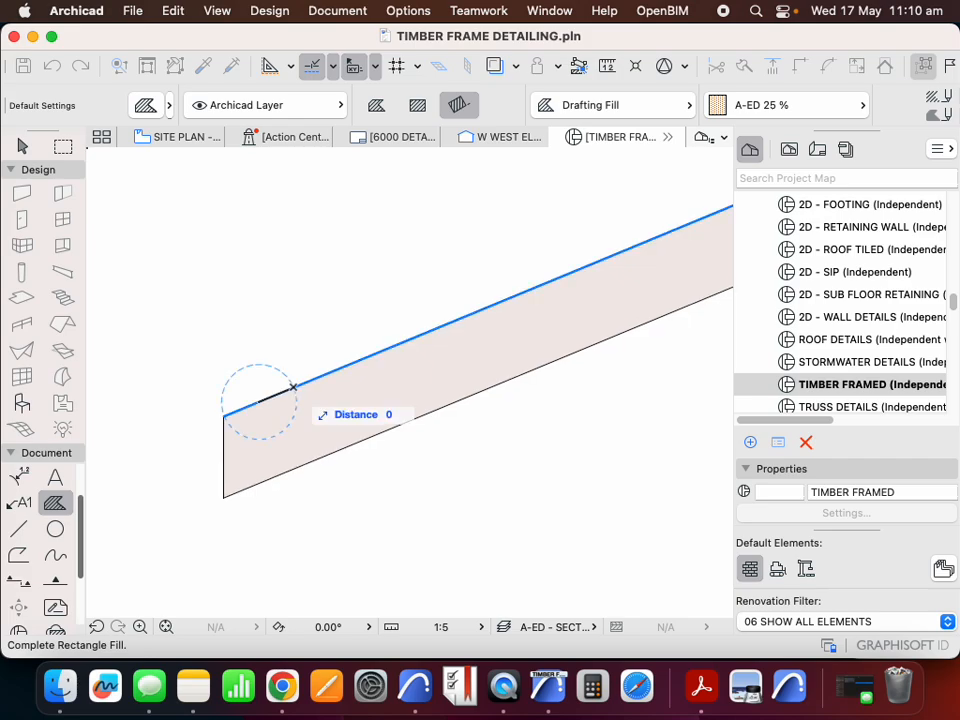
type("45")
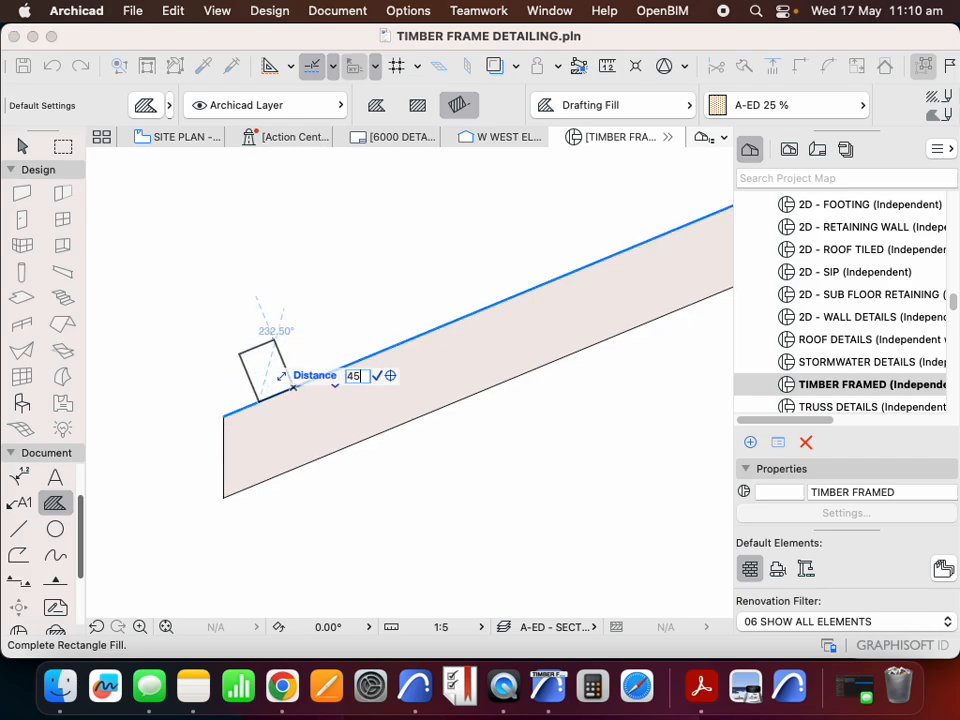
key("Return")
key("Escape")
- Draw both diagonals across the batten and a vertical line upward from the rafter's upper outer corner
scroll(280, 368, "down", 6)
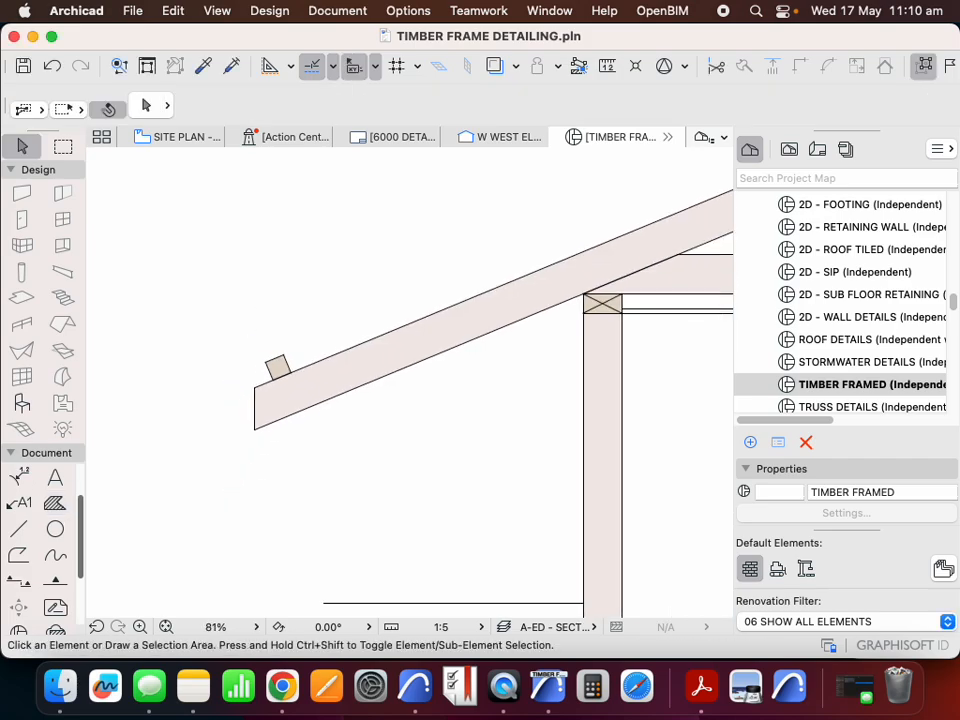
scroll(380, 388, "up", 4)
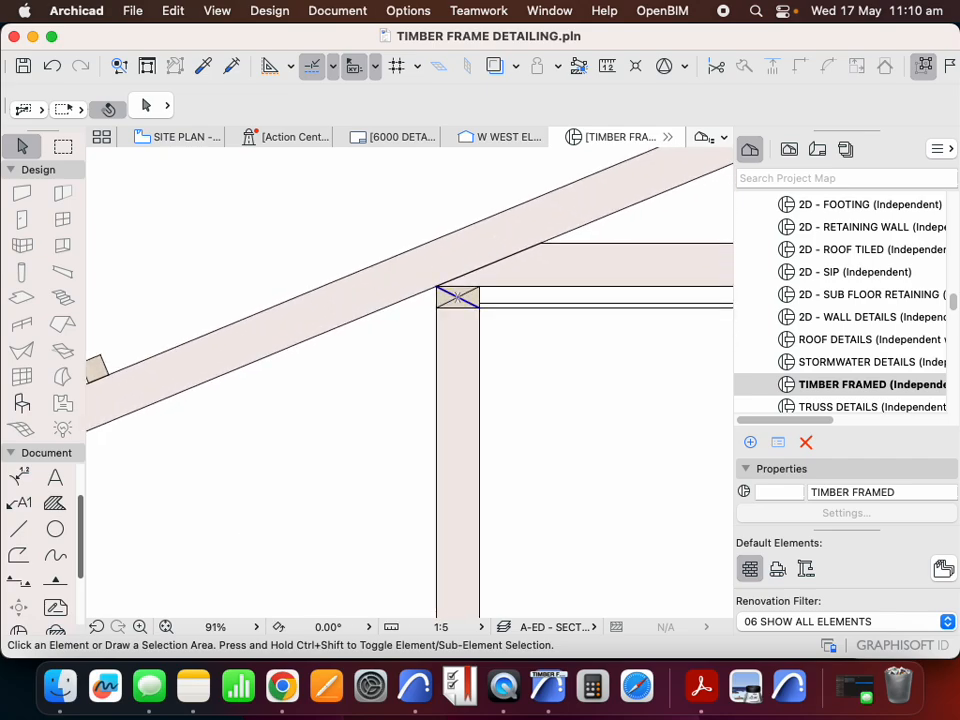
key("l")
scroll(408, 251, "down", 4)
scroll(268, 314, "up", 8)
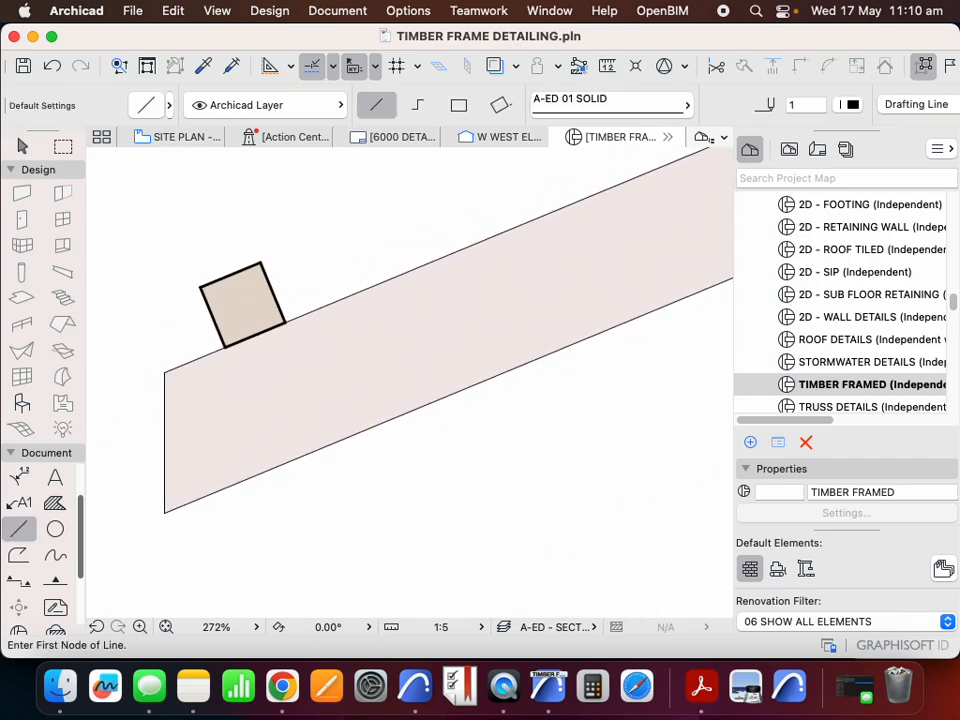
left_click(225, 347)
left_click(262, 263)
left_click(285, 322)
left_click(200, 287)
left_click(164, 372)
left_click(164, 214)
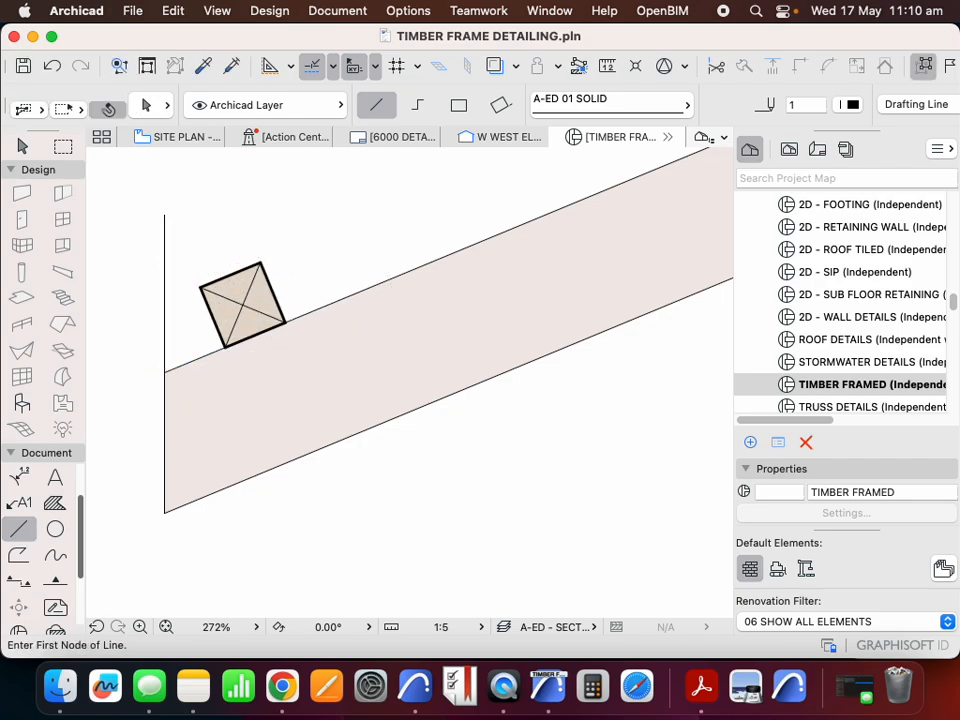
- Move the batten with its diagonals down the slope until its outer corner meets the vertical line, and remove that line
key("a")
left_click(203, 241)
left_click(300, 350)
right_click(312, 220)
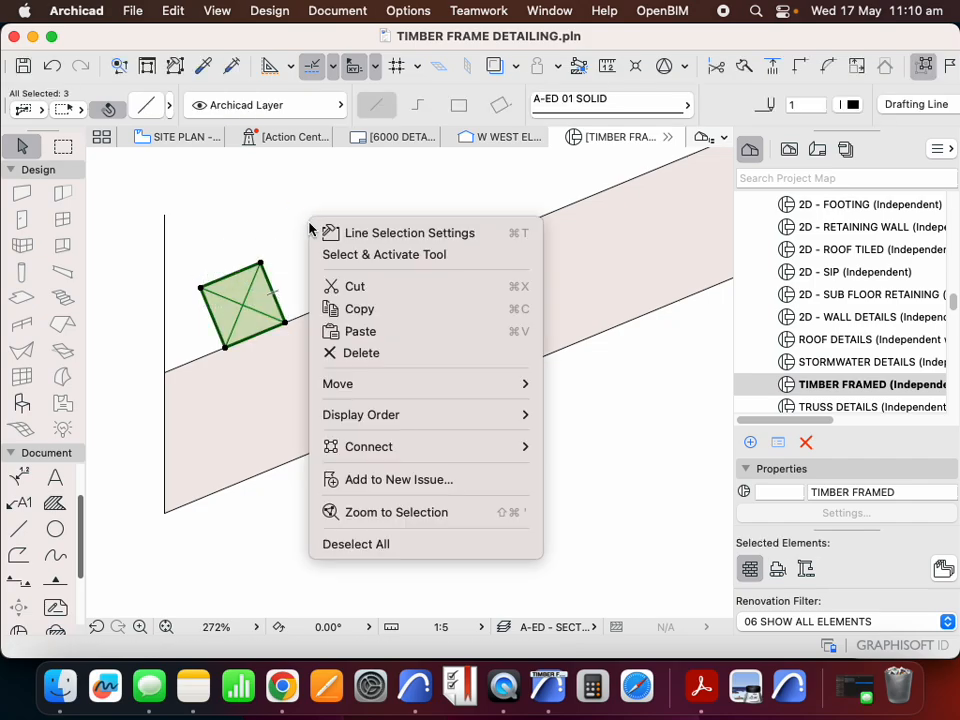
mouse_move(398, 382)
left_click(597, 383)
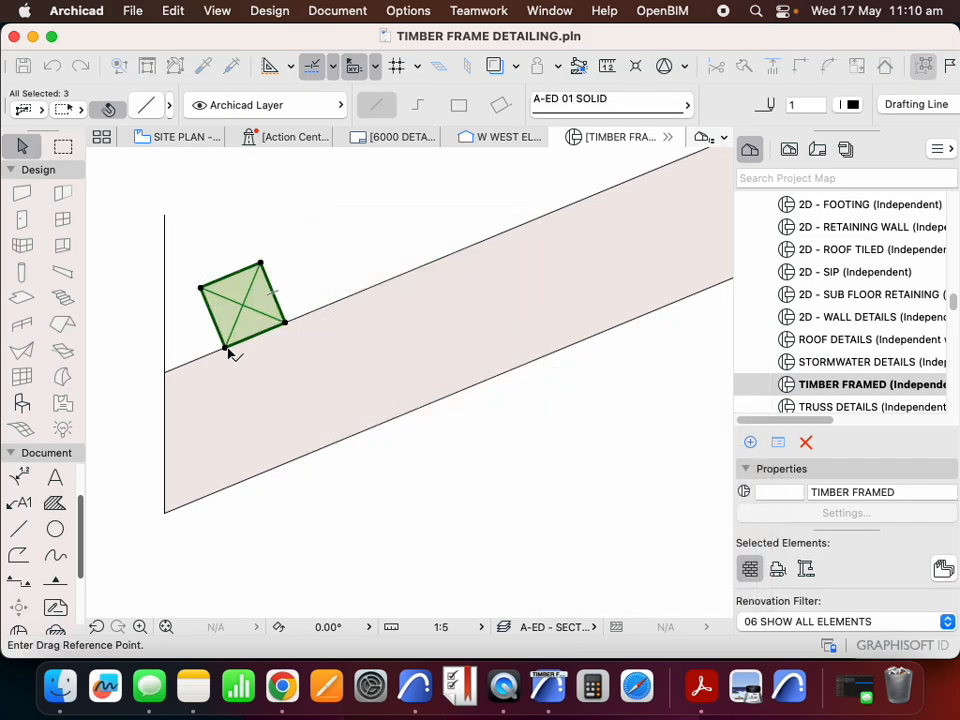
left_click(200, 289)
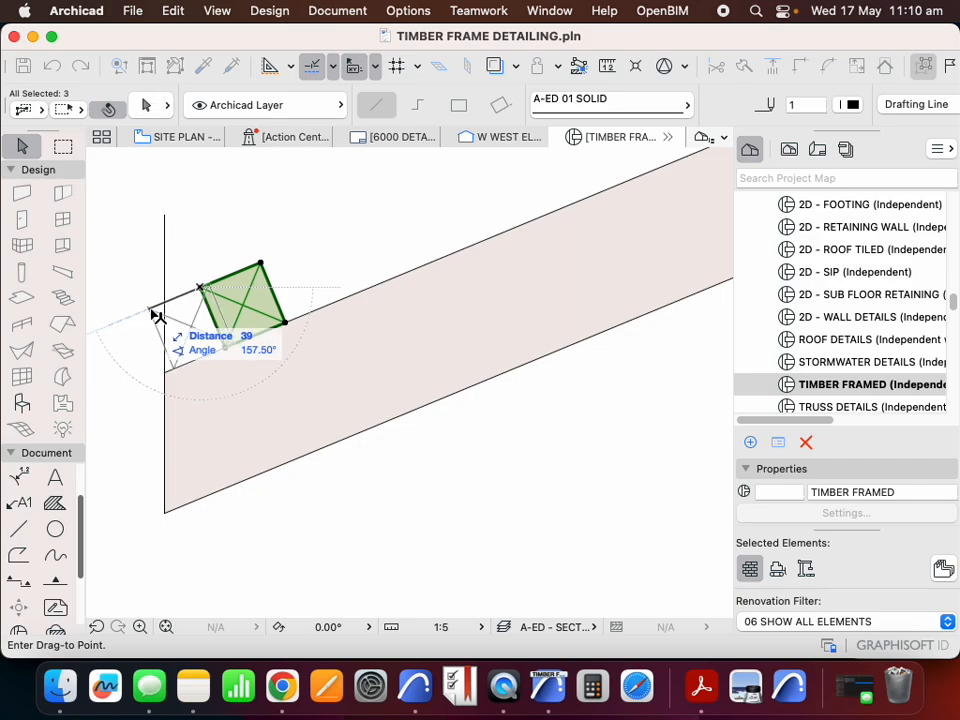
left_click(166, 305)
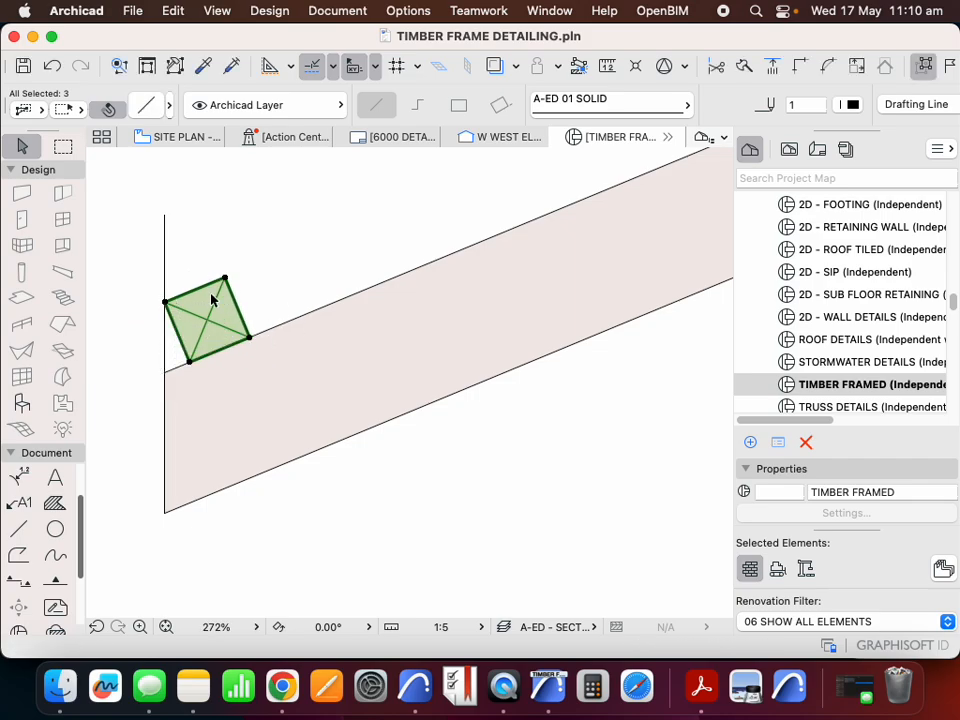
left_click(166, 252)
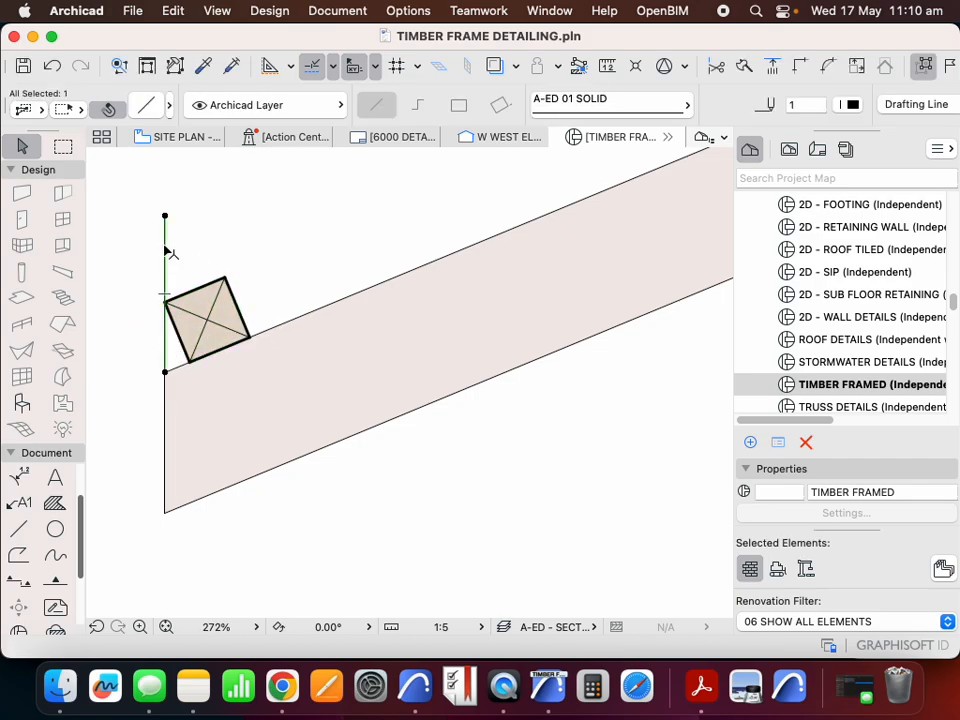
- Multiply the crossed batten along the rafter's upper edge to near its upper end, using Drag with the Spread method
left_click_drag(188, 279, 248, 320)
right_click(266, 210)
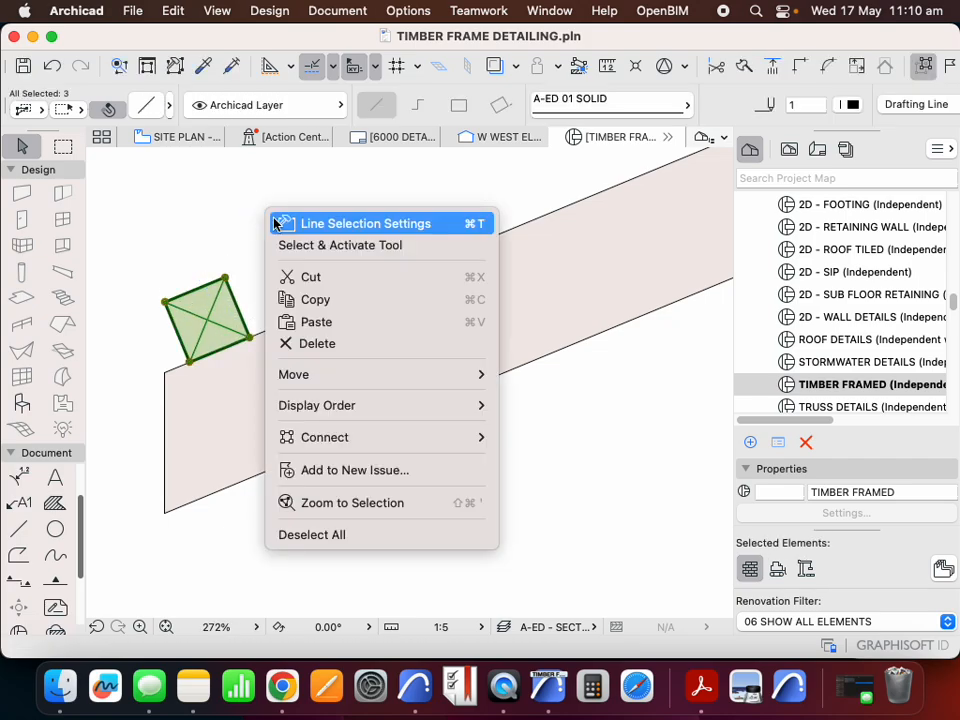
mouse_move(358, 372)
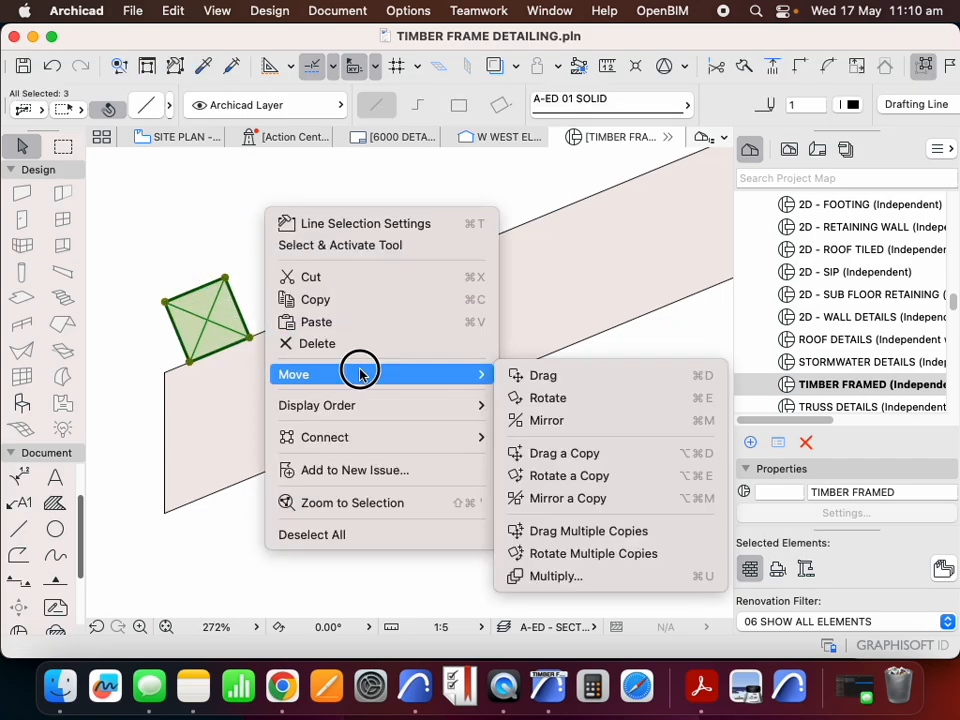
left_click(585, 578)
left_click(732, 278)
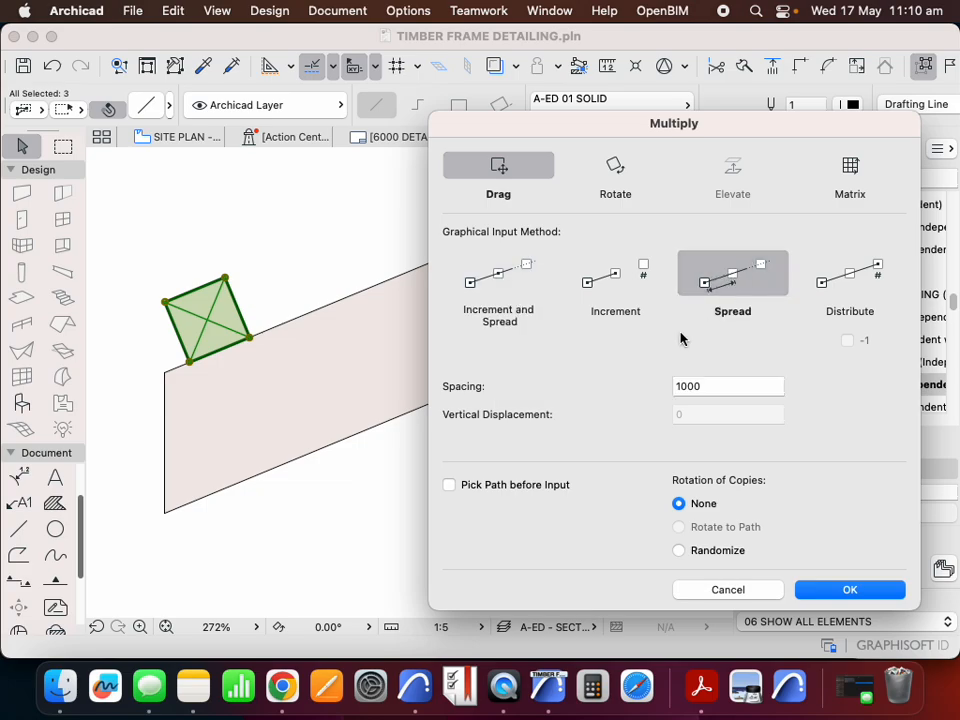
left_click(750, 385)
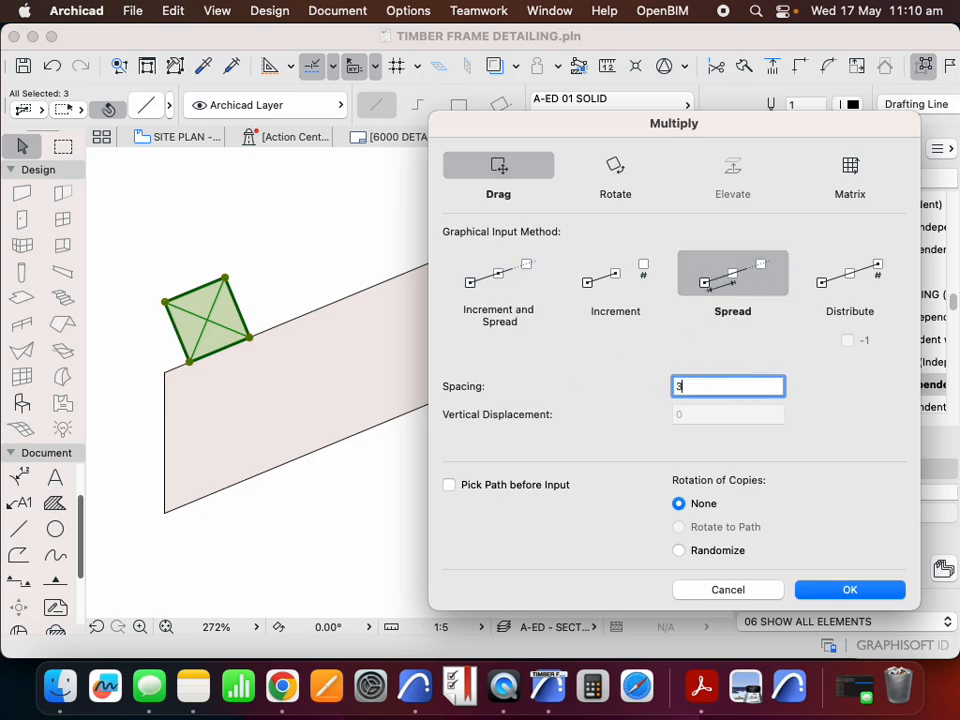
left_click(847, 590)
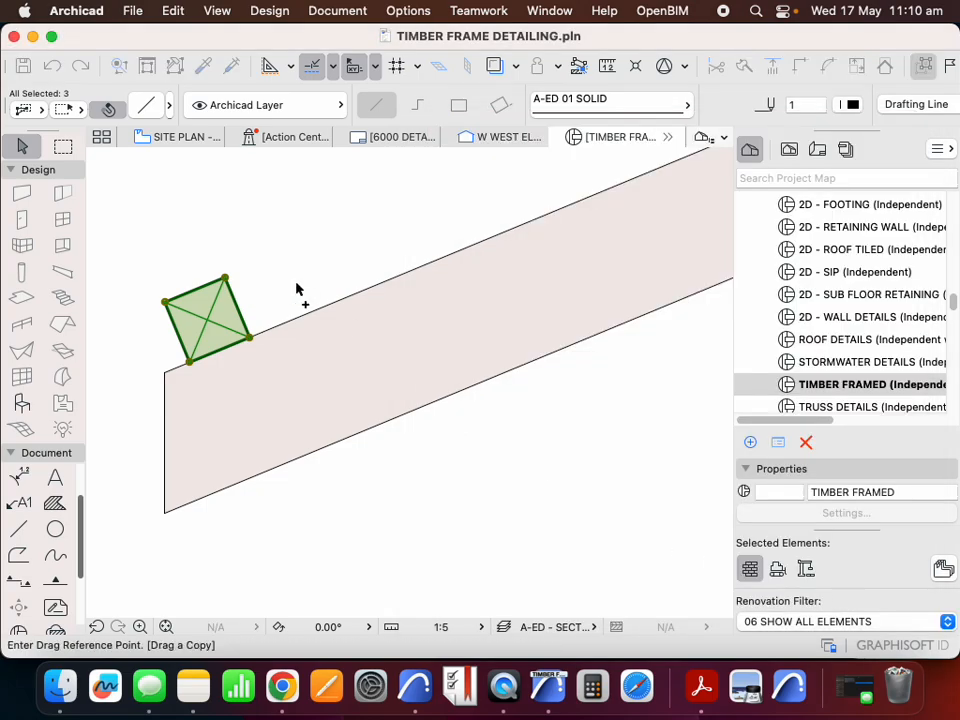
left_click(190, 368)
scroll(193, 444, "down", 4)
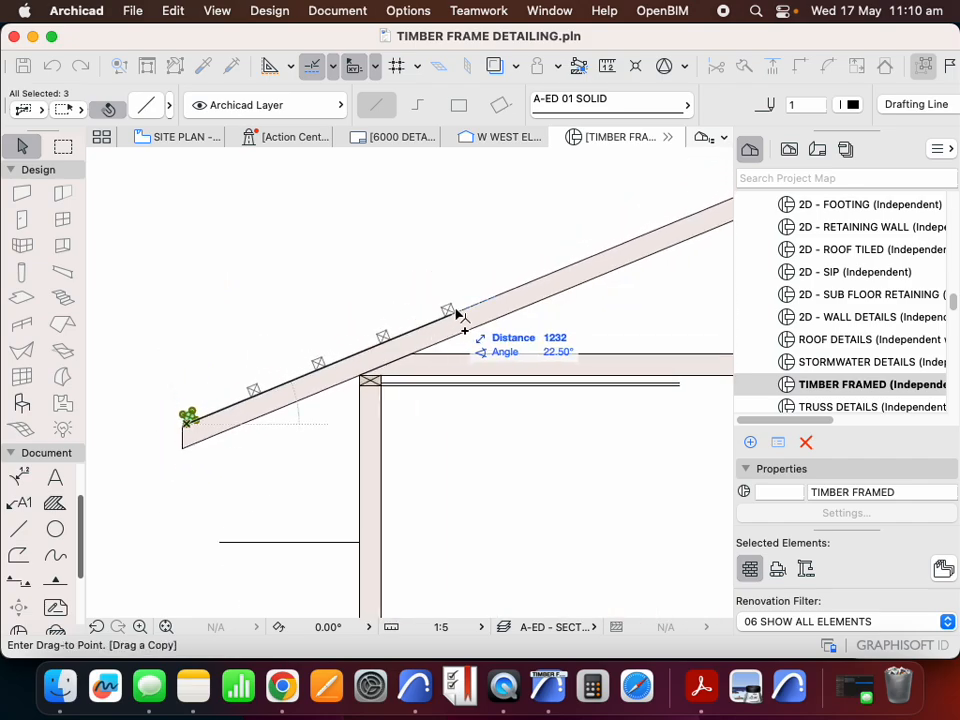
scroll(450, 326, "down", 5)
scroll(570, 272, "up", 4)
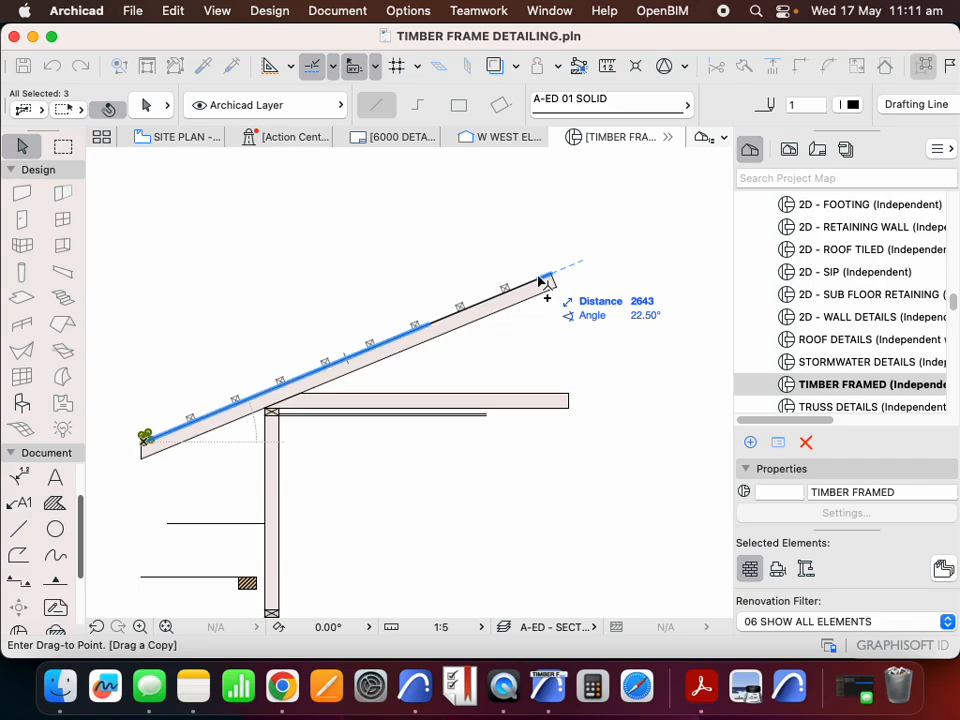
left_click(537, 292)
scroll(585, 236, "down", 2)
scroll(519, 282, "up", 4)
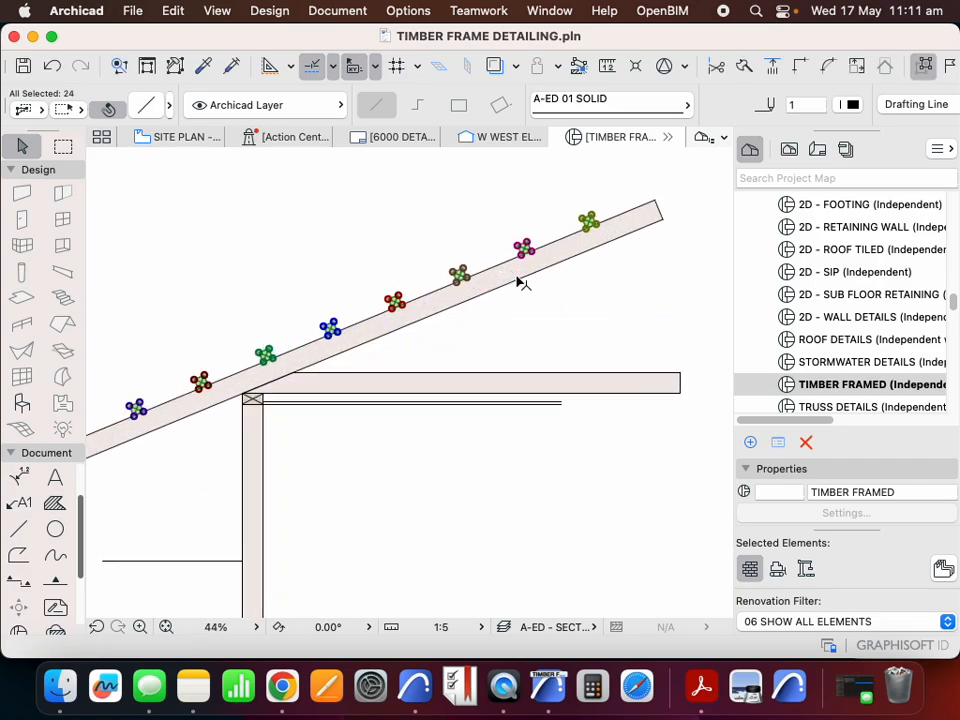
key("Escape")
- Delete the two horizontal 600 mm eaves lines beside the stud and the brick fill
scroll(545, 278, "down", 3)
scroll(385, 350, "up", 1)
scroll(383, 358, "up", 1)
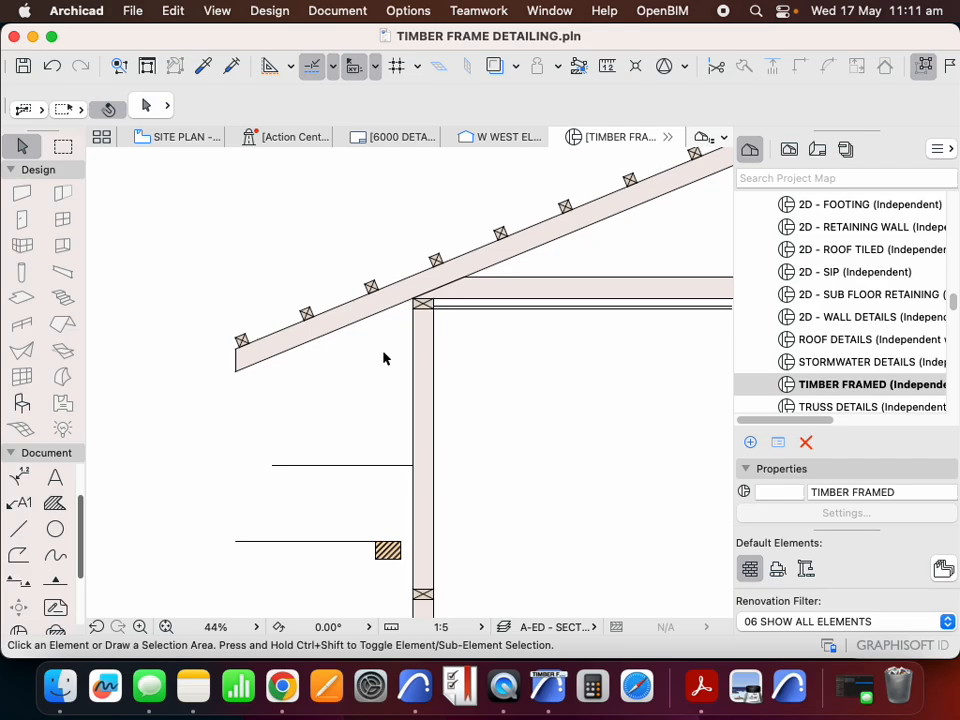
scroll(383, 358, "down", 2)
scroll(363, 431, "up", 1)
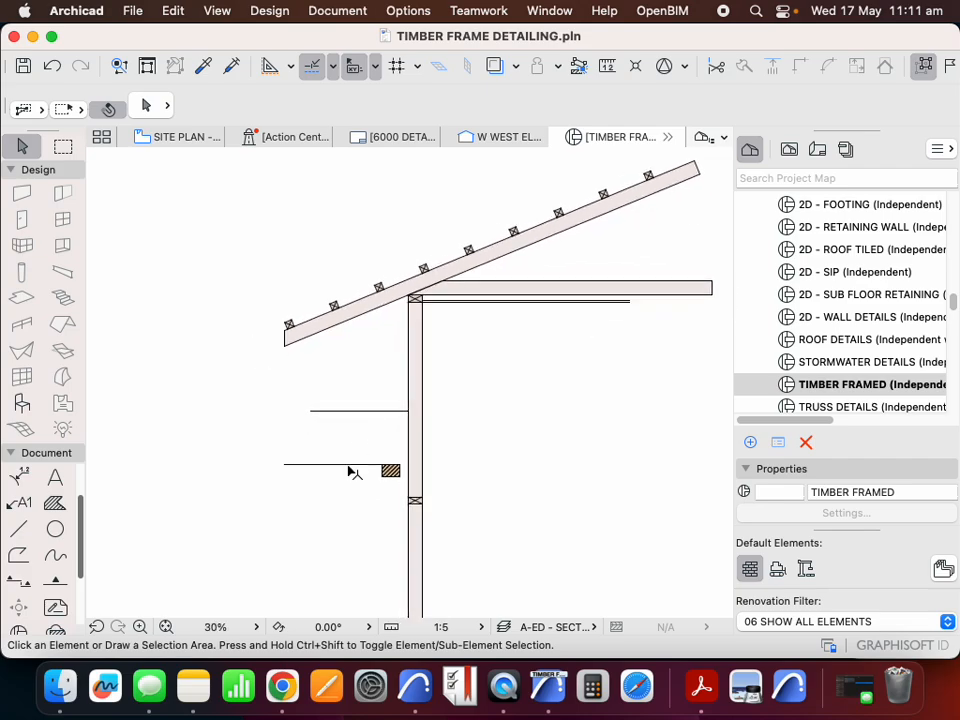
scroll(345, 400, "down", 1)
scroll(345, 440, "up", 1)
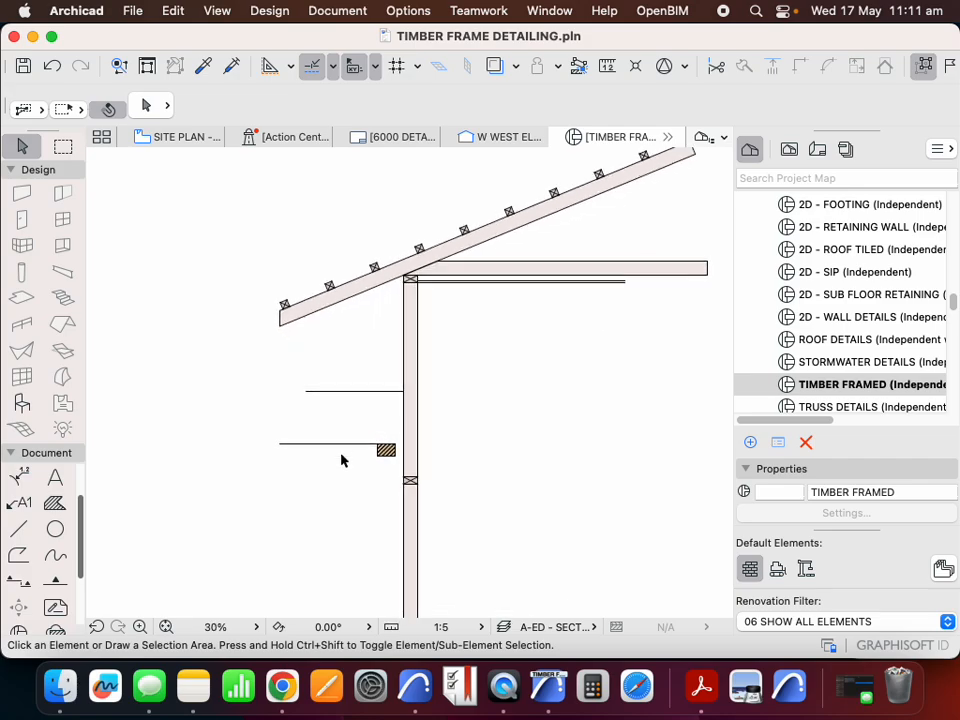
left_click(339, 377)
left_click(330, 366)
left_click(281, 474)
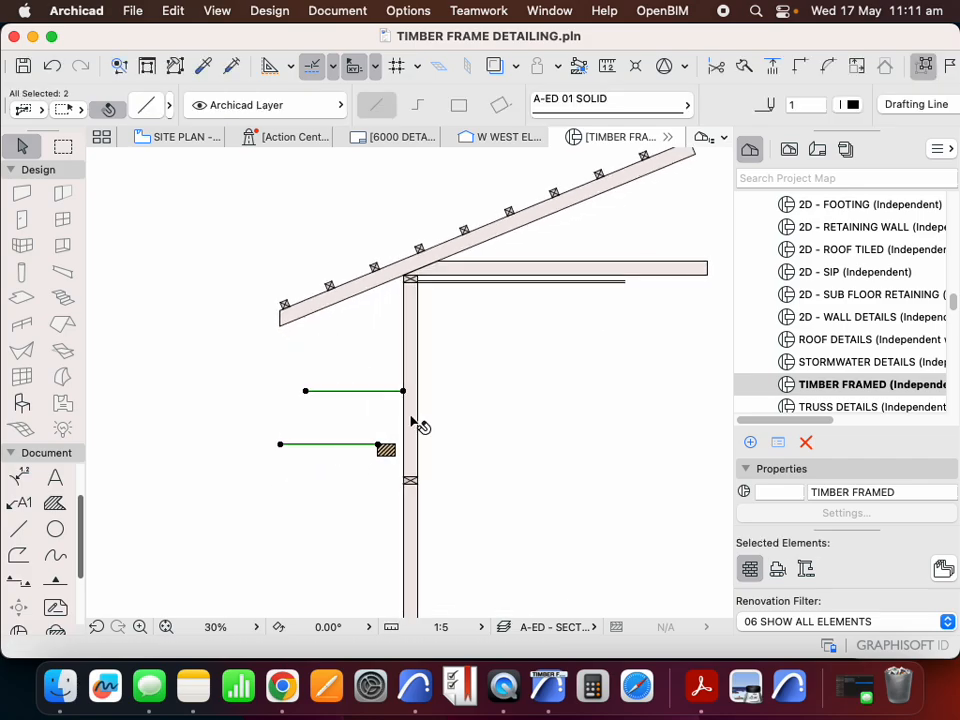
key("Delete")
scroll(339, 279, "down", 2)
scroll(371, 300, "up", 1)
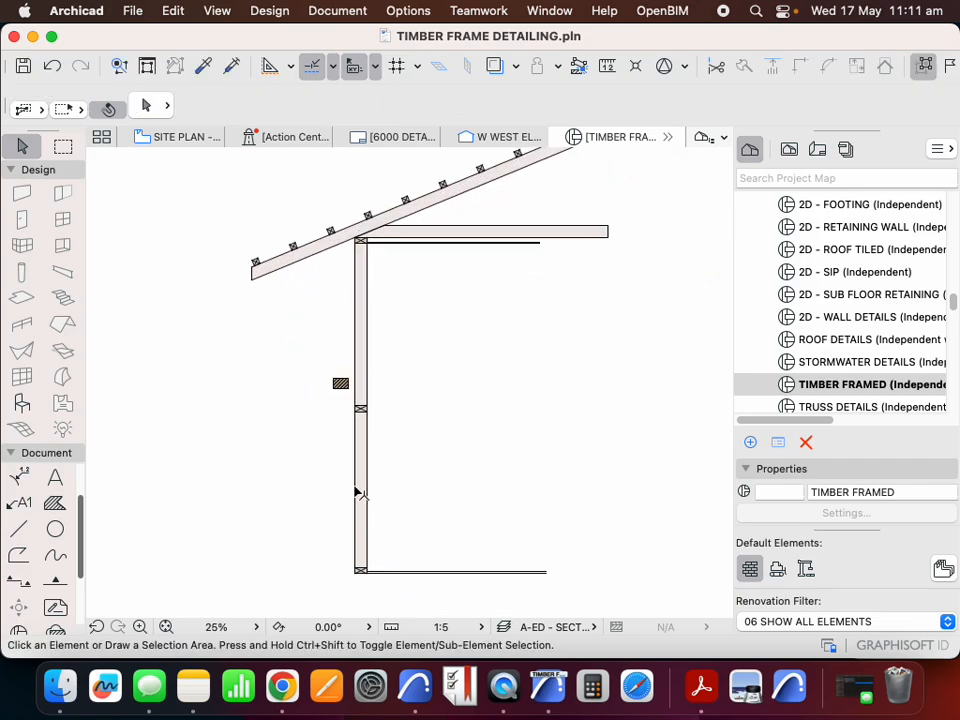
left_click(324, 258)
scroll(352, 370, "down", 1)
scroll(410, 268, "up", 2)
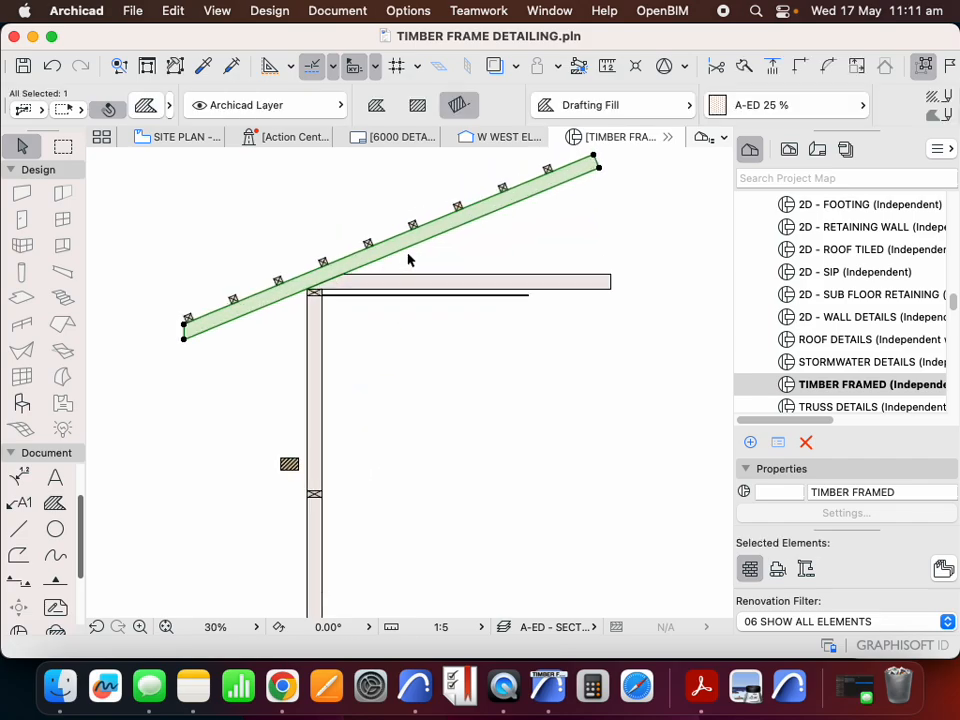
left_click(420, 282)
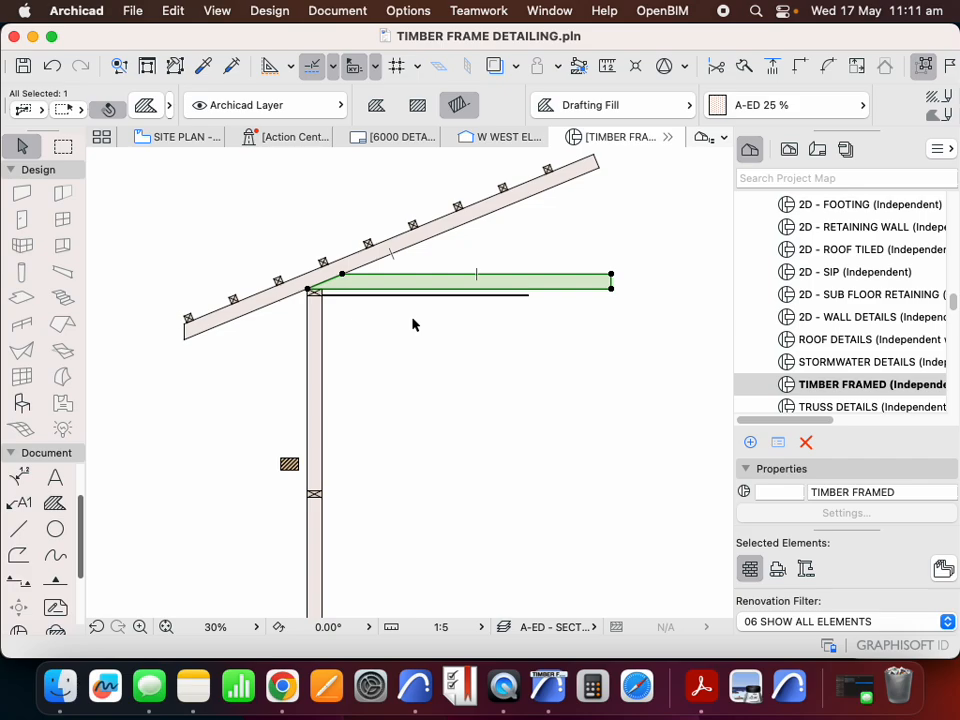
left_click(414, 324)
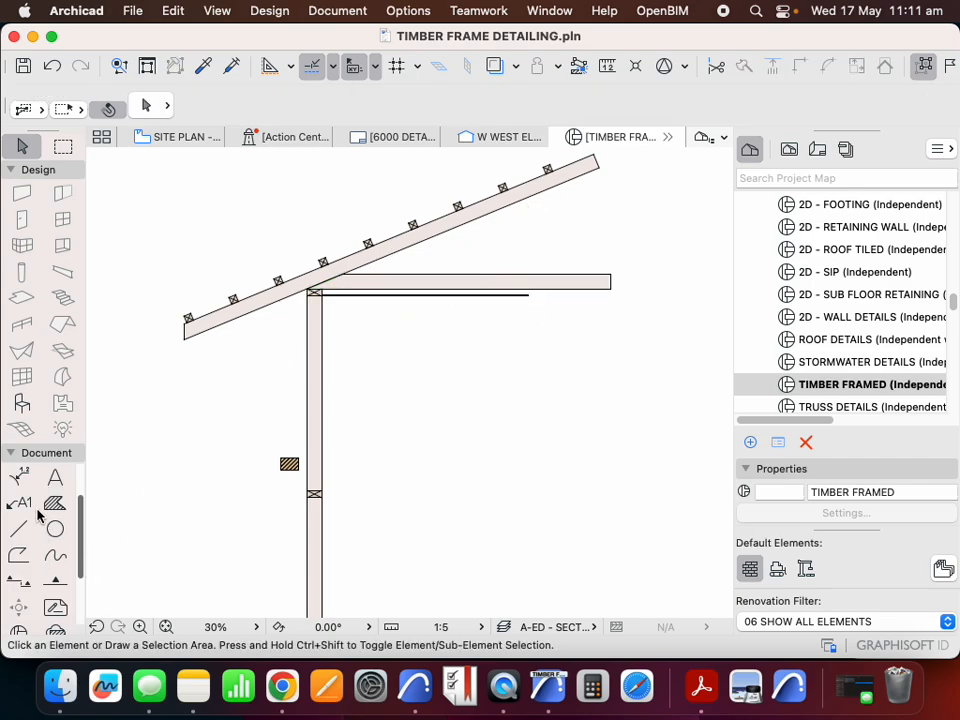
- Draw a rotated rectangular fill 90 mm wide as a diagonal strut from the rafter's underside down to the ceiling joist's upper edge
key("l")
scroll(536, 215, "up", 2)
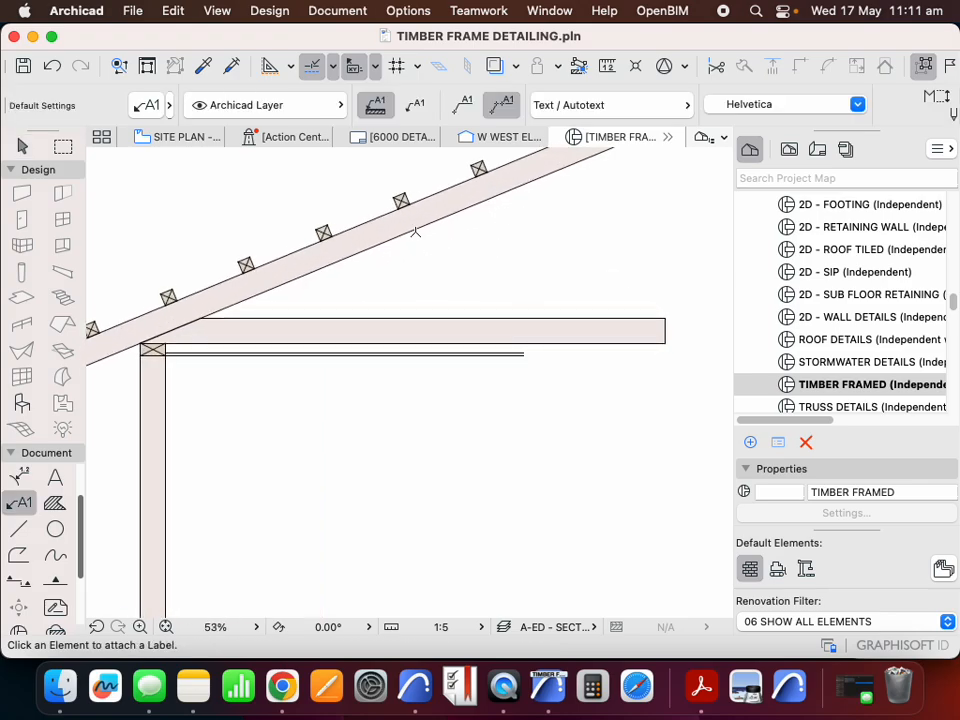
key("Escape")
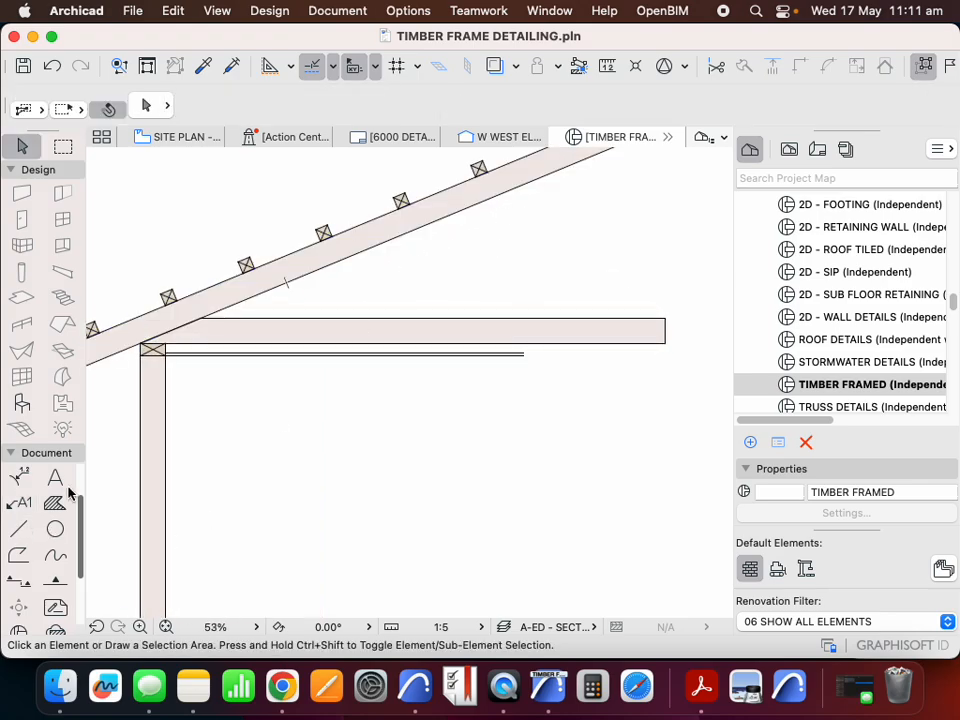
key("f")
left_click(431, 222)
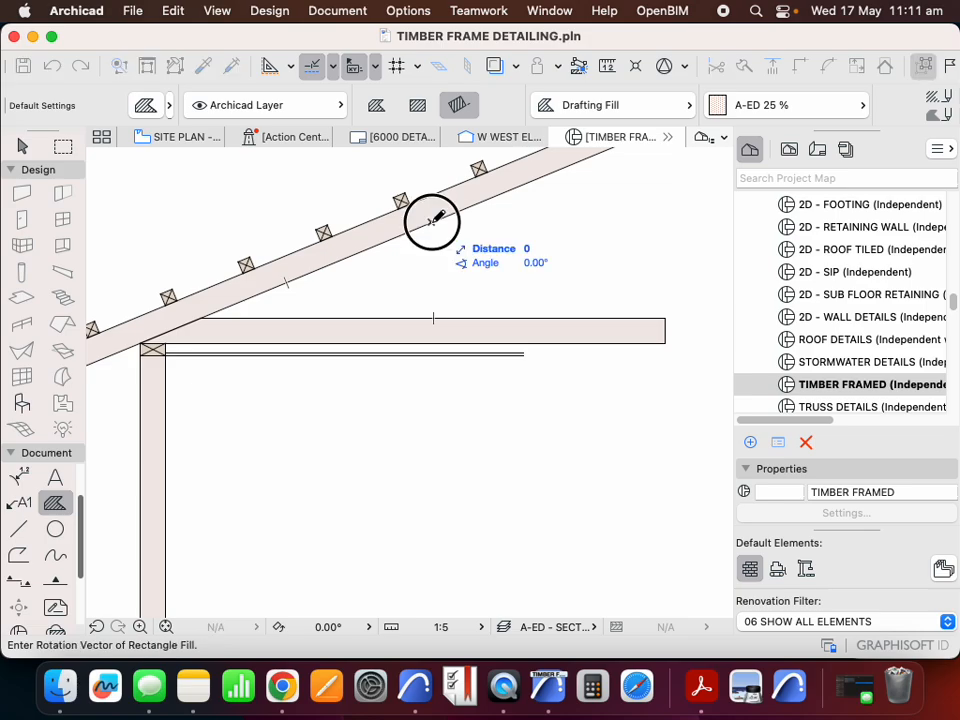
left_click(529, 317)
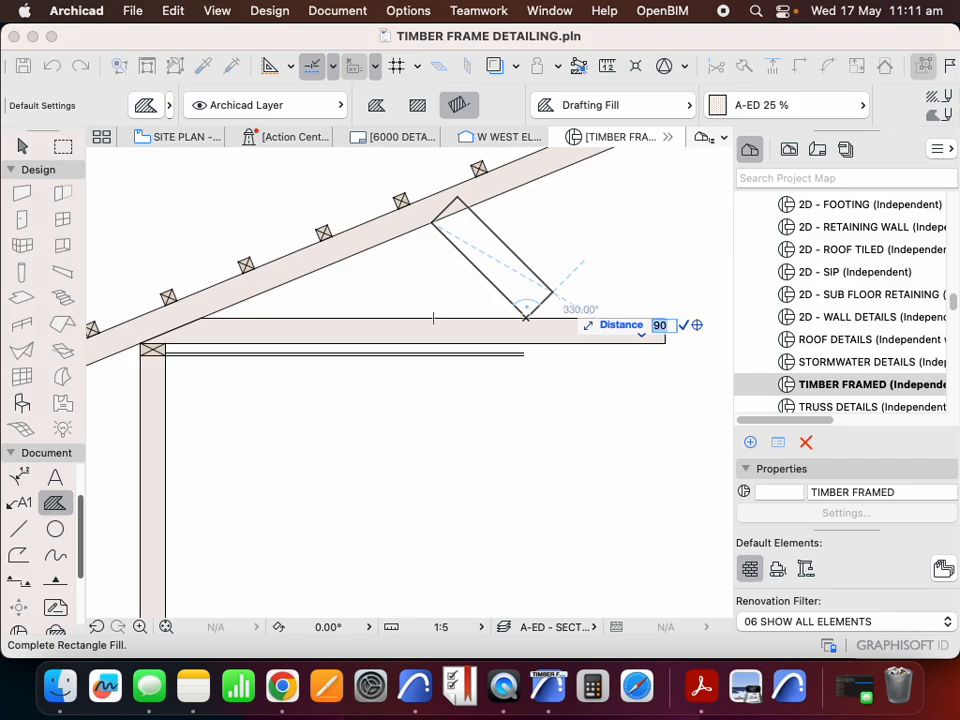
key("Return")
key("Escape")
- Offset the strut's lower end past the ceiling joist, split the strut along the joist's upper edge and delete the overlapping piece
scroll(543, 302, "up", 5)
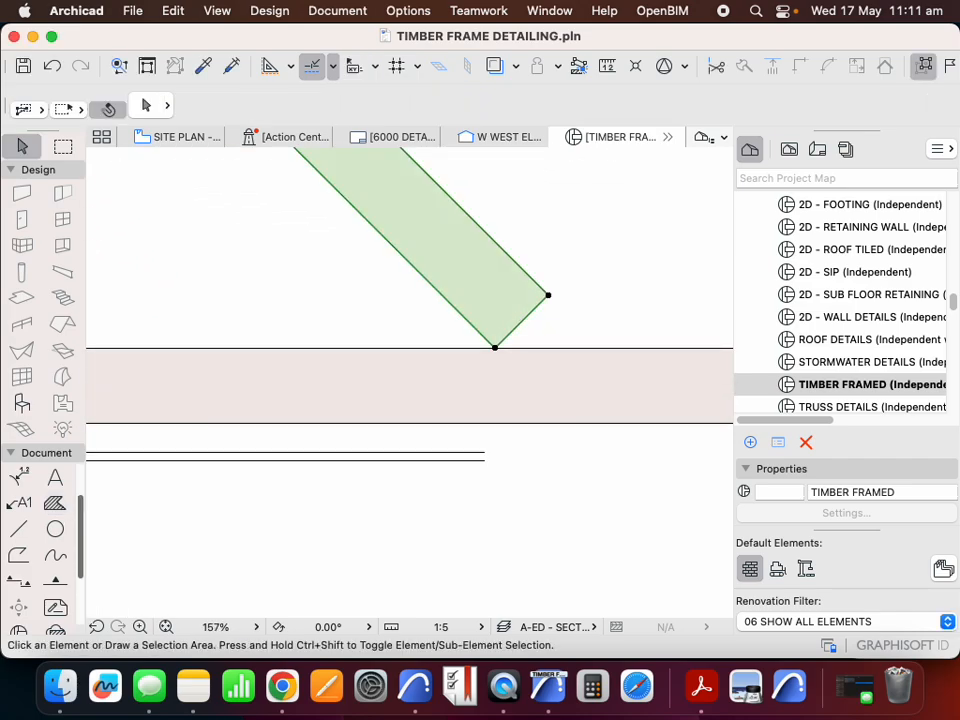
left_click(535, 308)
left_click(654, 389)
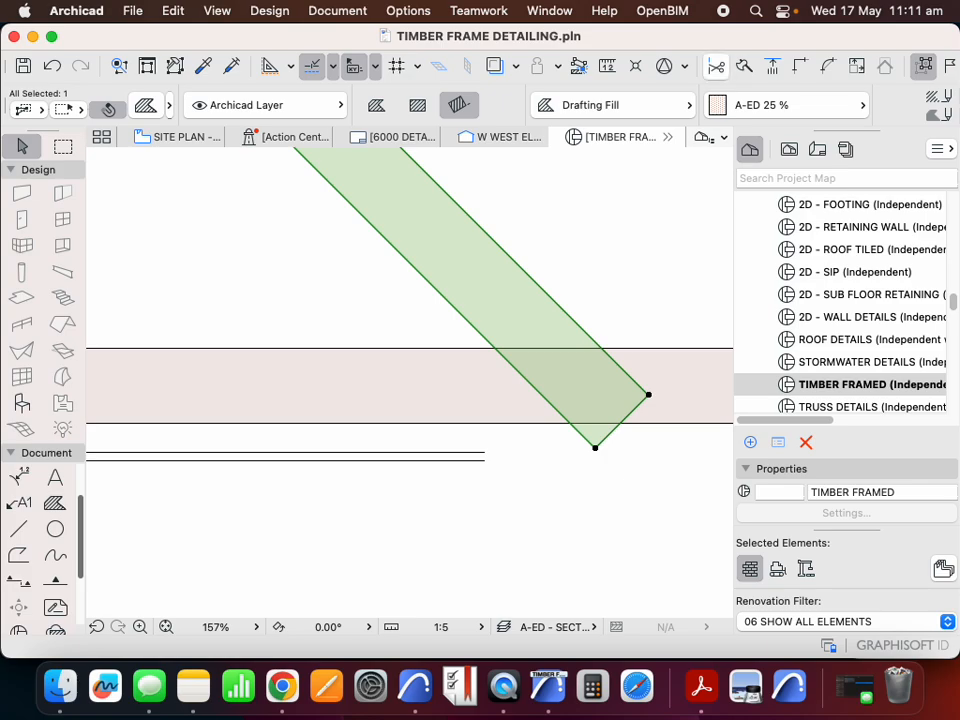
left_click(716, 66)
left_click(216, 348)
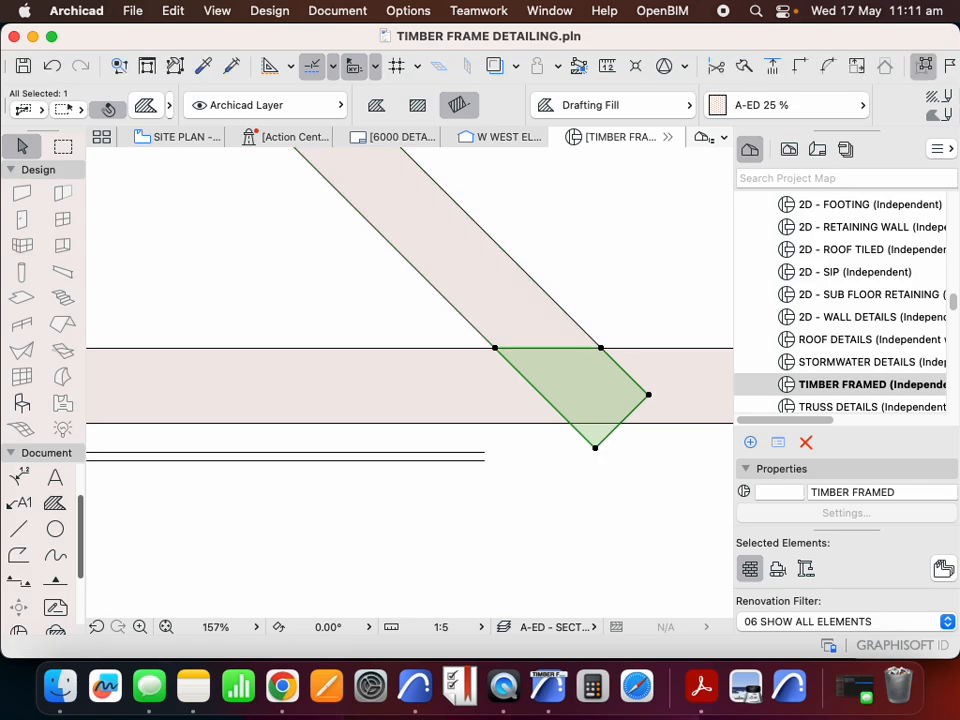
key("Delete")
- Split the strut's upper end along the rafter's underside and delete the piece overlapping the rafter
scroll(483, 413, "down", 6)
scroll(440, 310, "up", 5)
left_click(445, 424)
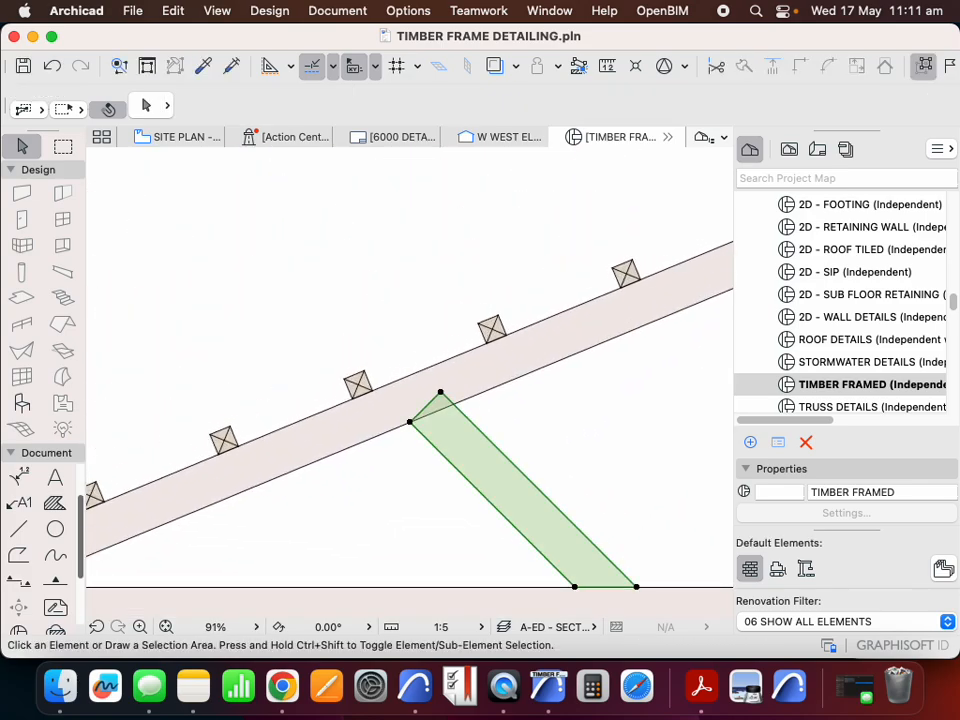
left_click(744, 66)
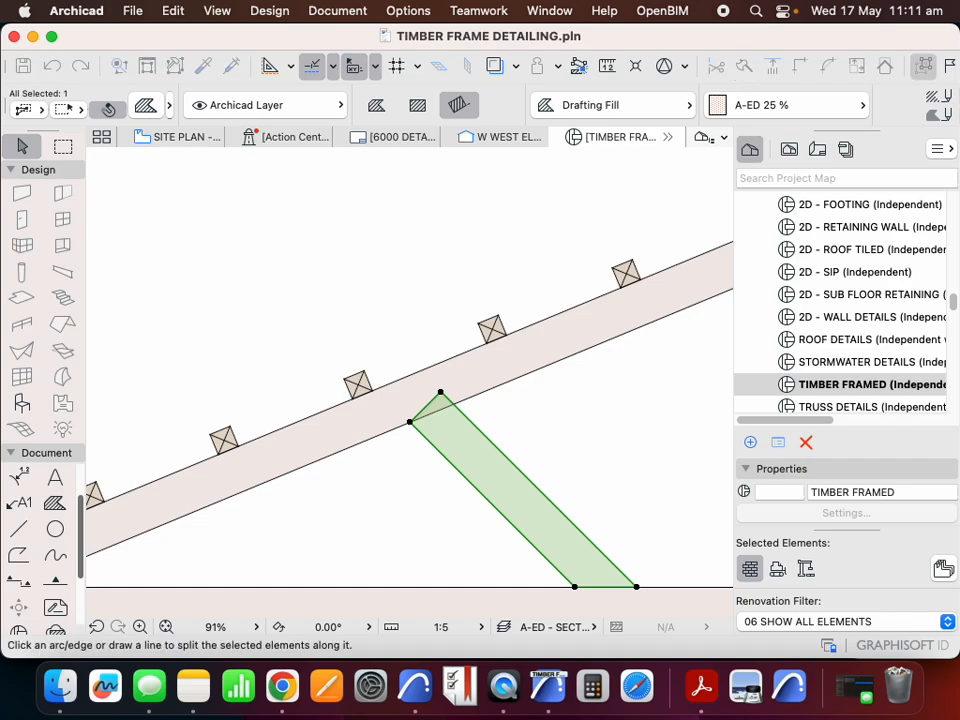
left_click(159, 525)
left_click(157, 504)
key("Delete")
scroll(438, 320, "down", 7)
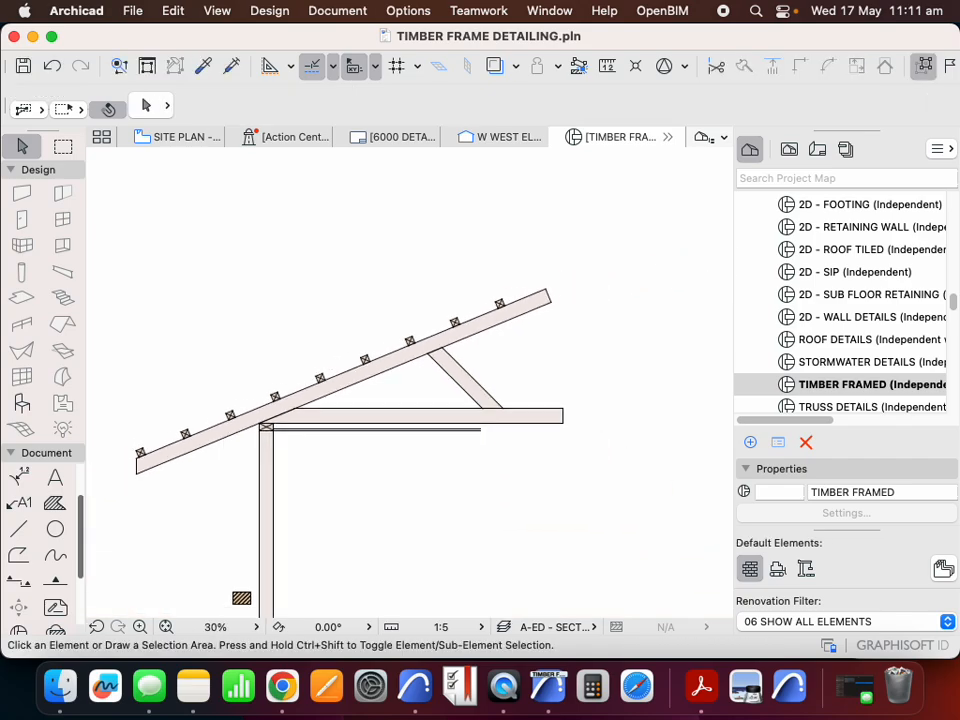
- Mirror a copy of the strut about a vertical axis through its lower inner corner on the ceiling joist
left_click(446, 363)
right_click(478, 198)
left_click_drag(574, 365, 794, 491)
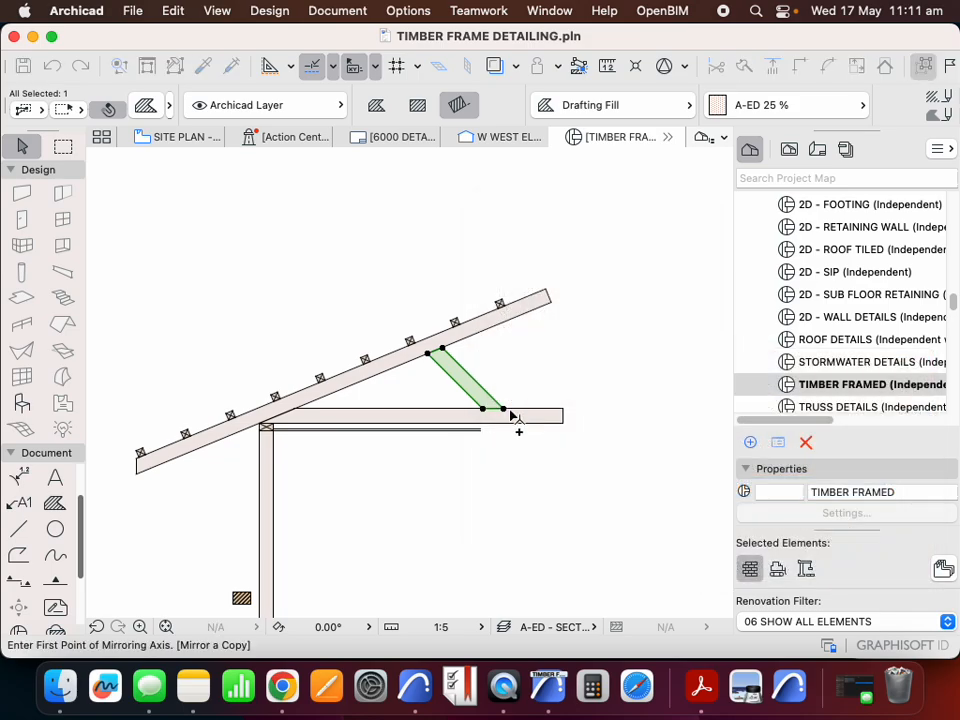
left_click(508, 411)
left_click(513, 190)
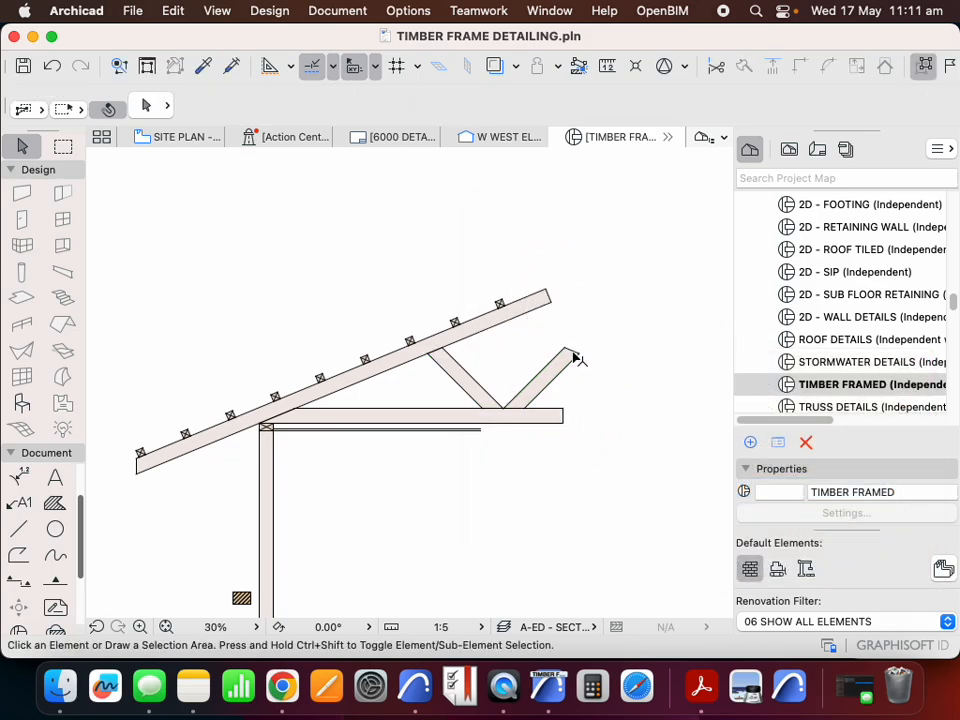
- Lengthen the mirrored strut by offsetting its upper end edge up towards the rafter's line
left_click(573, 352)
left_click(573, 352)
left_click(643, 250)
key("Escape")
left_click(546, 290)
left_click(545, 289)
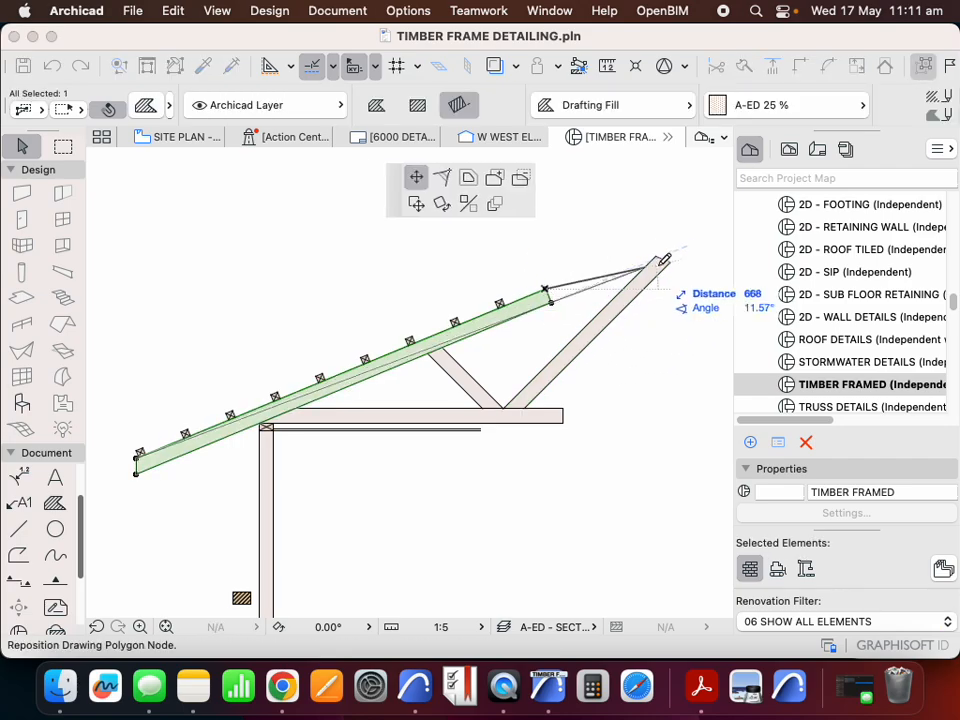
key("Escape")
- Lengthen the rafter by offsetting its upper end edge along the slope to just beyond the mirrored strut
scroll(548, 297, "up", 5)
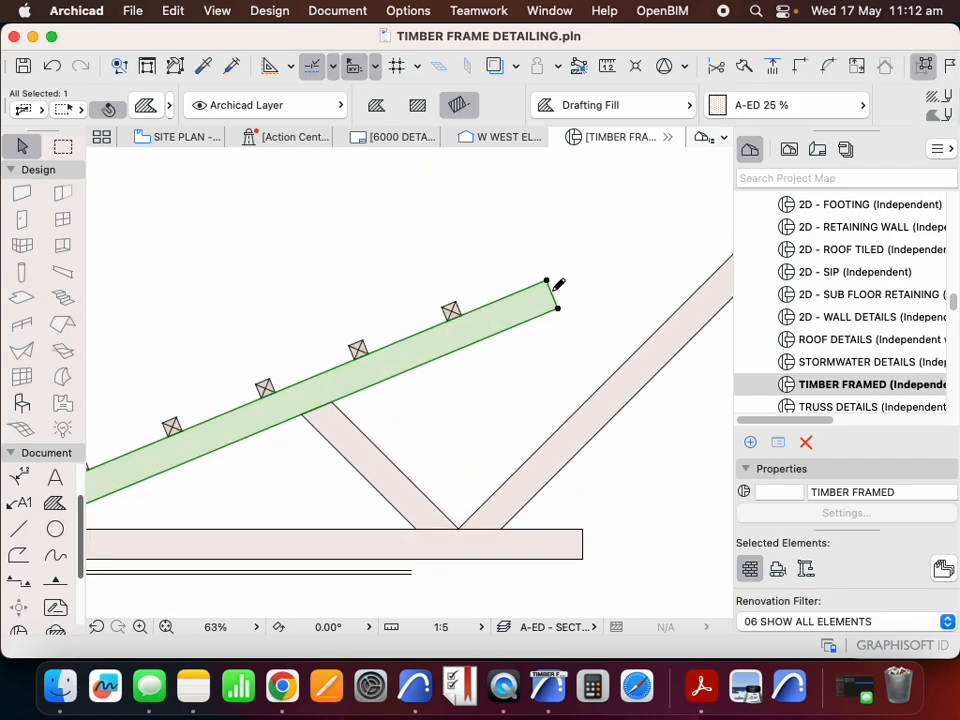
left_click(558, 290)
scroll(559, 286, "down", 3)
scroll(559, 282, "down", 3)
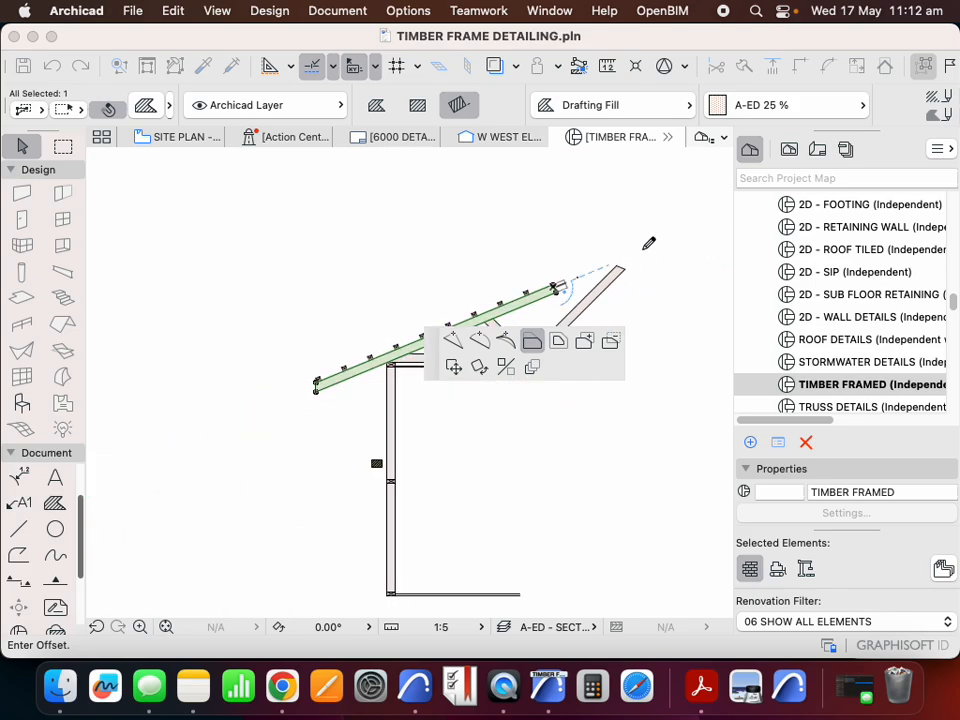
left_click(662, 263)
scroll(636, 264, "up", 8)
key("Escape")
- Extend the mirrored strut into the rafter, split it along the rafter's underside and delete the overlapping piece
left_click(562, 266)
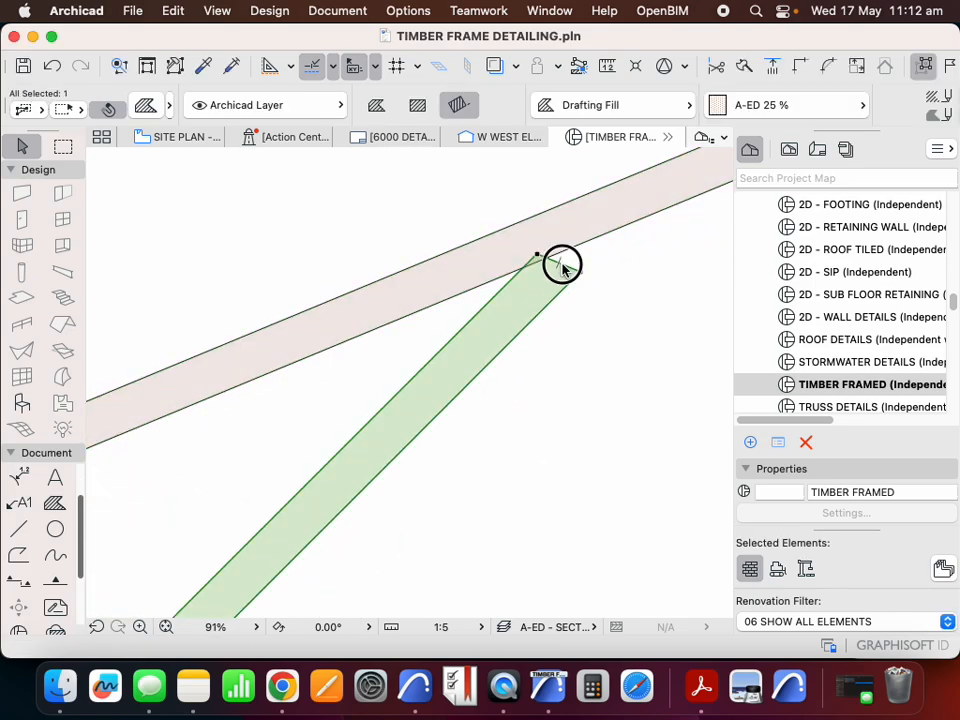
left_click(562, 266)
left_click(591, 213)
left_click(594, 217)
left_click(615, 191)
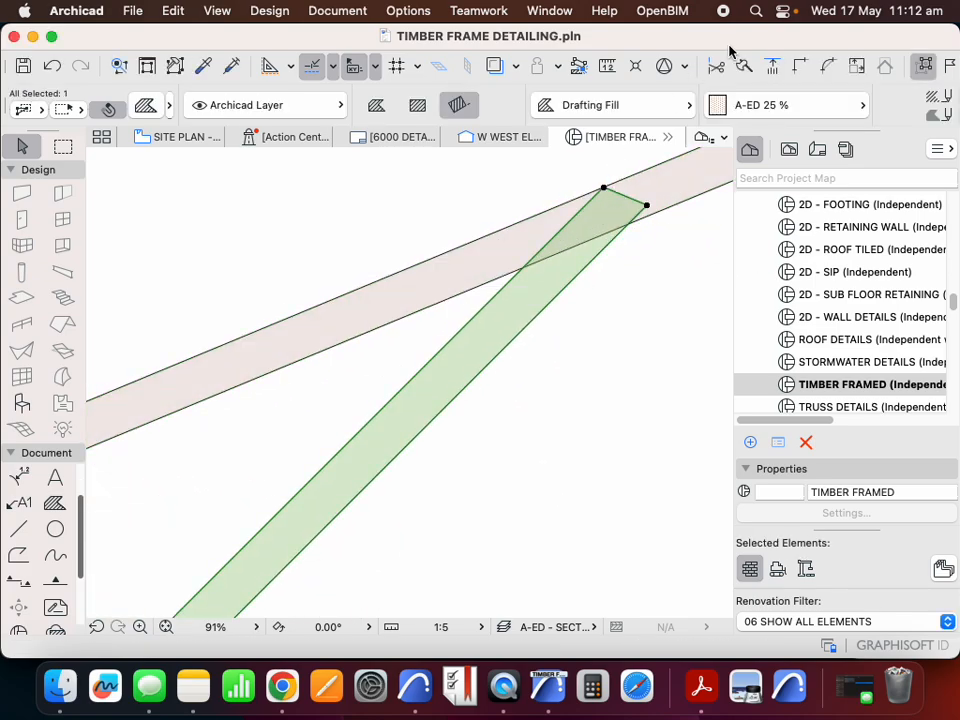
left_click(744, 66)
left_click(671, 206)
left_click(669, 189)
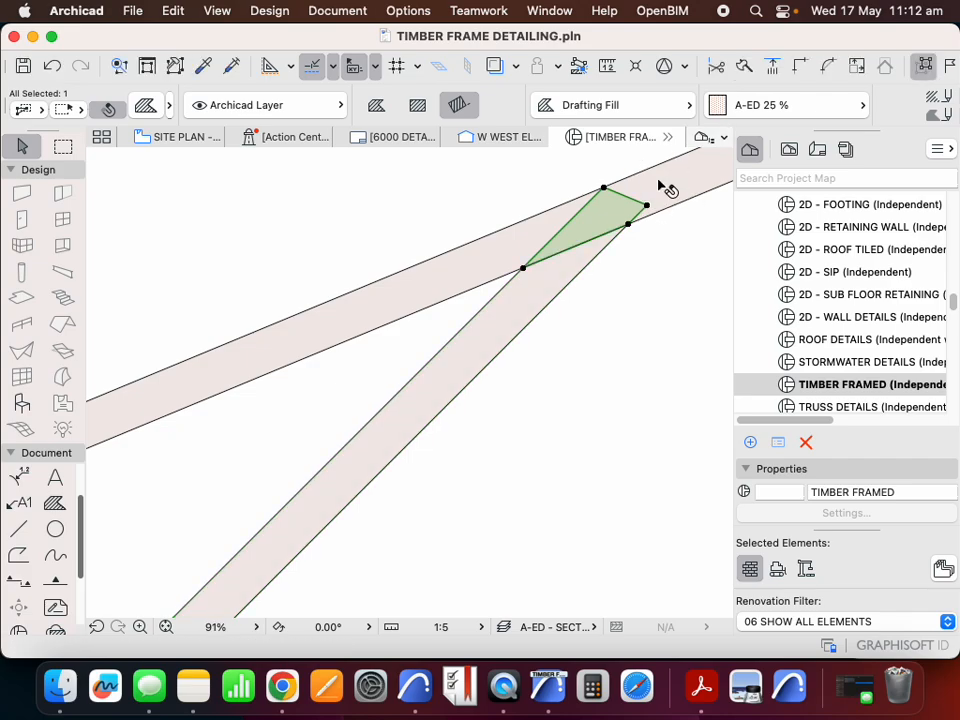
key("Delete")
- Lengthen the ceiling joist by about 1090 mm so its free end sits below the rafter's upper end
scroll(583, 214, "down", 10)
scroll(520, 297, "up", 6)
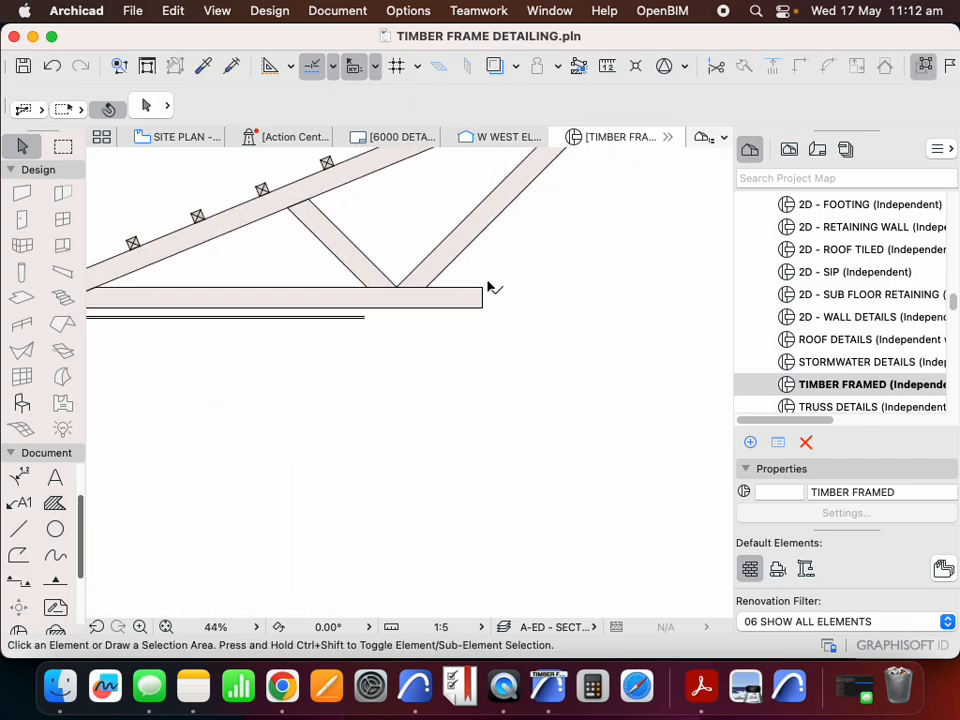
left_click(482, 297)
left_click(482, 297)
scroll(522, 296, "down", 6)
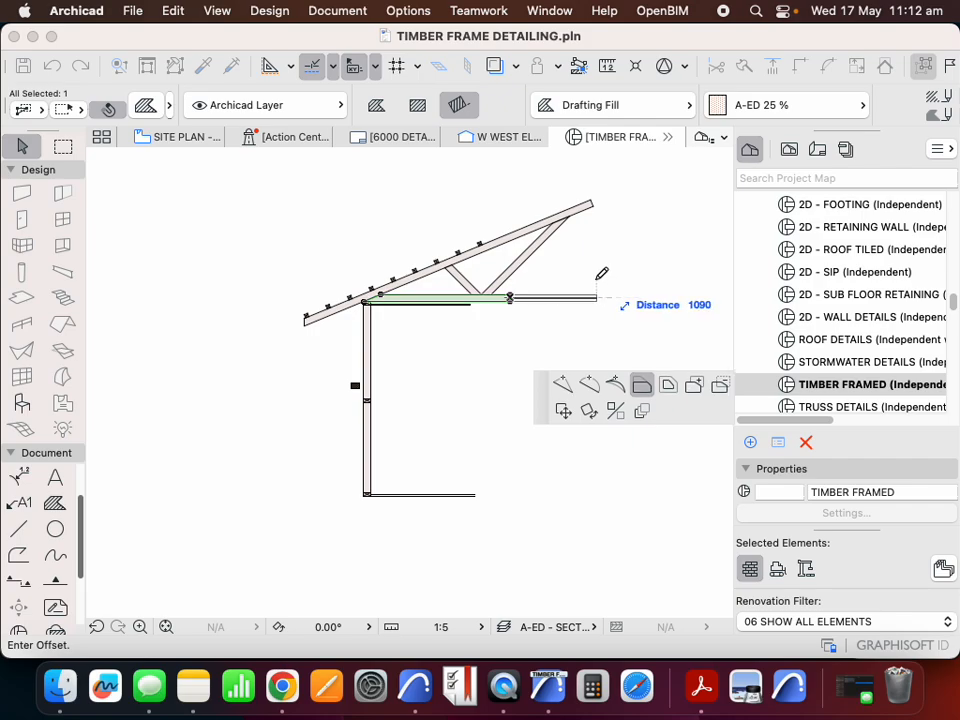
left_click(595, 281)
left_click(550, 327)
scroll(456, 309, "up", 5)
scroll(471, 281, "down", 4)
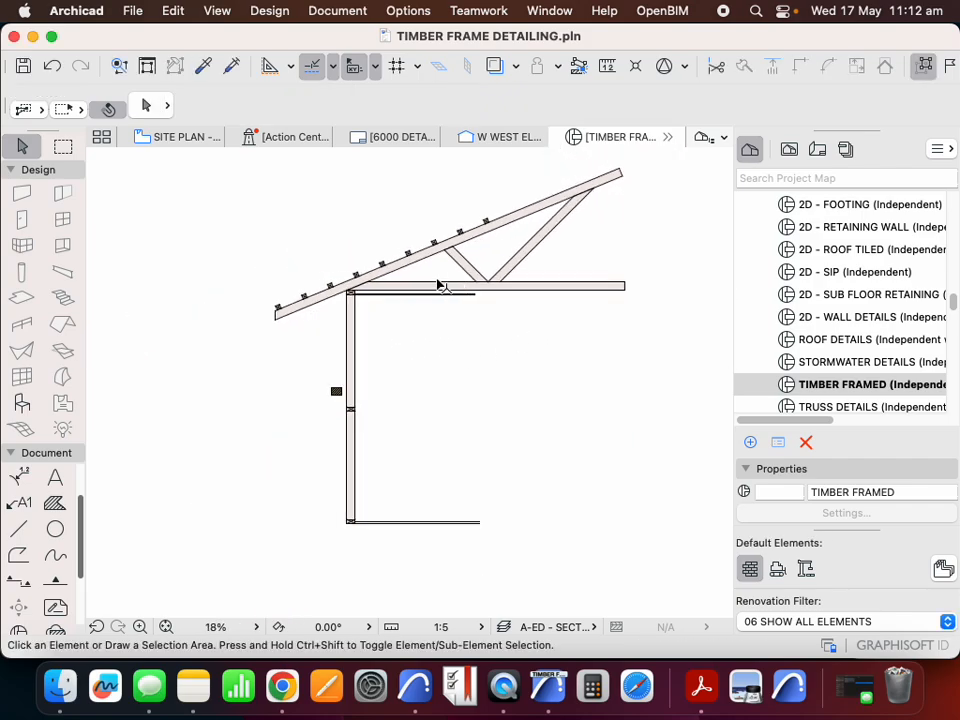
- Set the circle pen to red 180 and draw a circle centred on the top plate, enclosing the eaves junction
left_click(55, 530)
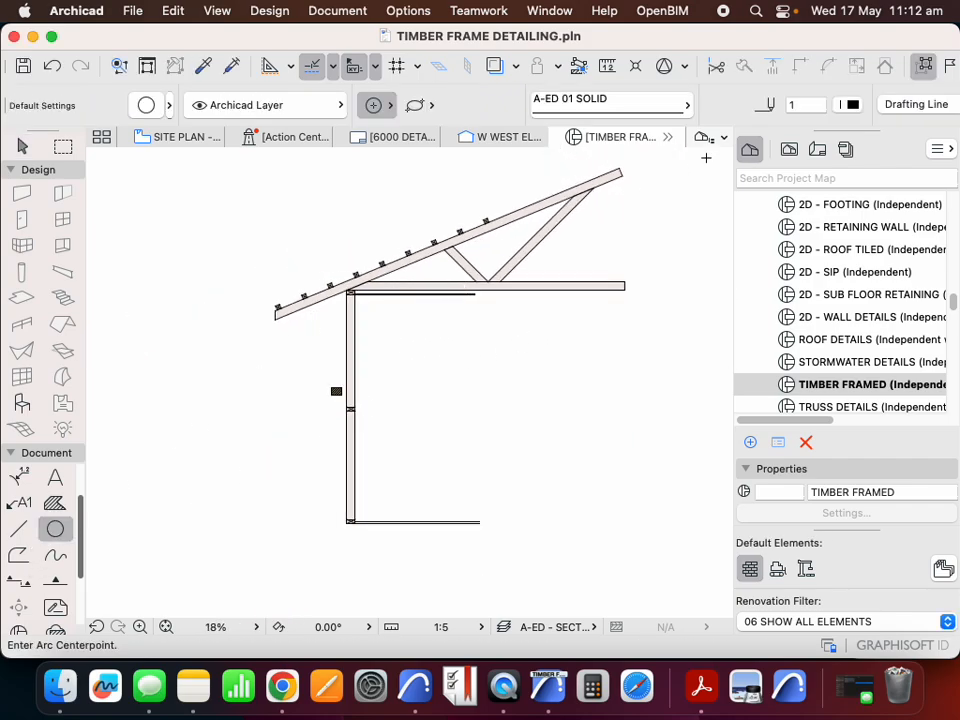
left_click(853, 104)
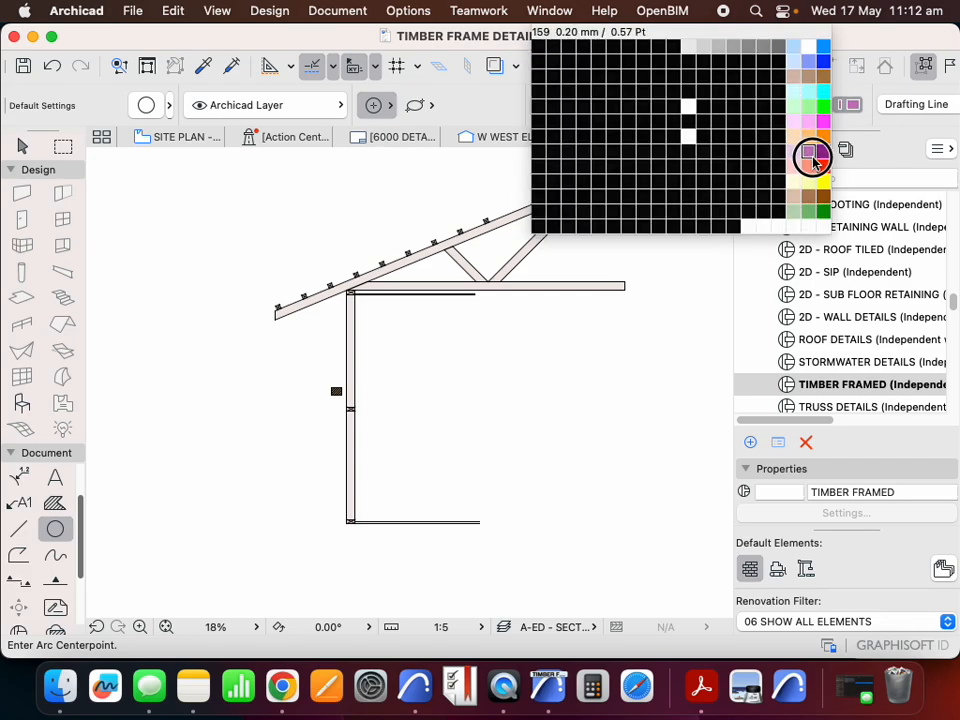
left_click(850, 101)
scroll(360, 290, "up", 3)
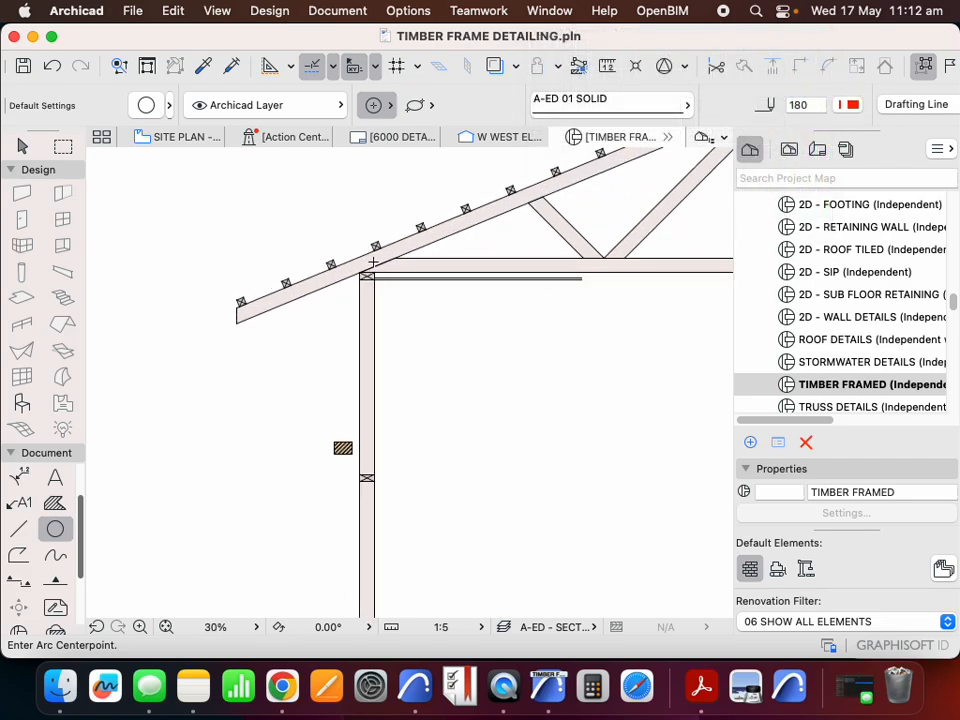
left_click(366, 275)
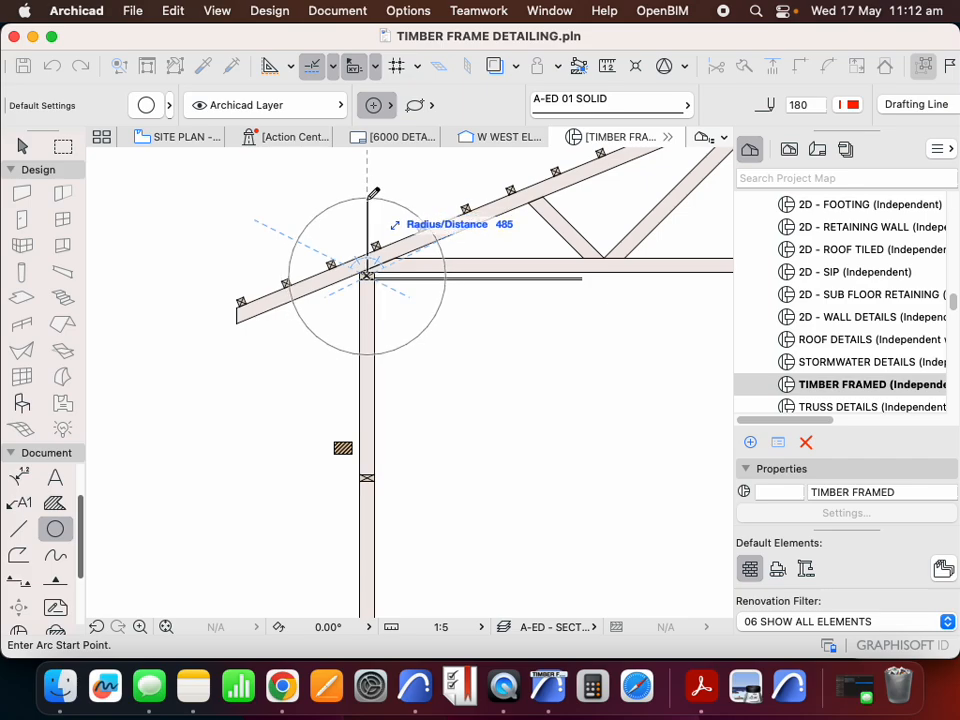
scroll(351, 316, "down", 2)
scroll(350, 190, "down", 1)
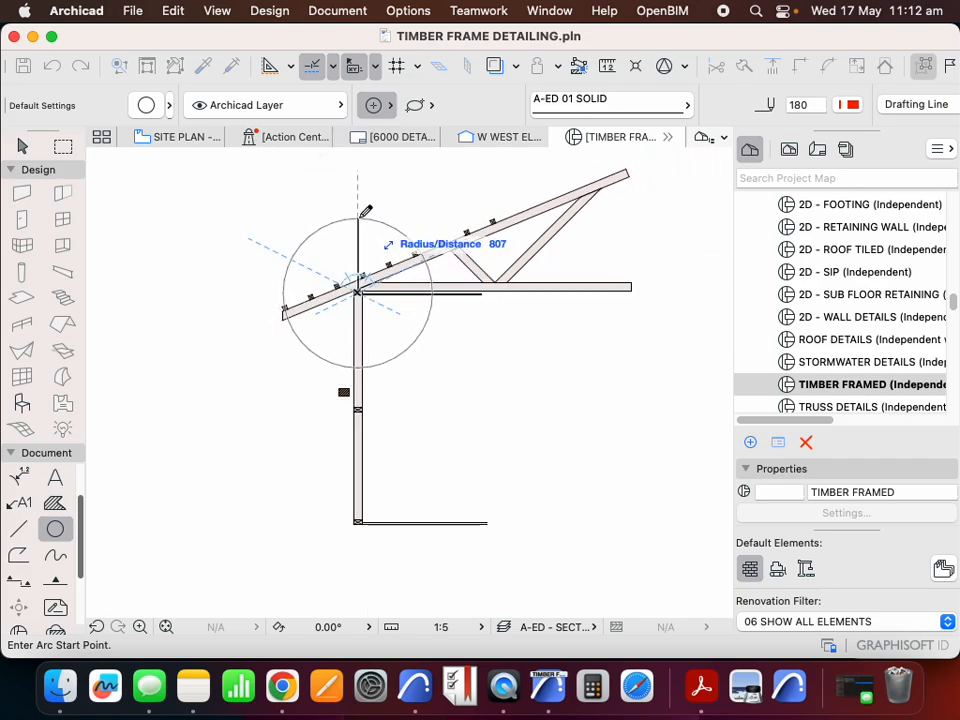
left_click(359, 208)
left_click(362, 212)
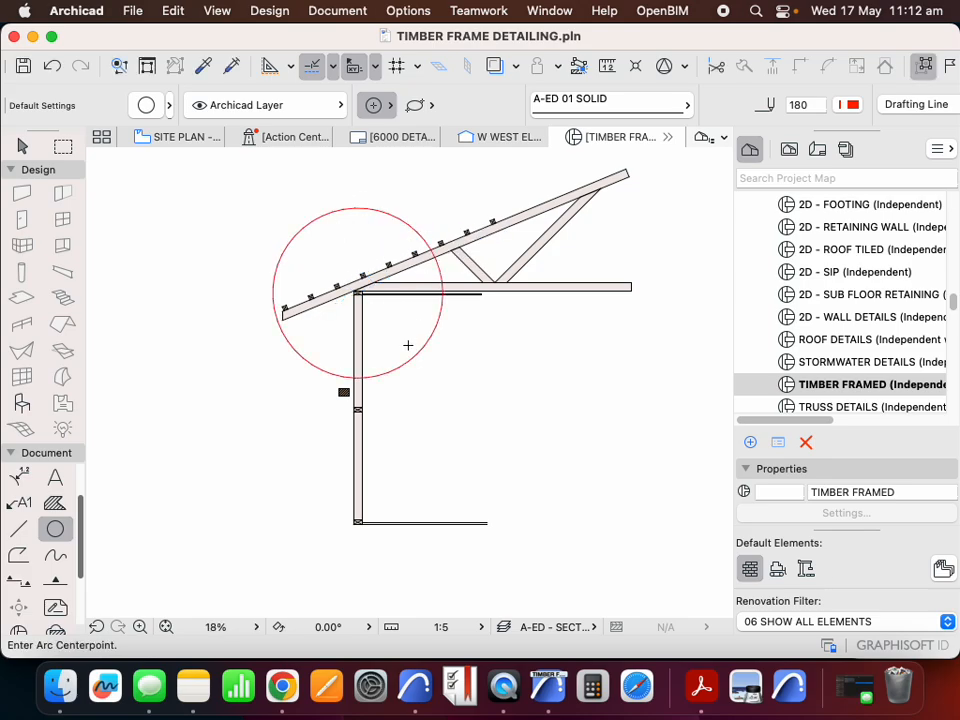
- Draw a smaller red circle centred on the bottom plate around the wall-base junction
scroll(371, 392, "down", 2)
scroll(371, 390, "up", 4)
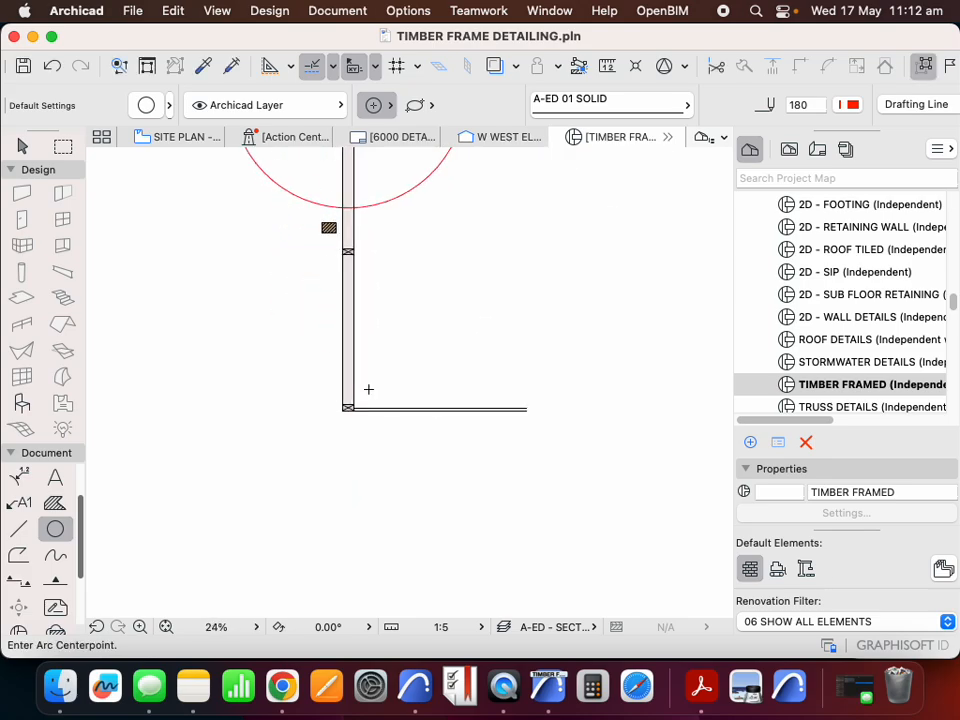
left_click(342, 410)
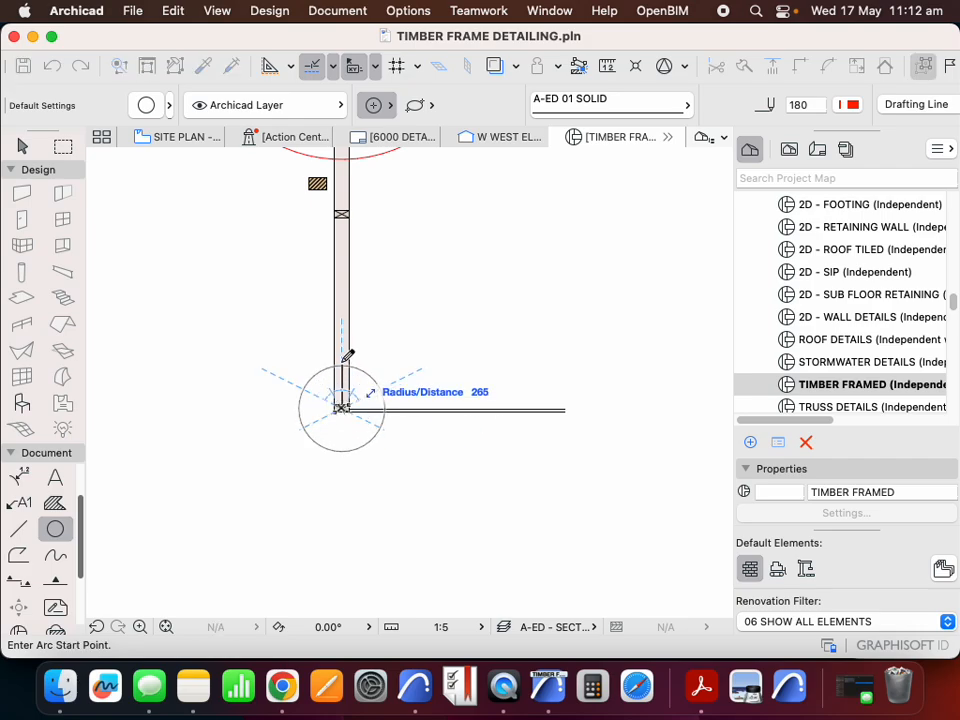
left_click(343, 333)
left_click(343, 333)
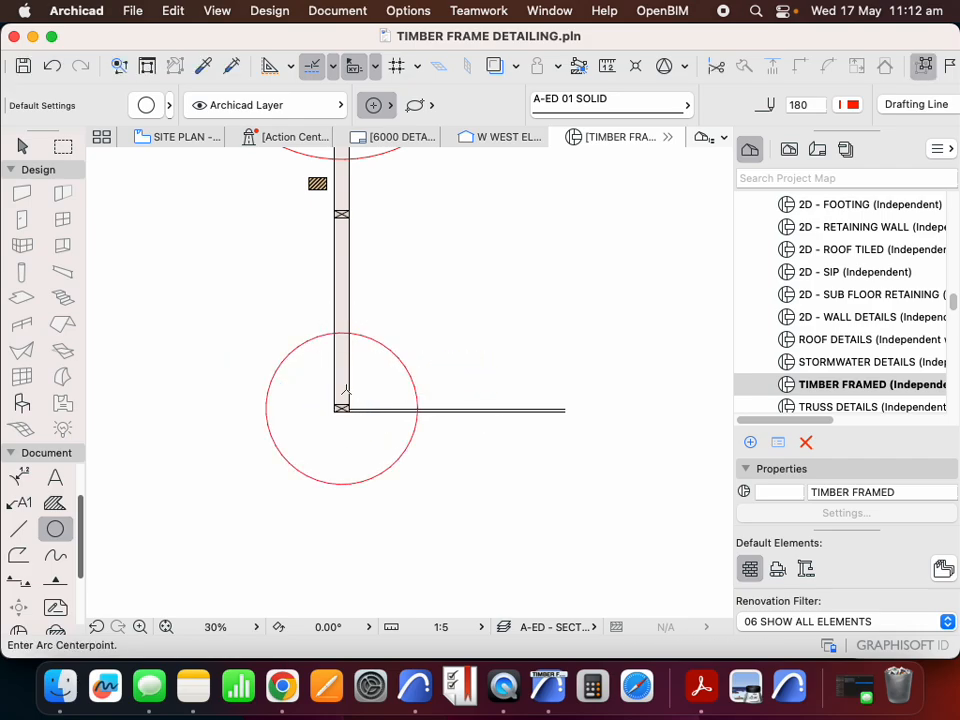
key("Escape")
- Examine the whole wall and roof section with its circled eaves and wall-base junctions
scroll(340, 360, "down", 4)
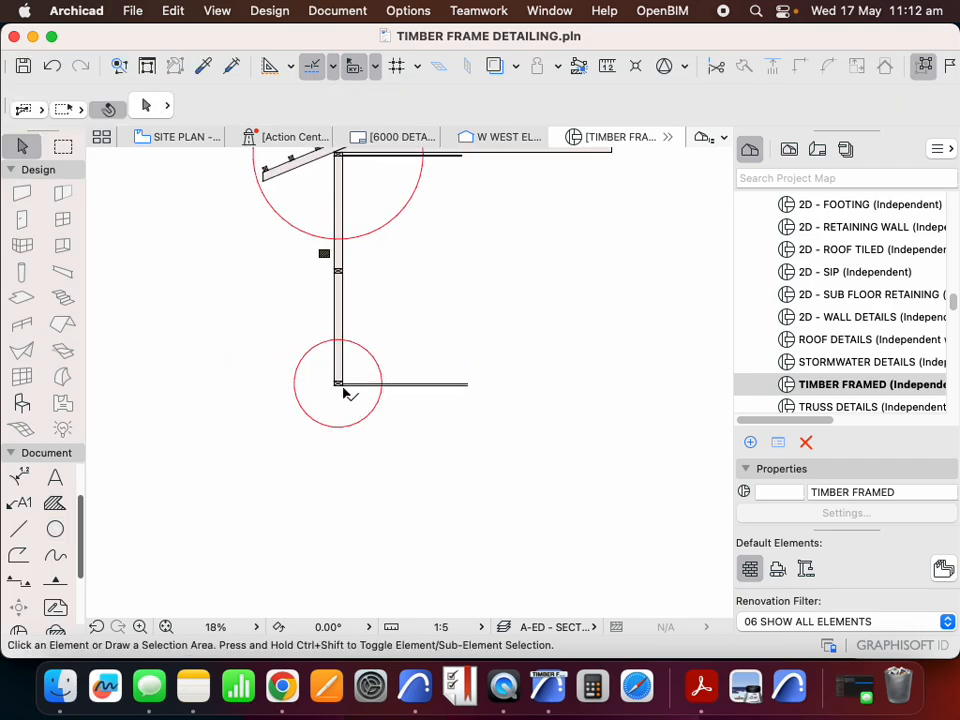
scroll(340, 410, "down", 3)
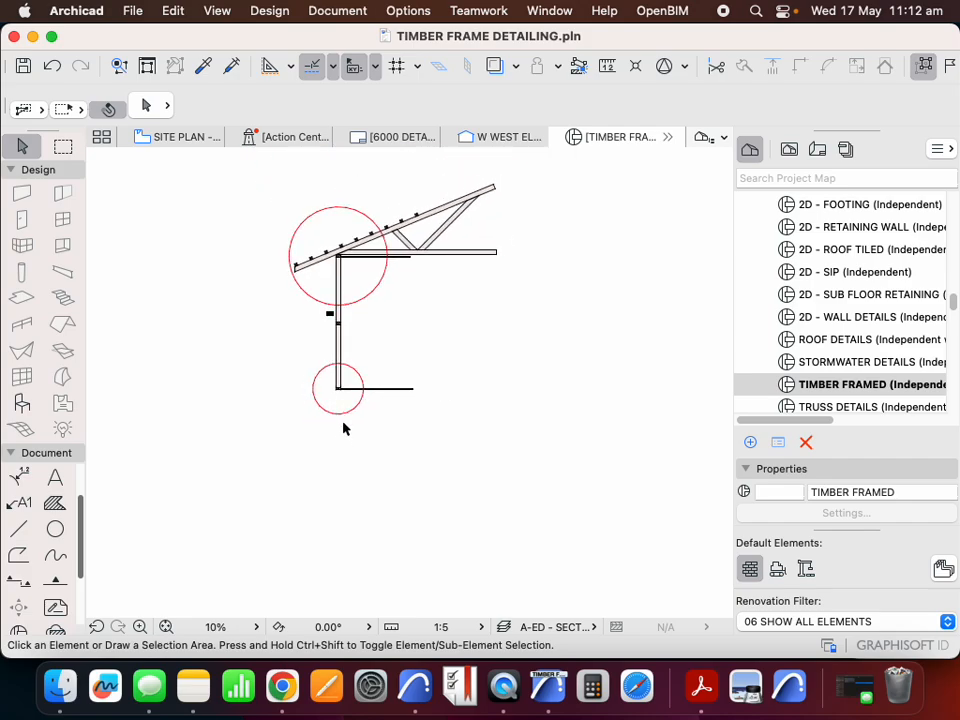
scroll(350, 358, "up", 2)
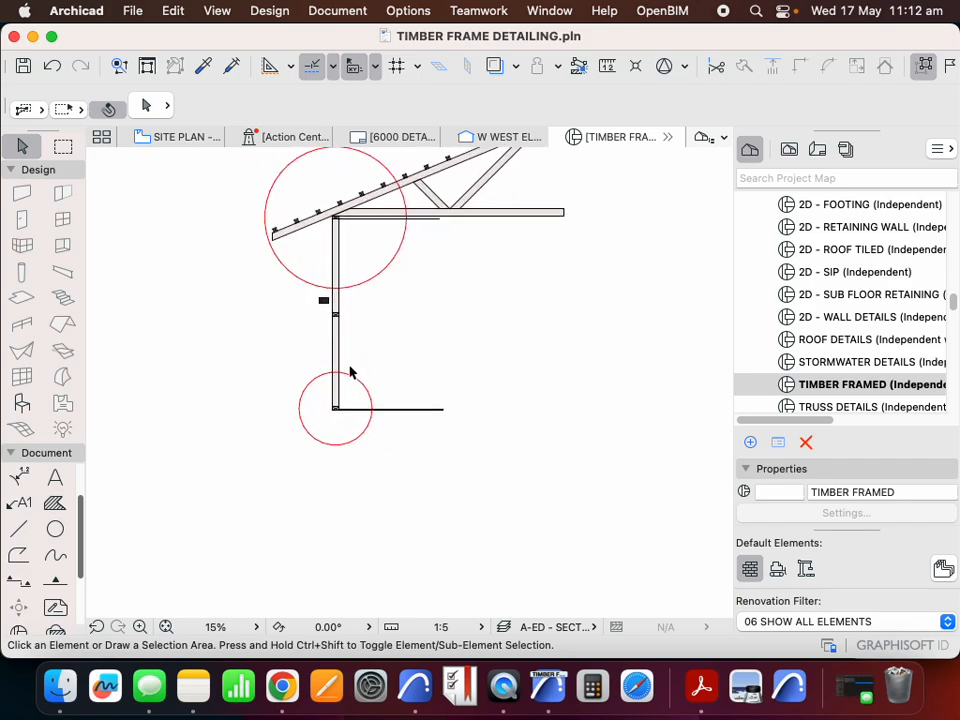
scroll(345, 279, "up", 2)
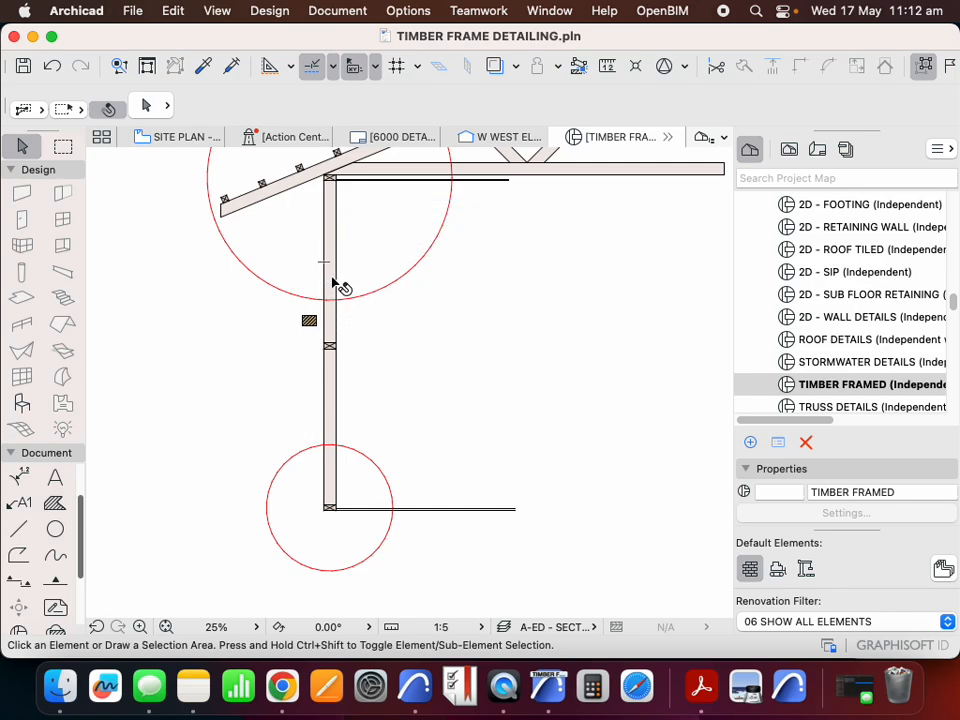
scroll(337, 283, "down", 2)
scroll(343, 358, "up", 2)
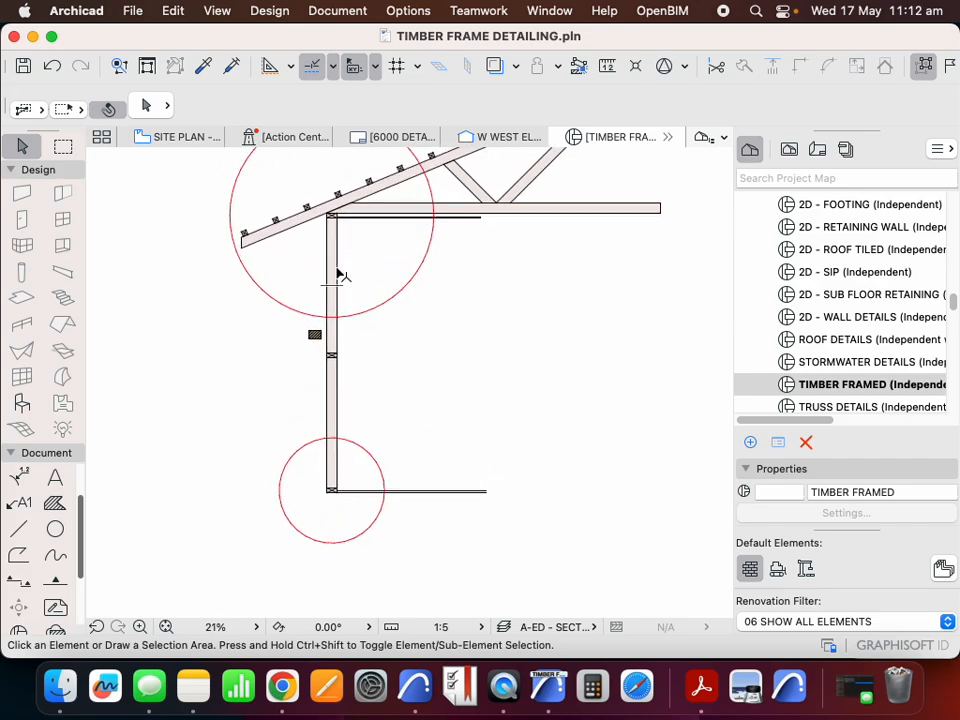
scroll(343, 272, "down", 2)
scroll(289, 340, "down", 3)
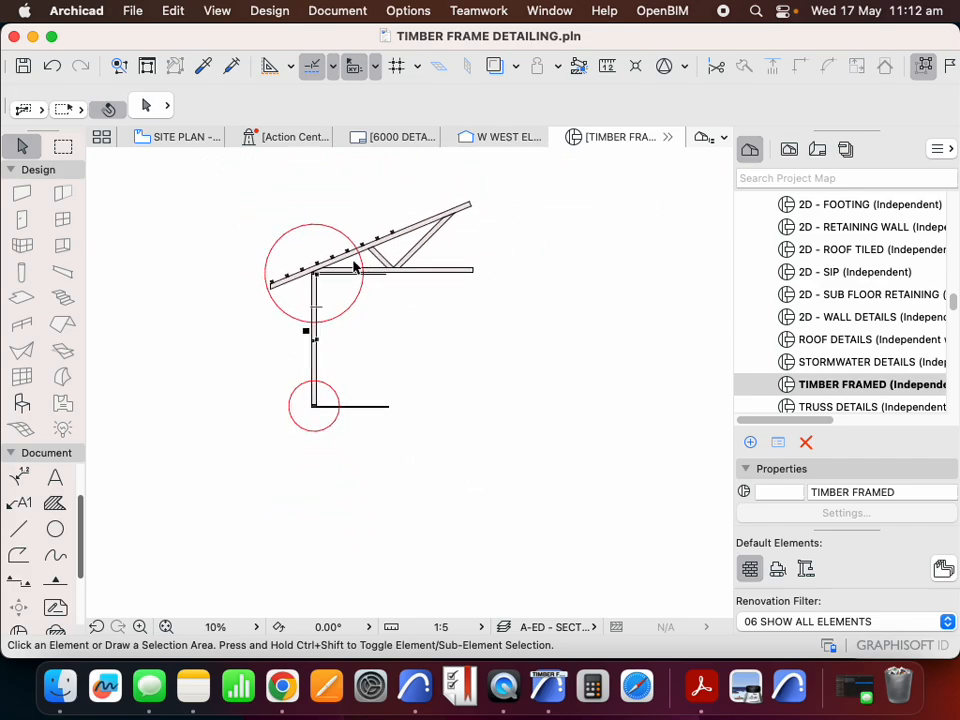